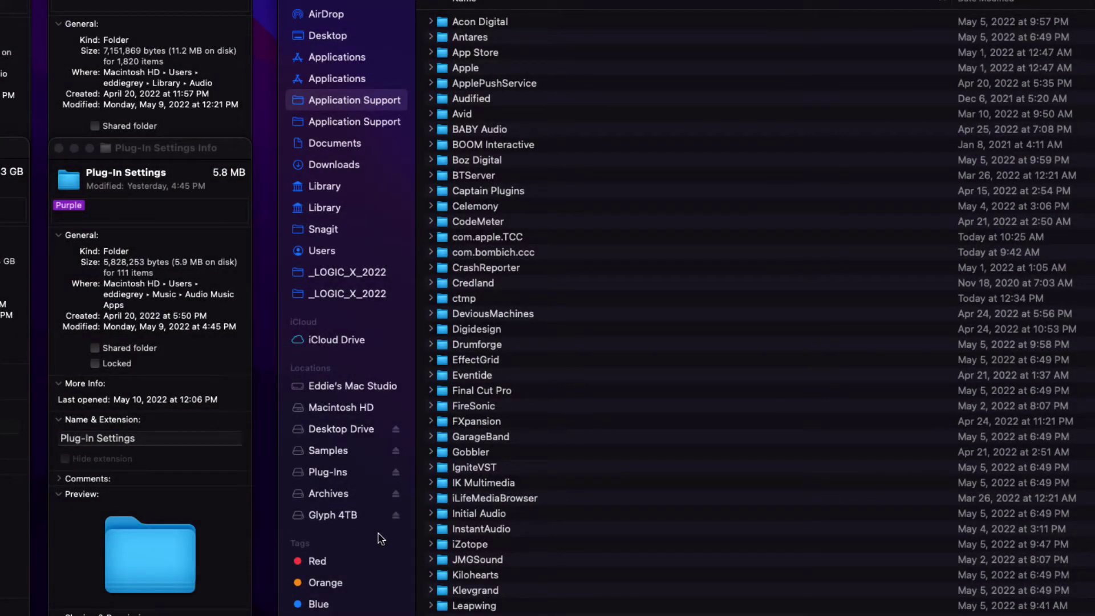
List the Blue-tagged items in Finder, glancing at the Orange tag before returning to Blue
scroll(381, 539, down, 5)
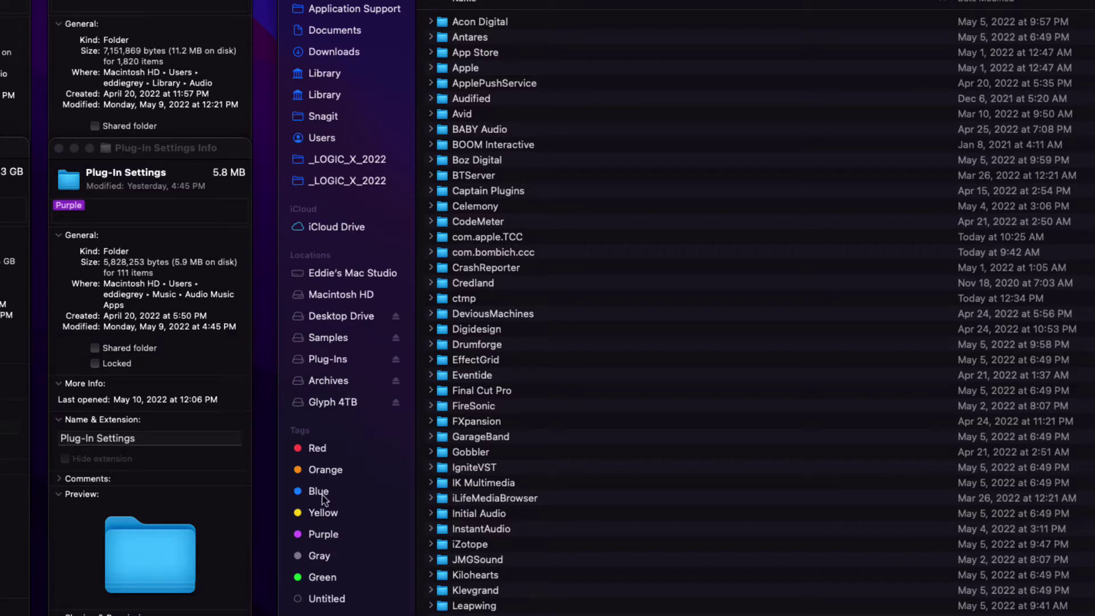
click(323, 495)
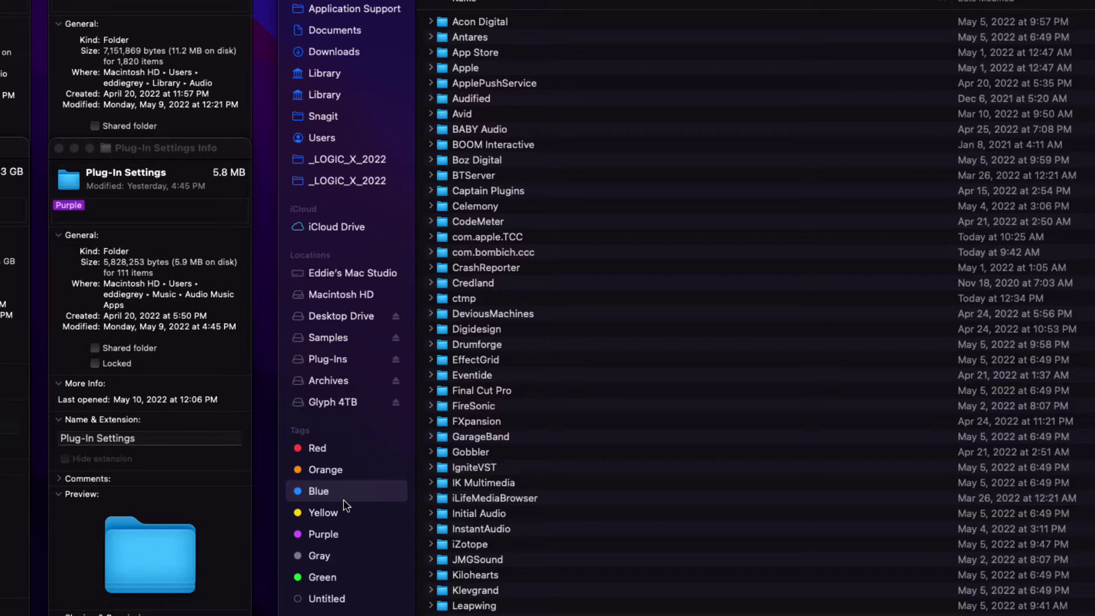
key(Up)
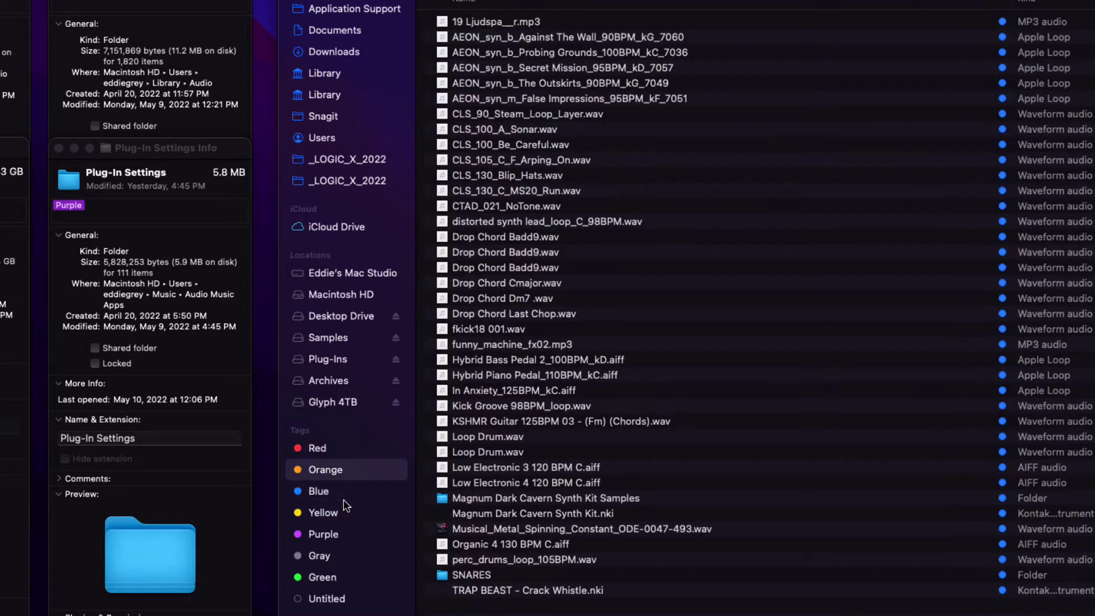
click(344, 494)
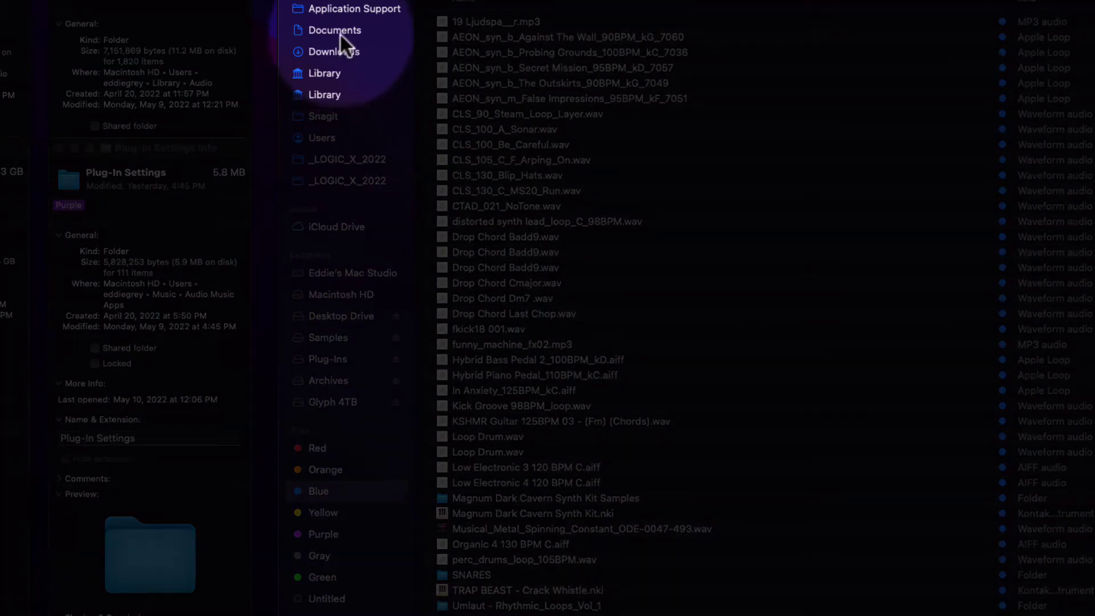
Browse the vendor preset folders in Documents, then go to the Macintosh HD top level
click(340, 29)
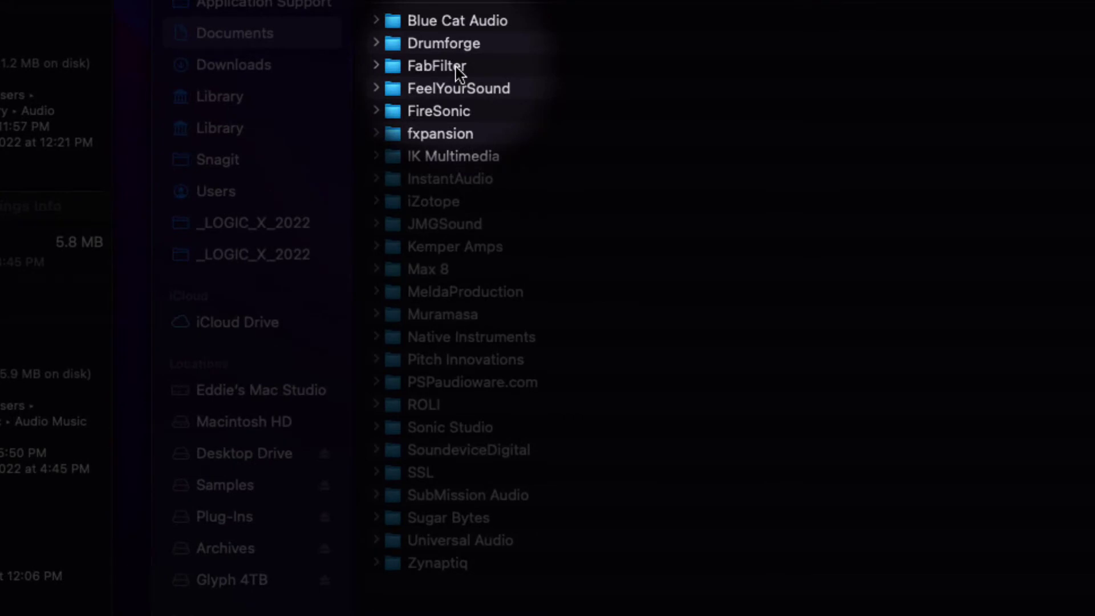
scroll(265, 145, up, 5)
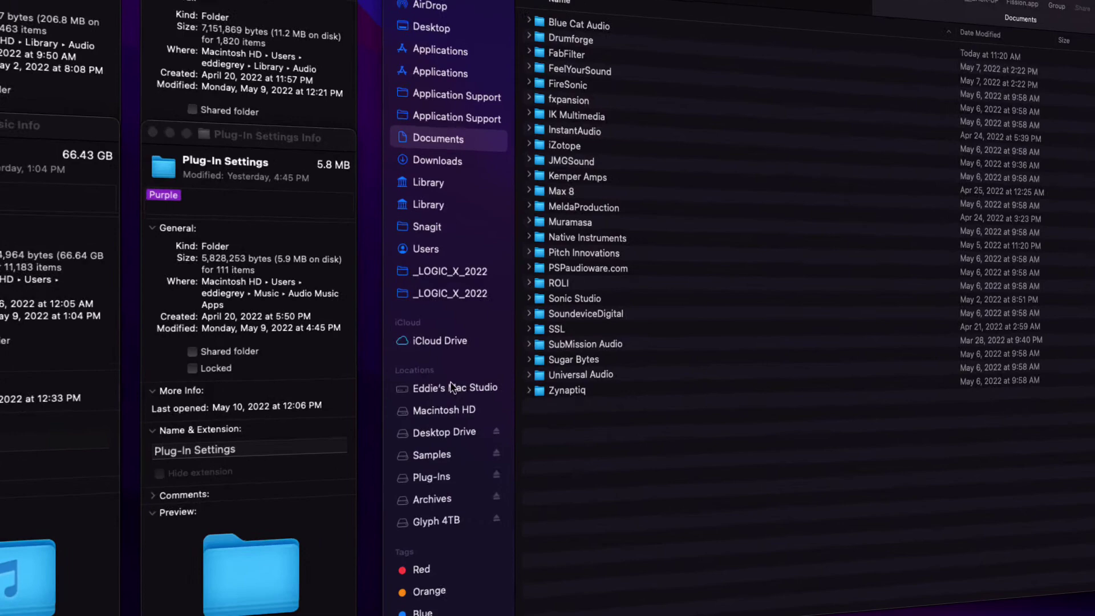
click(400, 422)
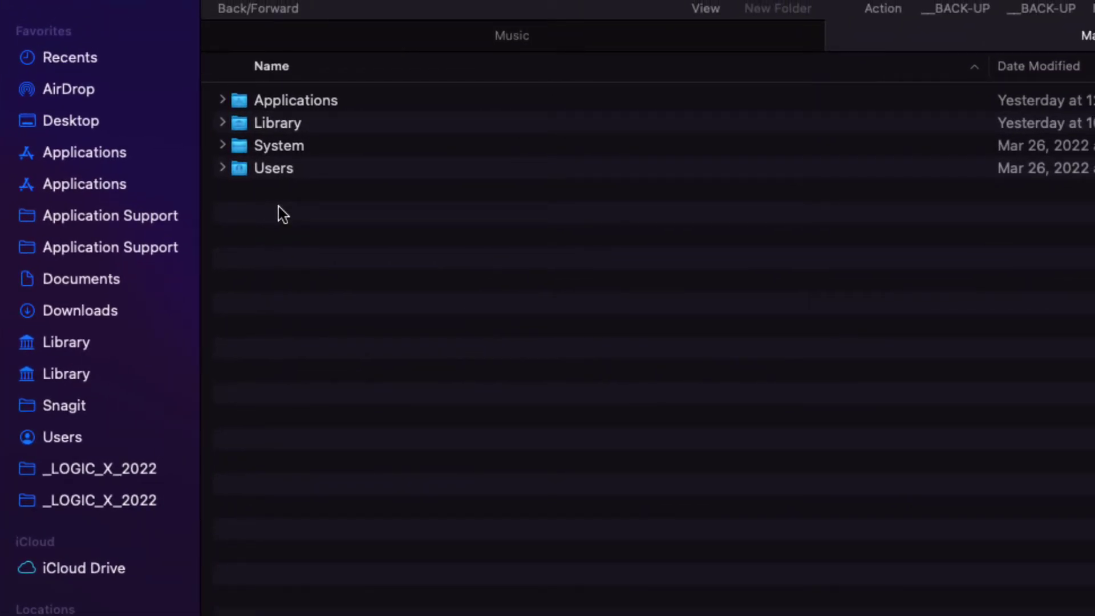
Expand and collapse the top-level Applications and Library folders to see their contents
click(308, 105)
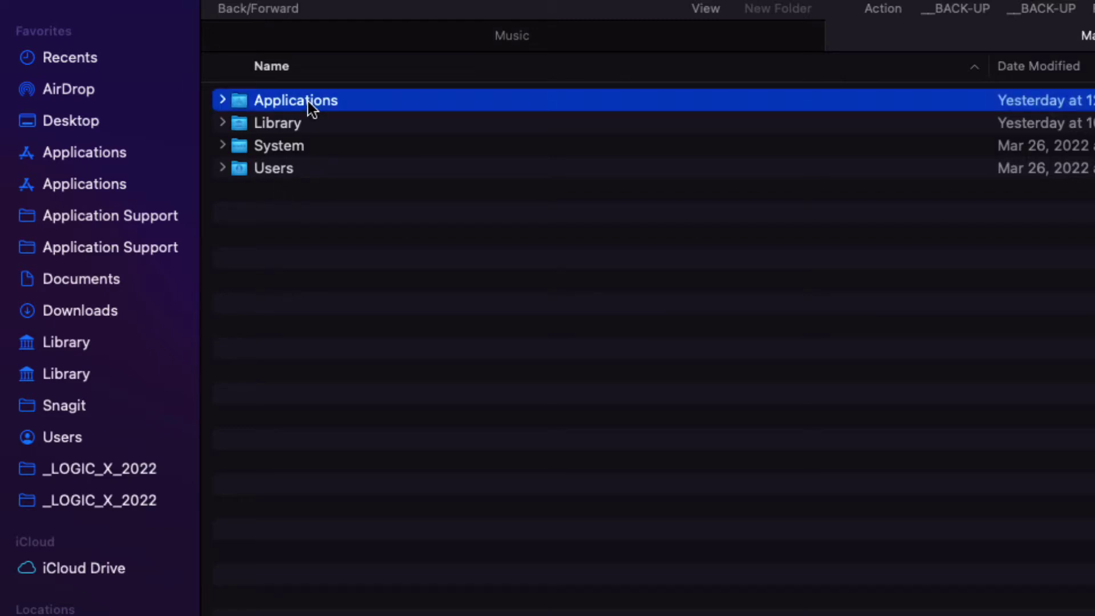
key(Right)
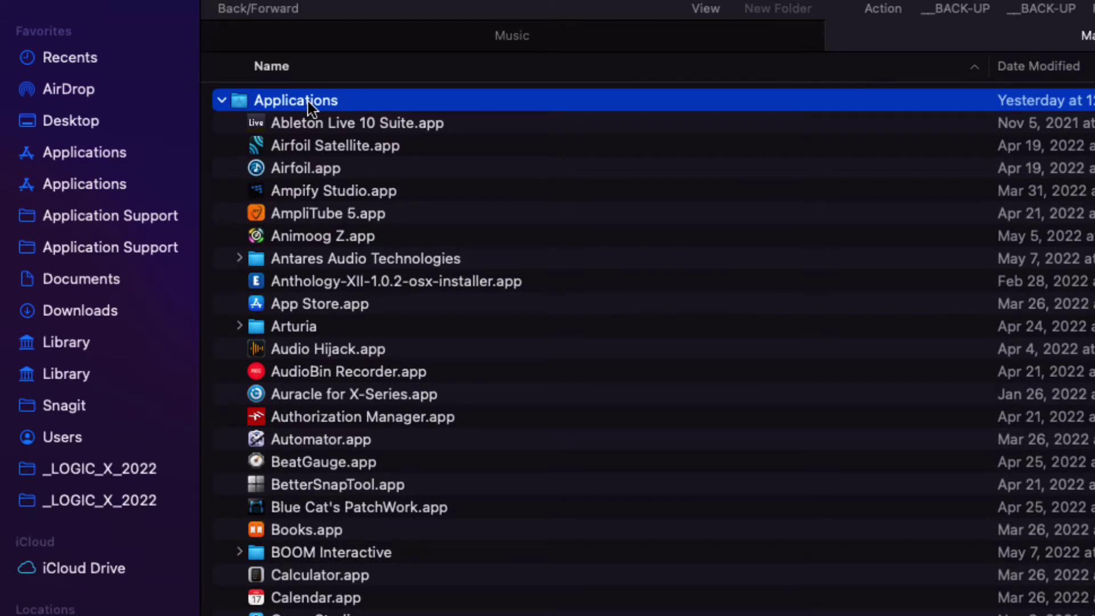
key(Left)
key(Down)
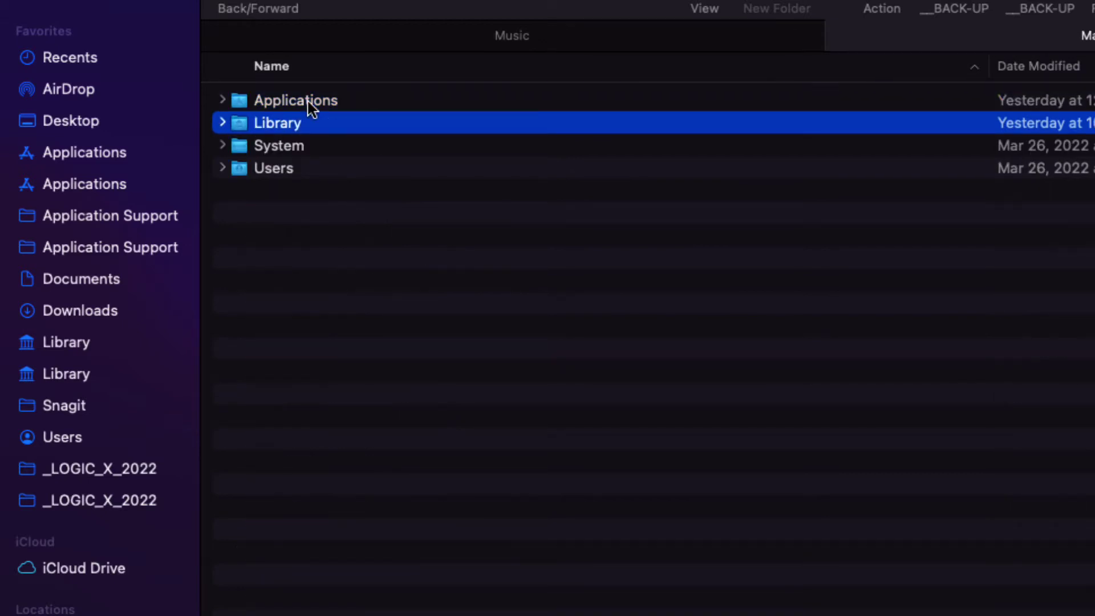
key(Right)
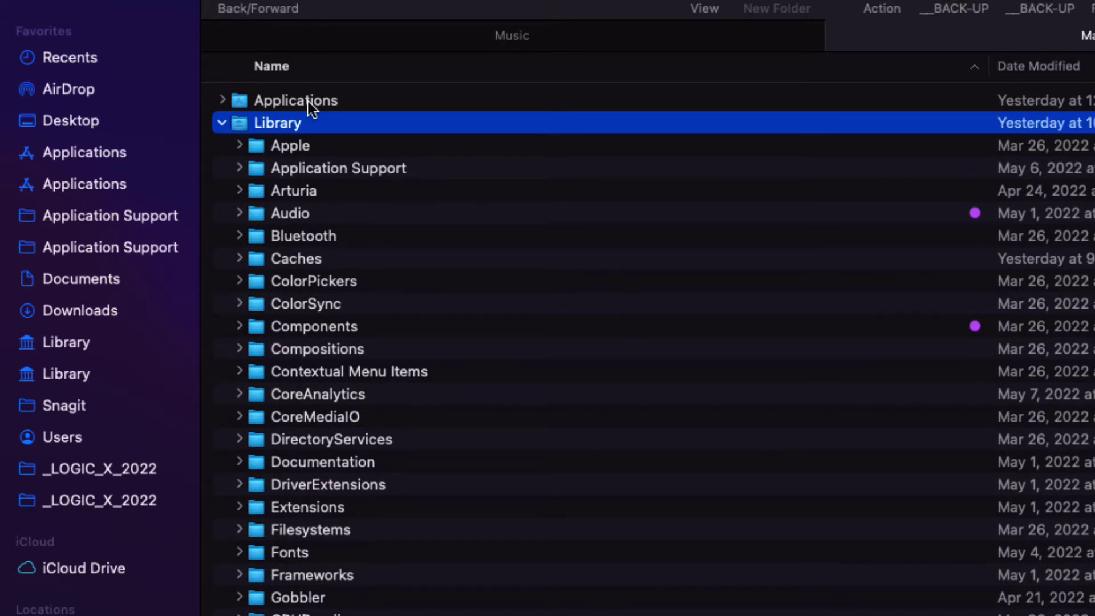
key(Left)
Expand the Users folder, then step between System, Library and Users to compare them
key(Down)
key(Down)
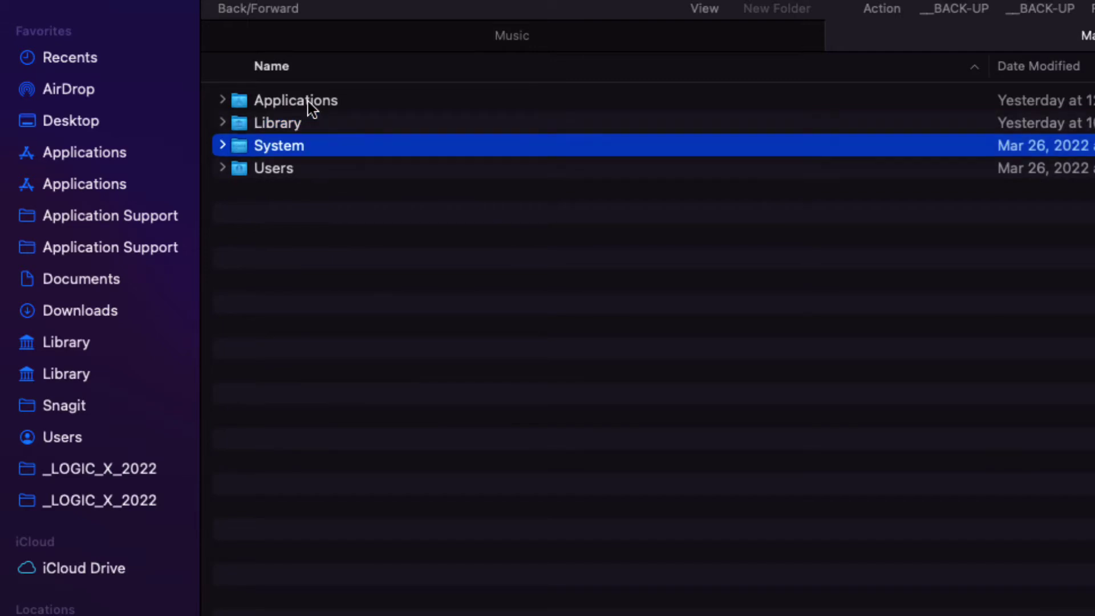
key(Right)
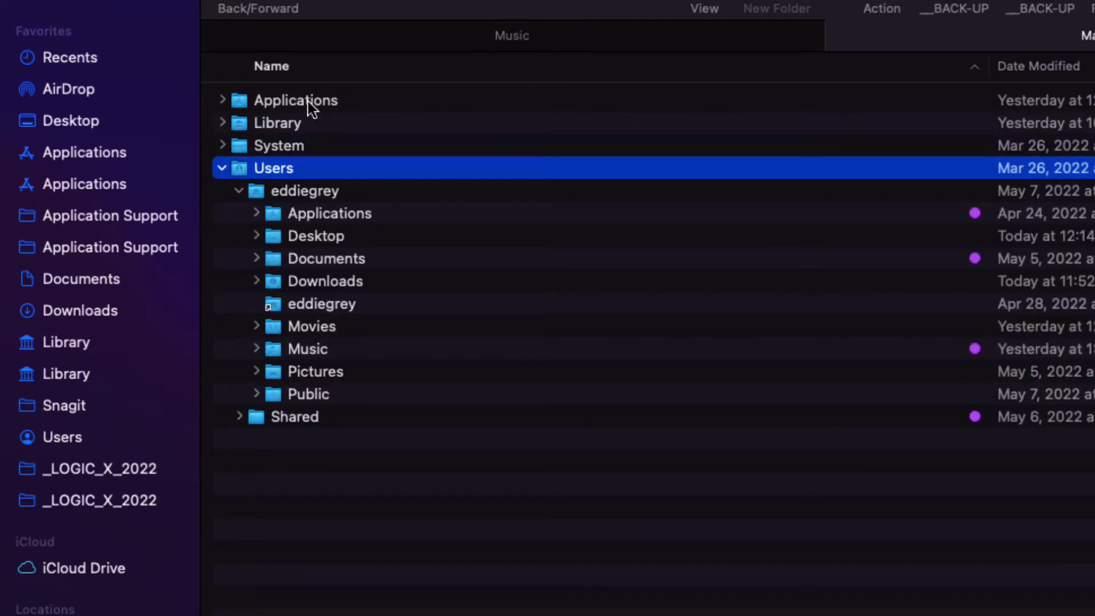
key(Left)
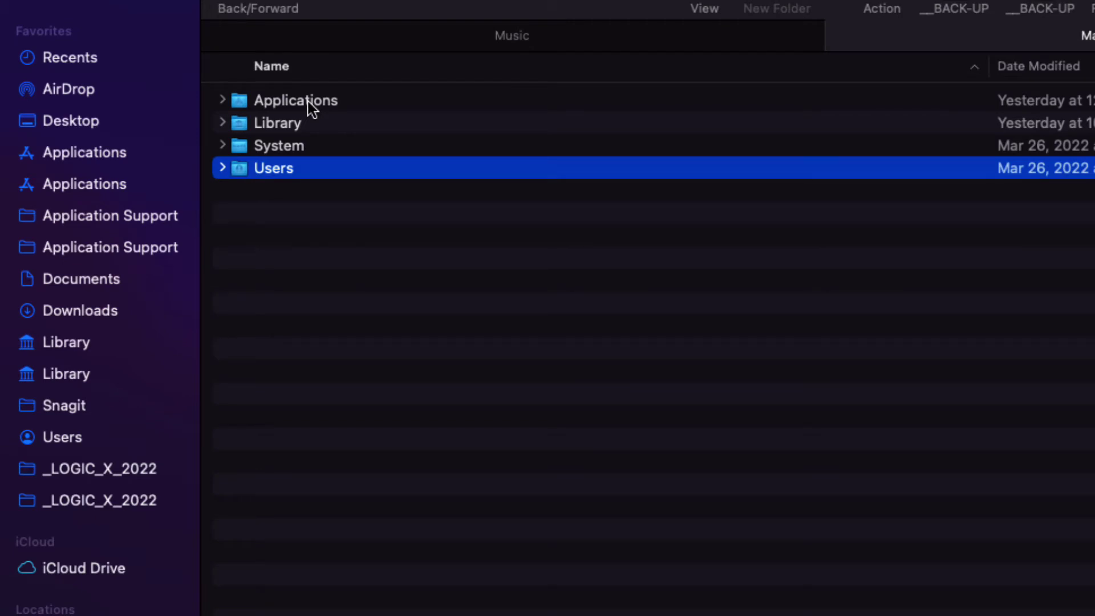
key(Up)
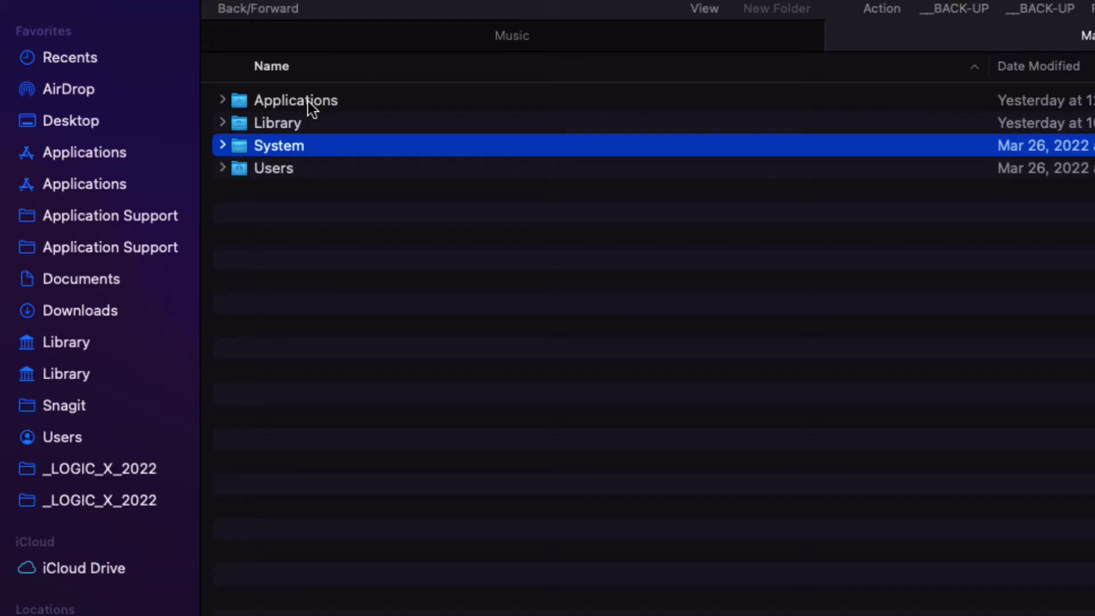
key(Up)
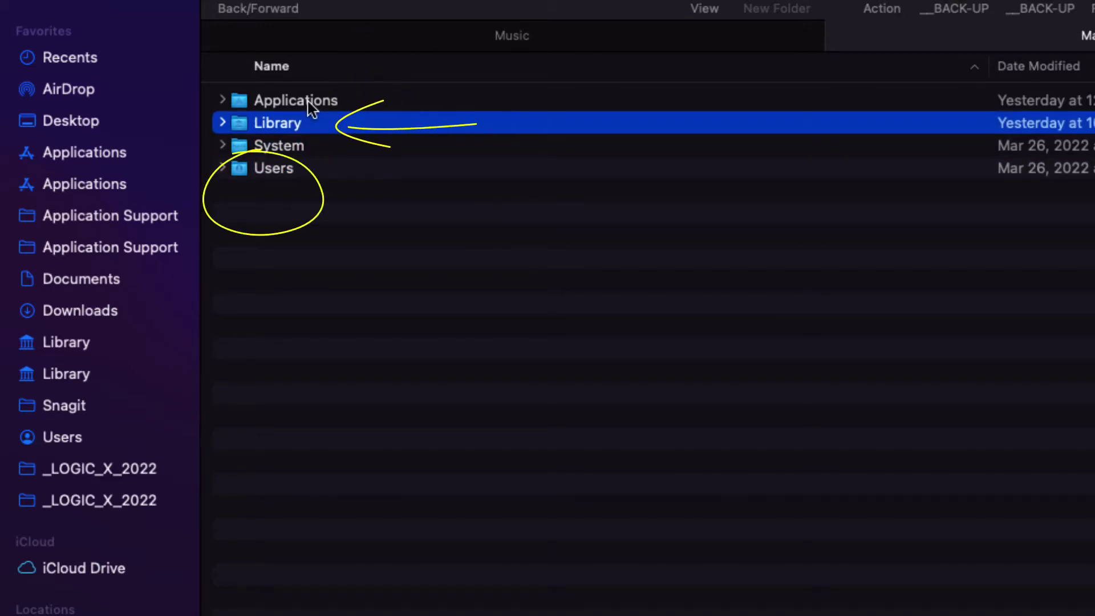
key(Down)
key(Down)
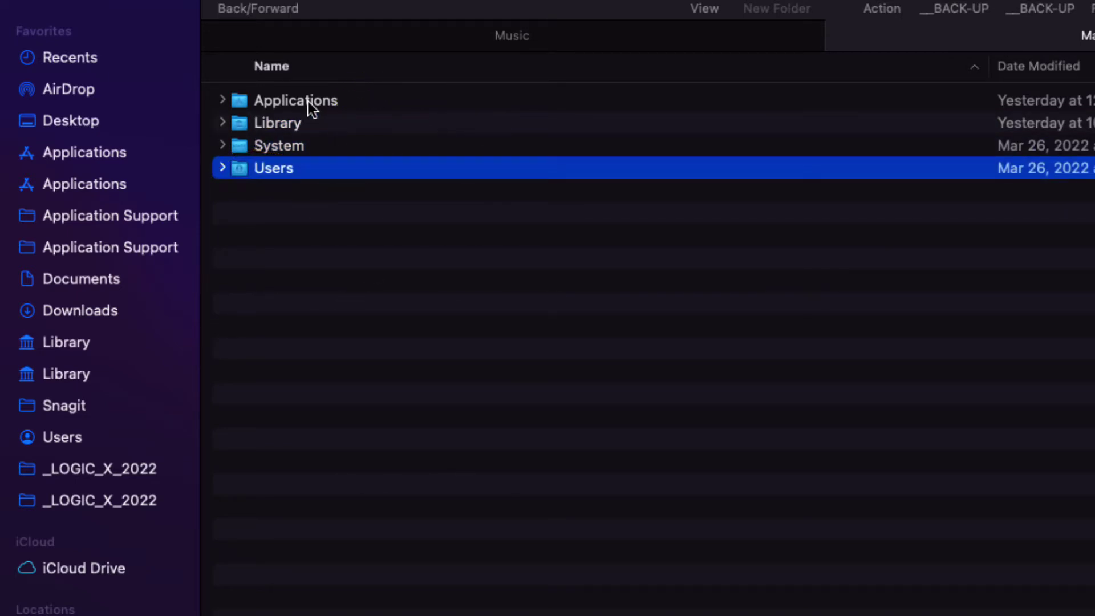
key(Up)
key(Up)
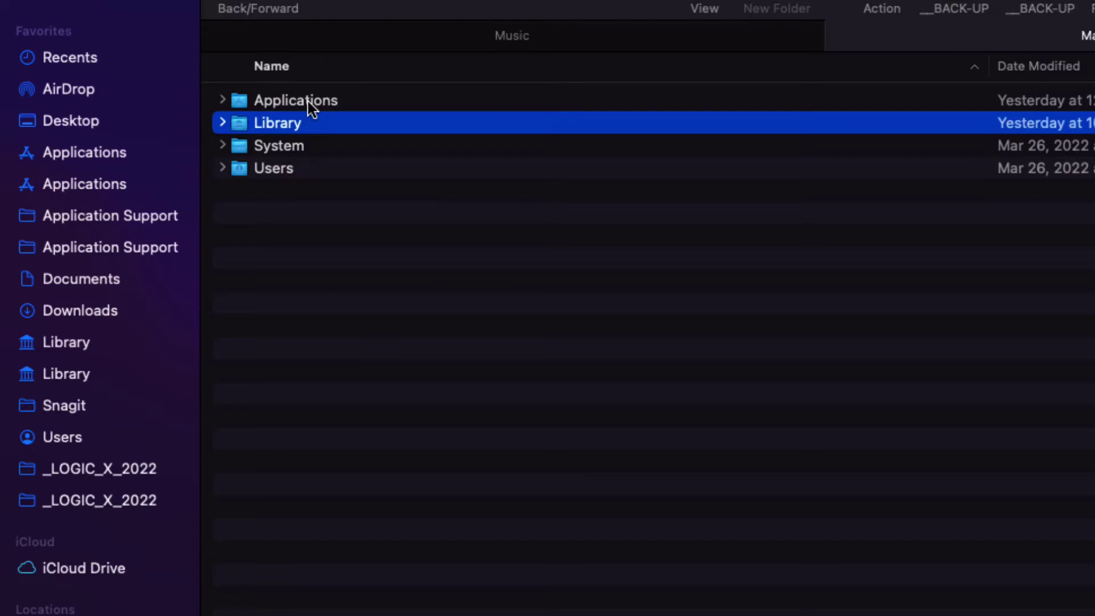
key(Down)
key(Down)
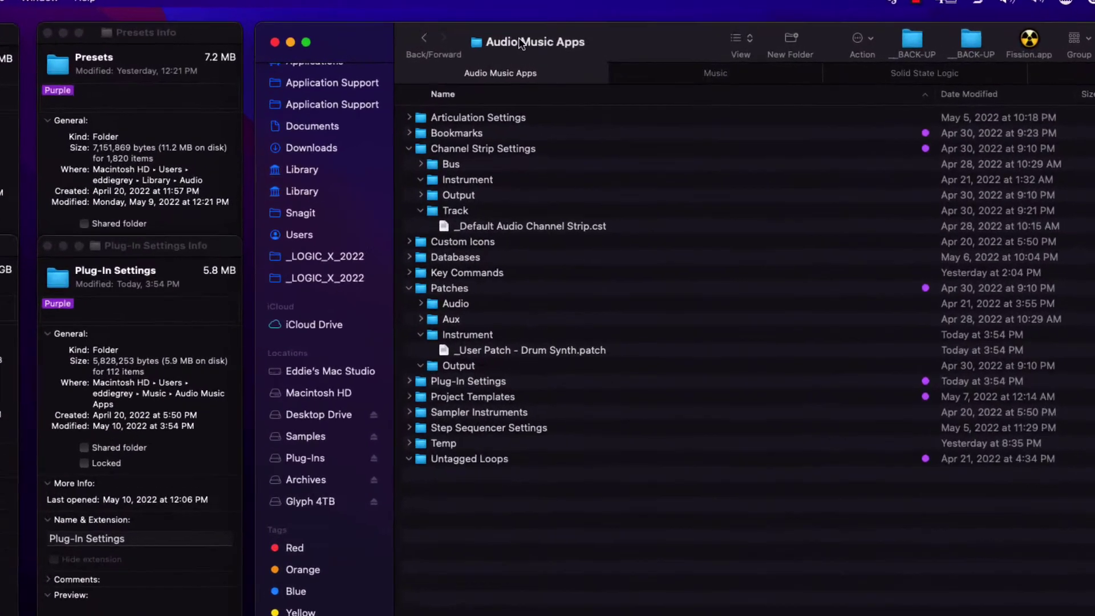
Check the Audio Music Apps path, select _Default Audio Channel Strip.cst, then bring Logic Pro forward
super+click(527, 40)
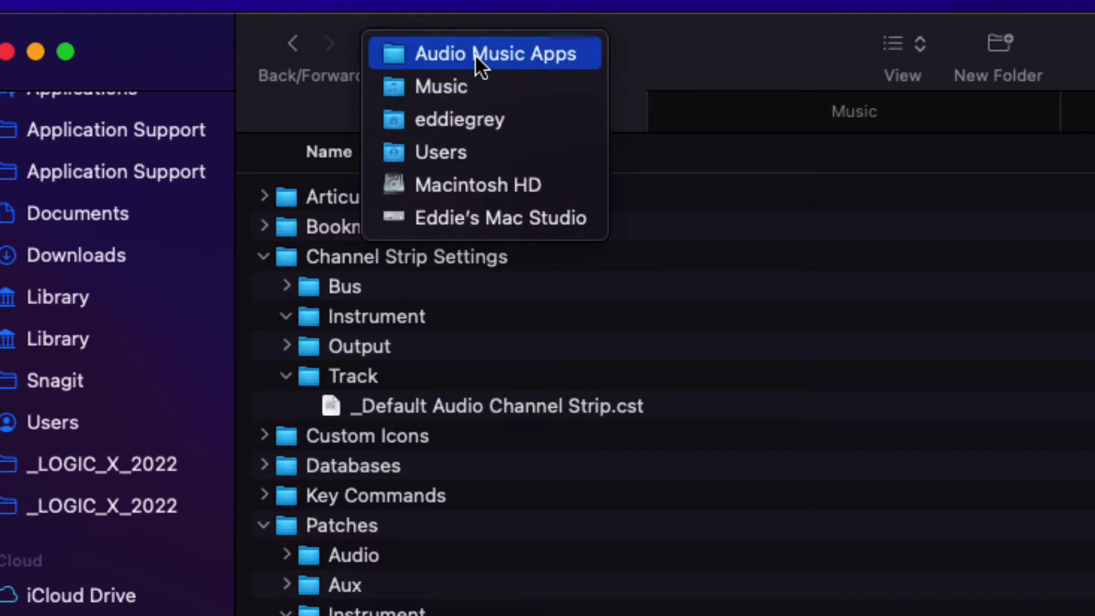
click(502, 29)
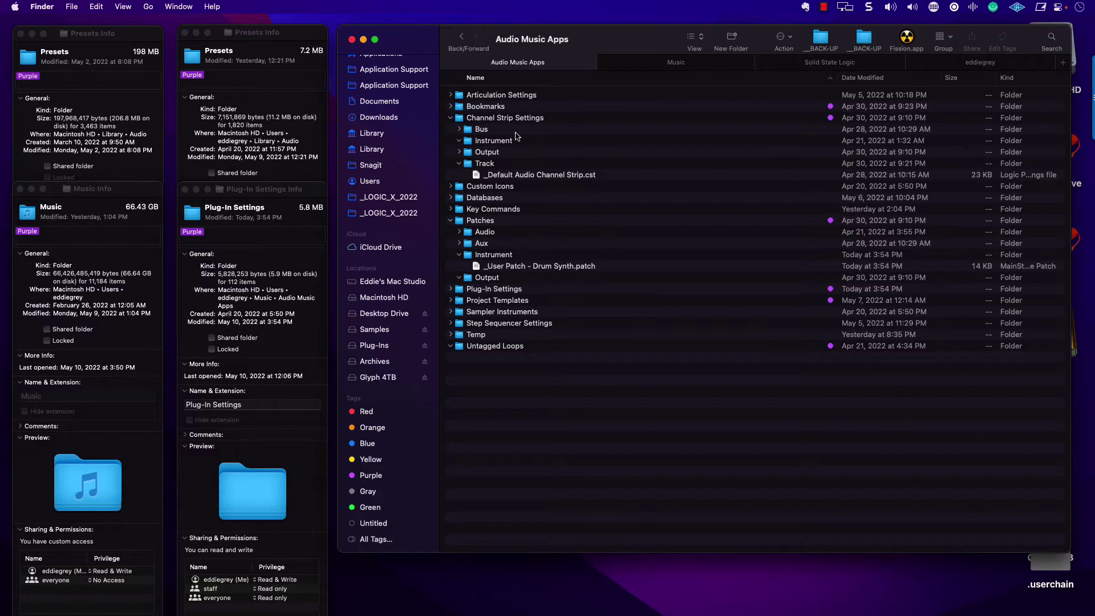
click(516, 131)
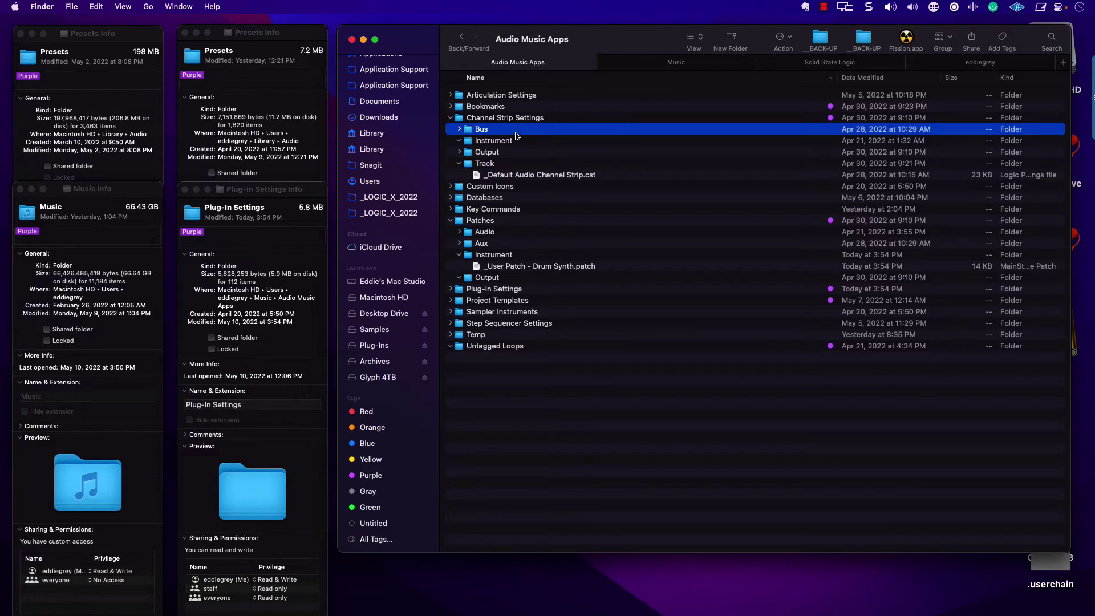
key(Down)
key(Down)
key(Down)
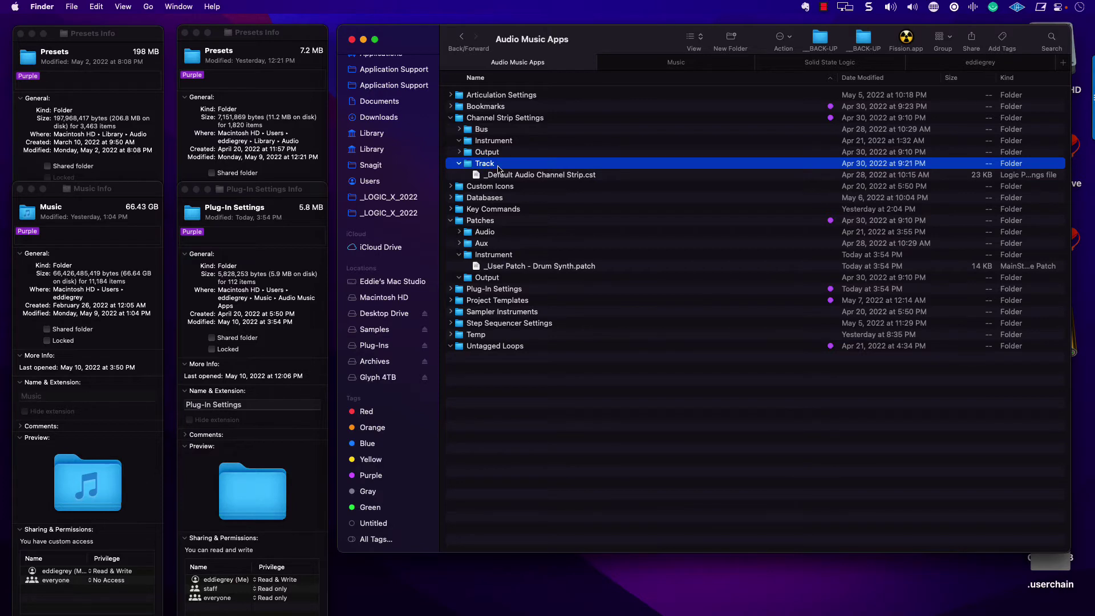
click(510, 177)
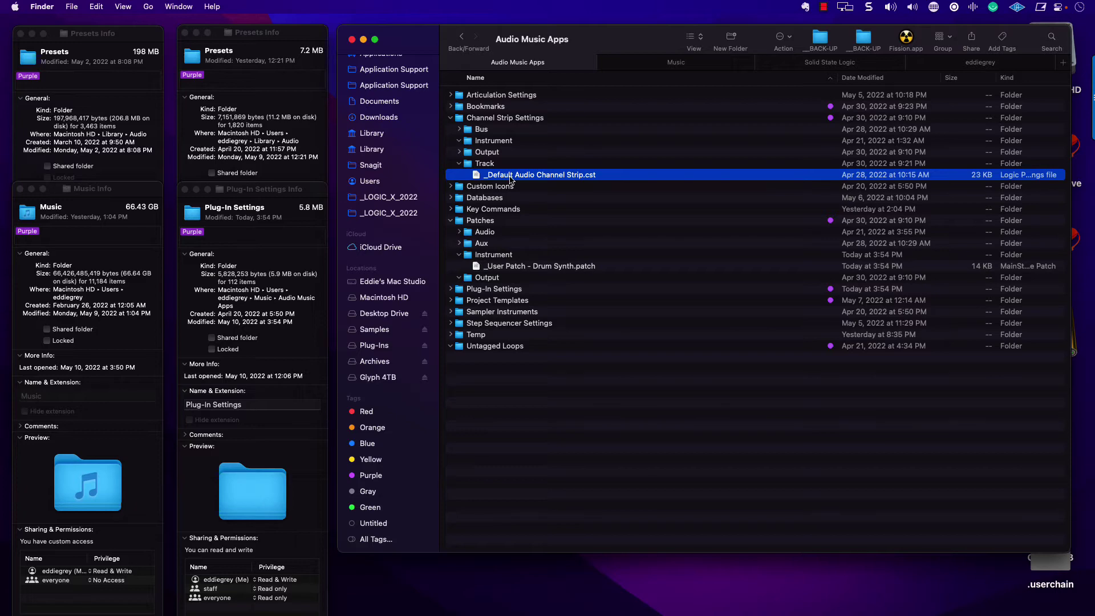
key(super+Tab)
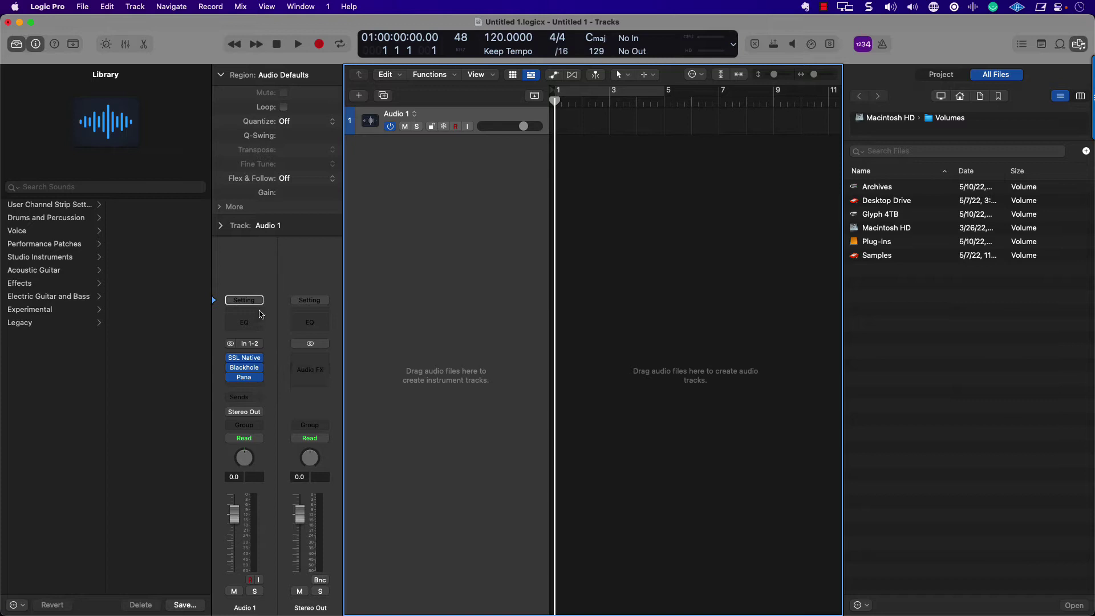
Hide the Library, peek at Audio 1's channel strip setting menu, then add and undo an instrument track
key(y)
click(44, 303)
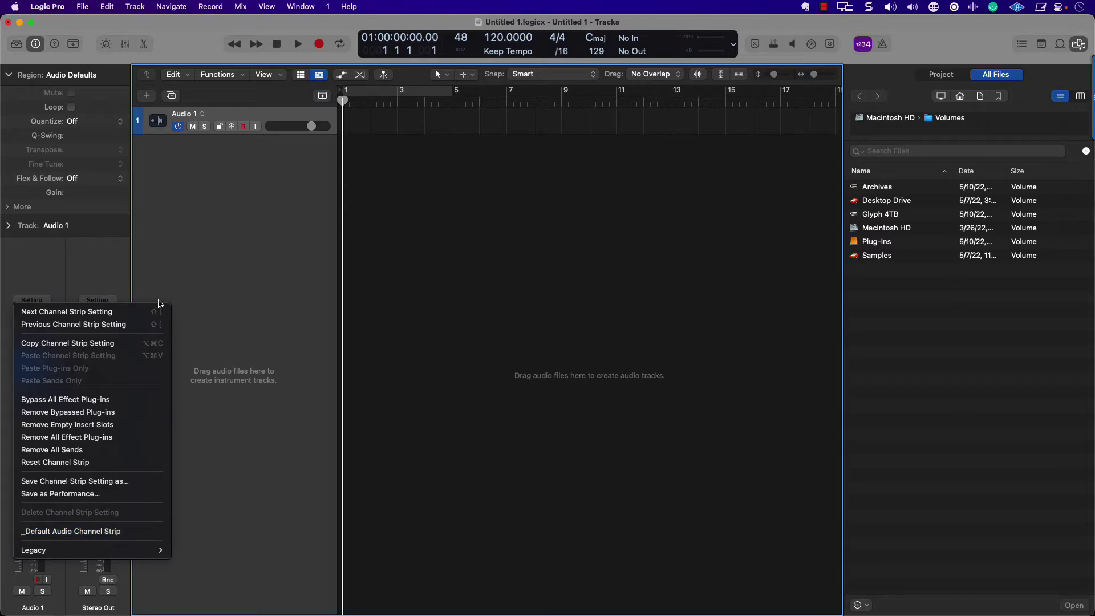
click(206, 268)
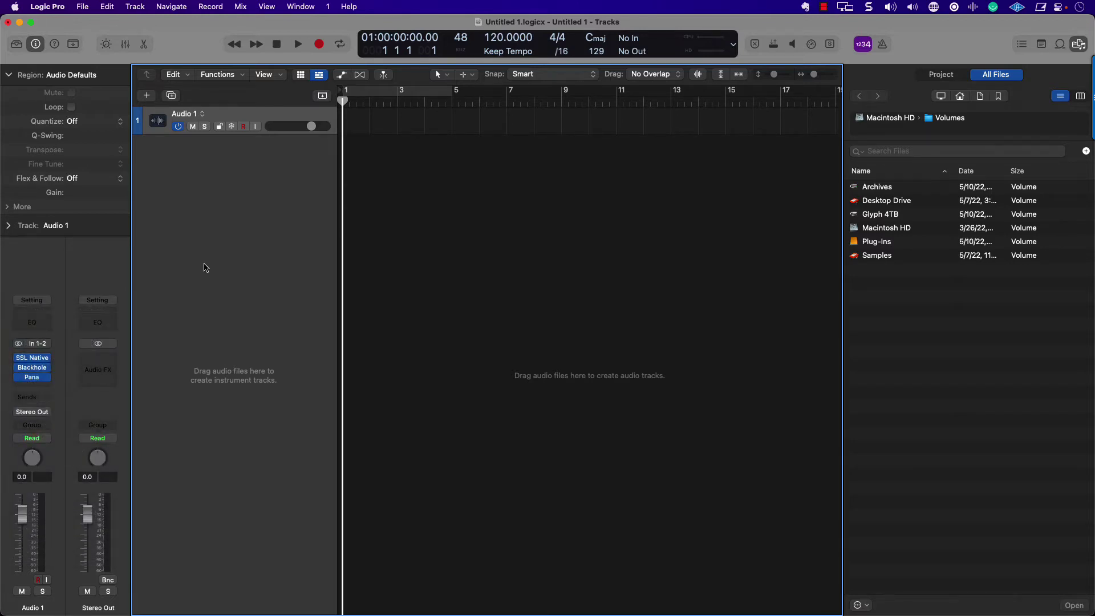
key(alt+super+s)
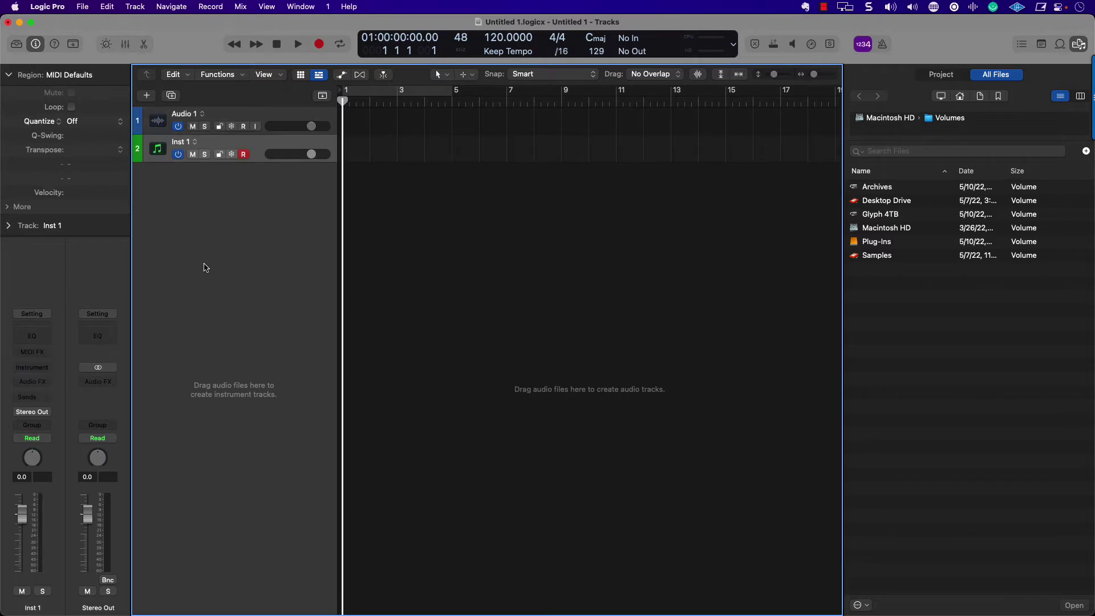
key(super+z)
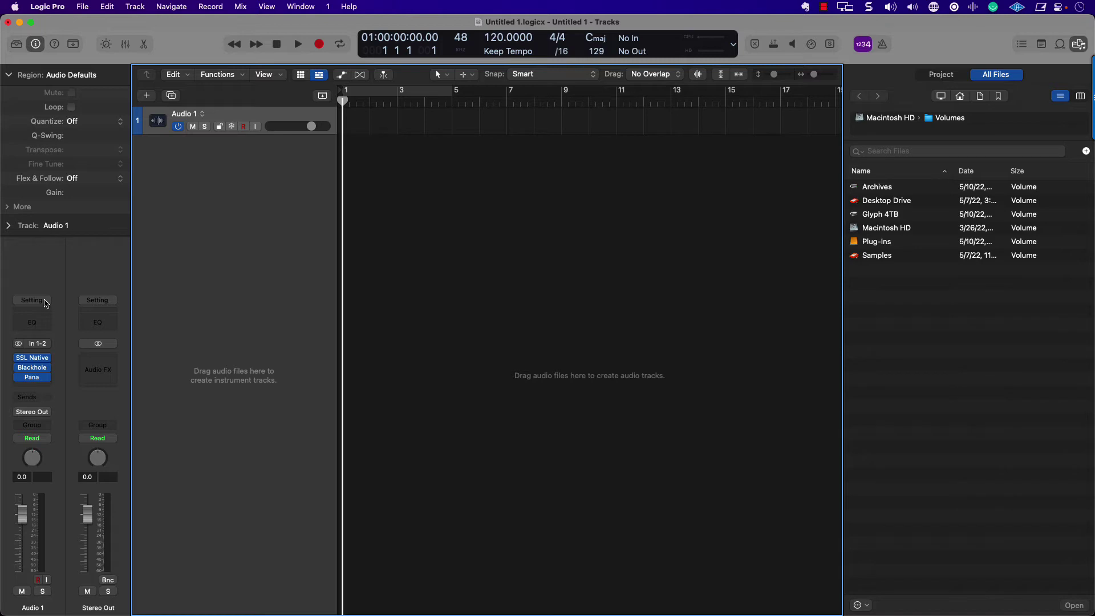
Reopen the Library at User Channel Strip Settings and create the Inst 1 software instrument track
click(46, 303)
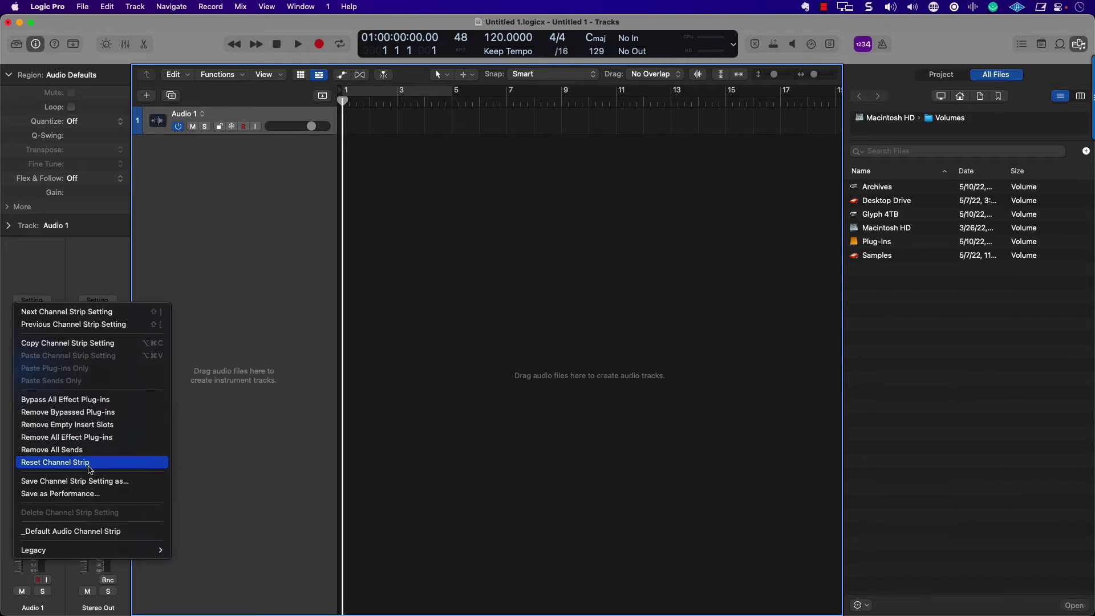
click(225, 326)
key(y)
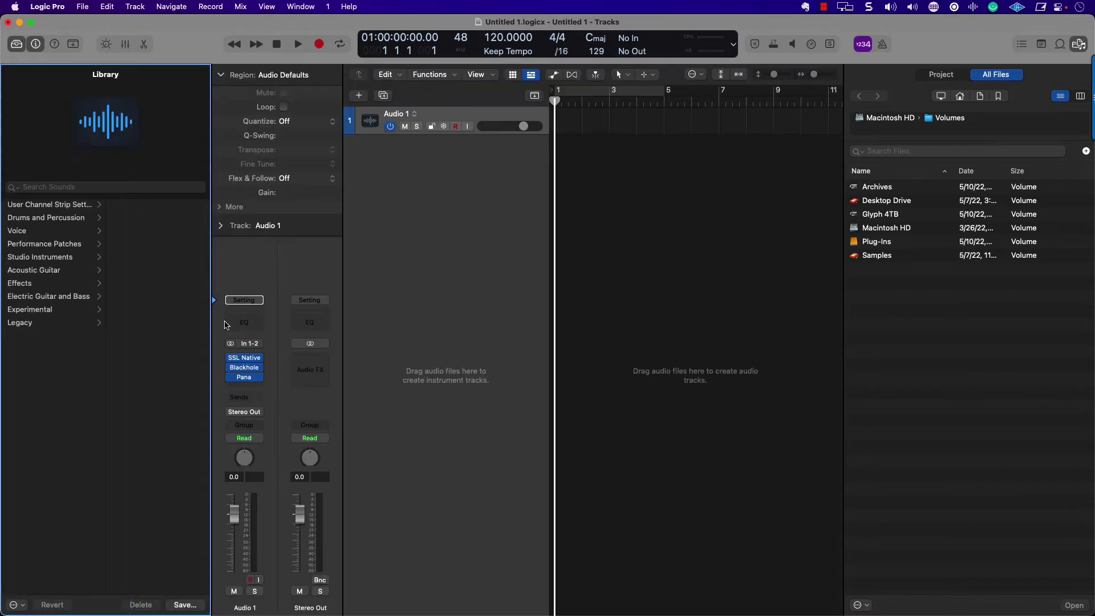
click(46, 205)
click(408, 167)
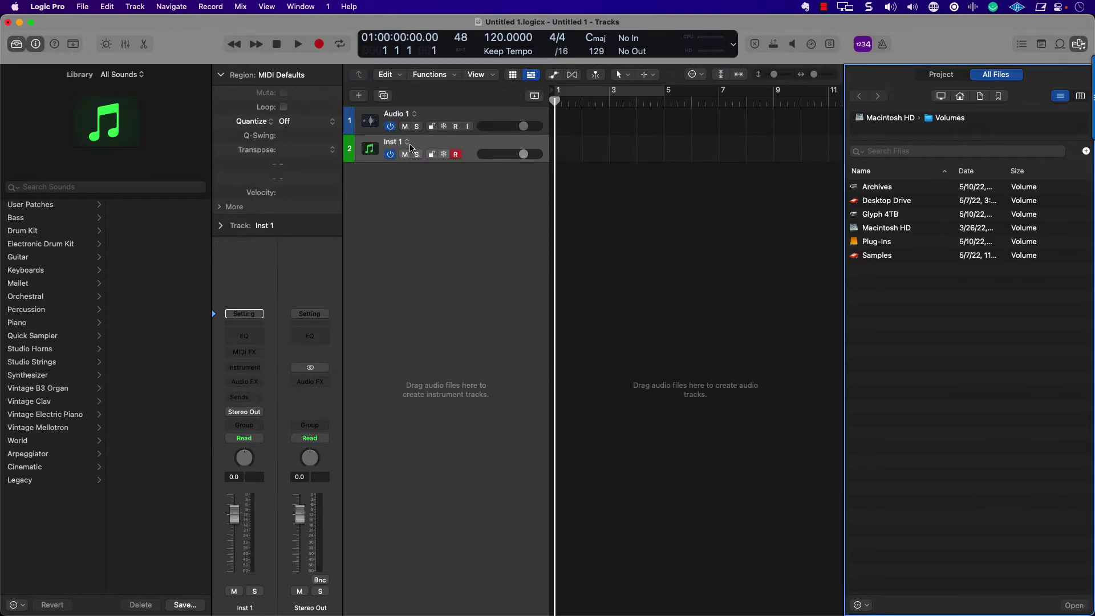
Load _User Patch - Drum Synth from User Patches onto the instrument track
key(Tab)
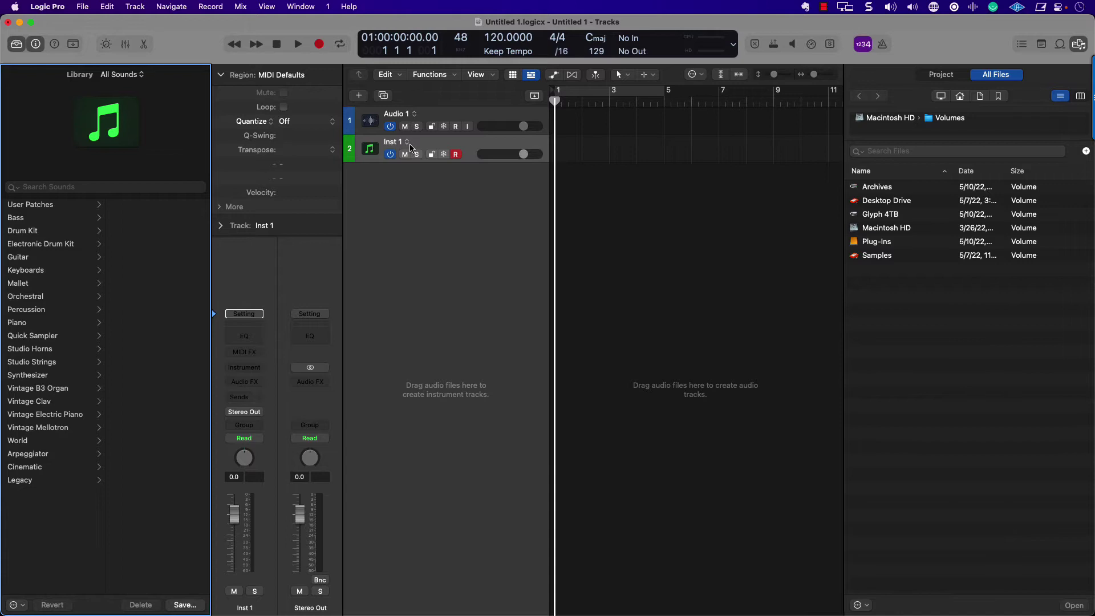
key(Down)
key(Up)
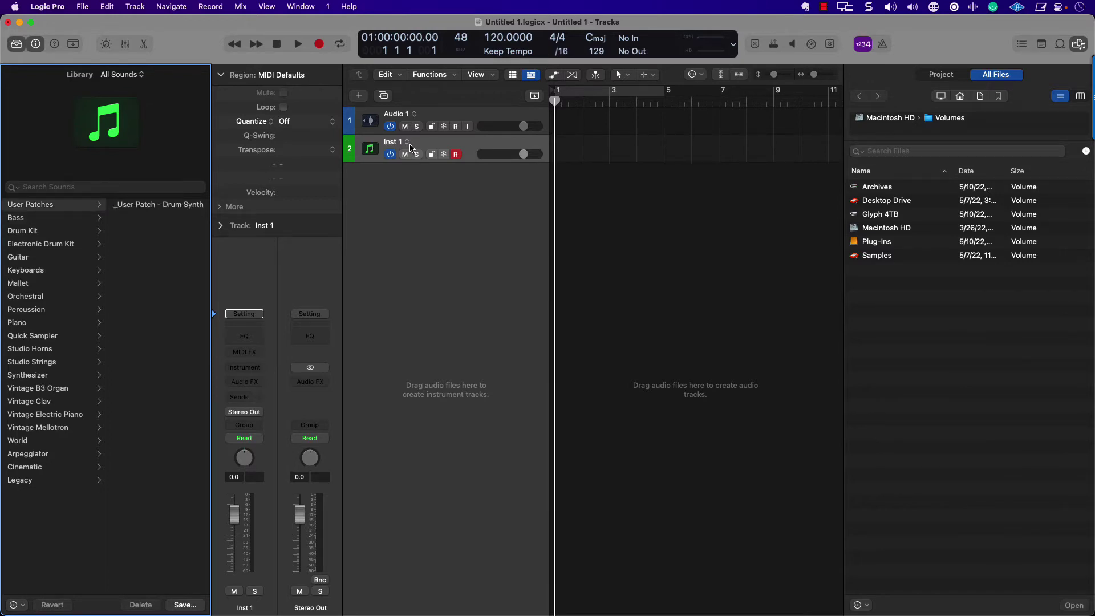
key(Right)
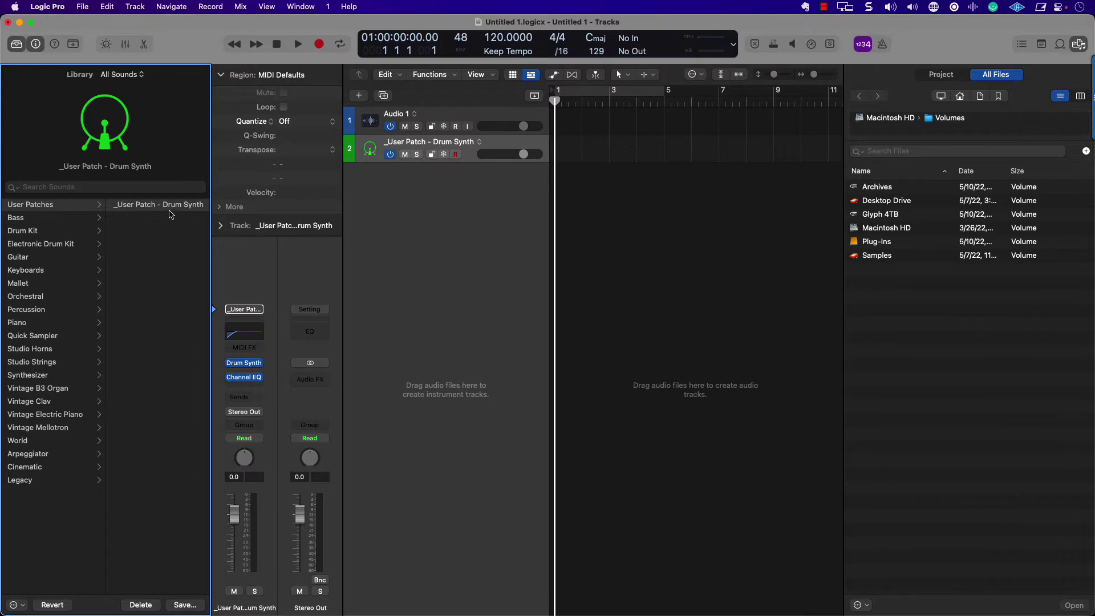
Open and close the Channel EQ, then lower the track volume to -5.7 dB
mouse_move(245, 381)
click(245, 377)
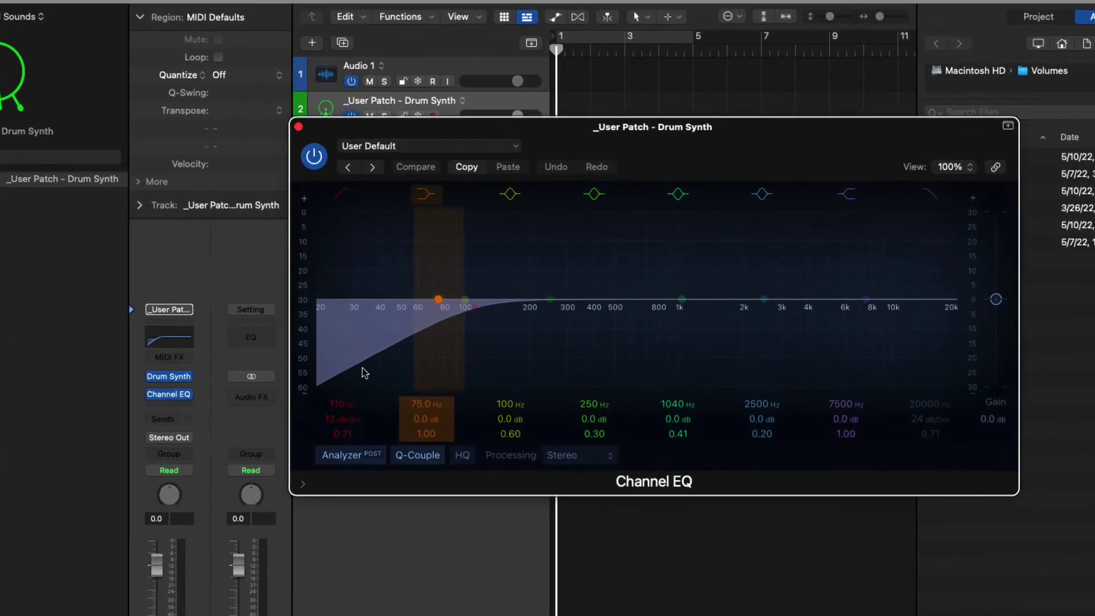
click(286, 117)
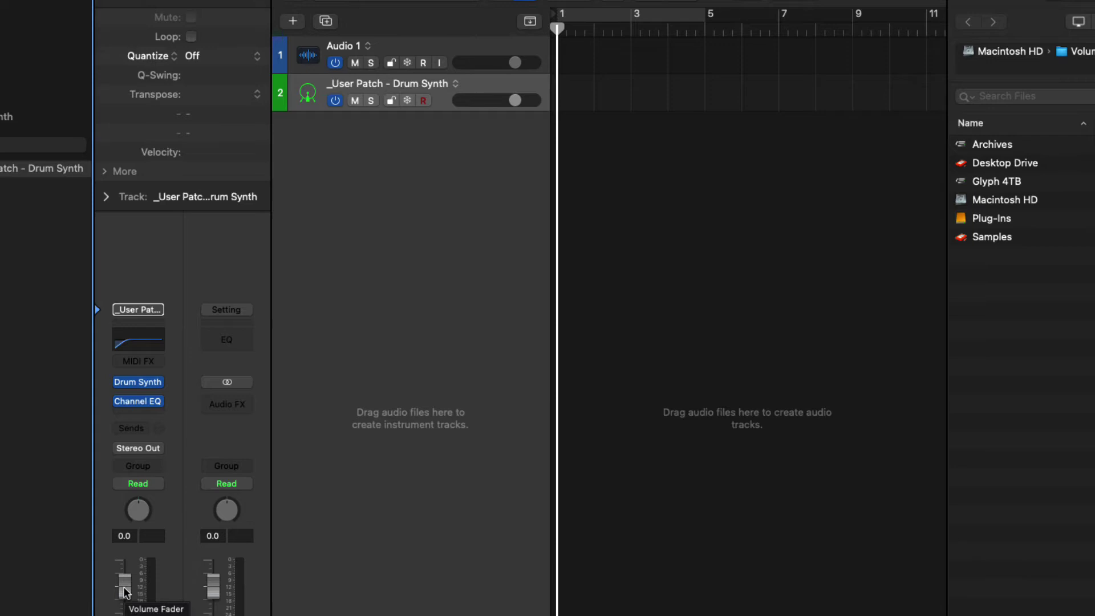
drag(125, 592, 125, 612)
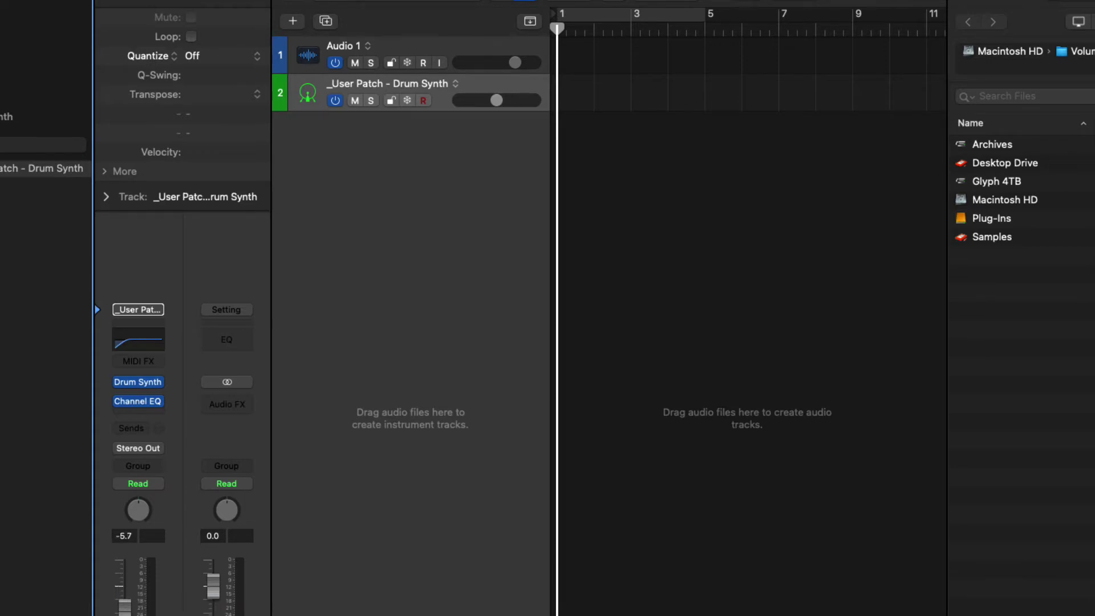
Remove the Channel EQ and save the patch over _User Patch - Drum Synth, replacing the file
click(160, 406)
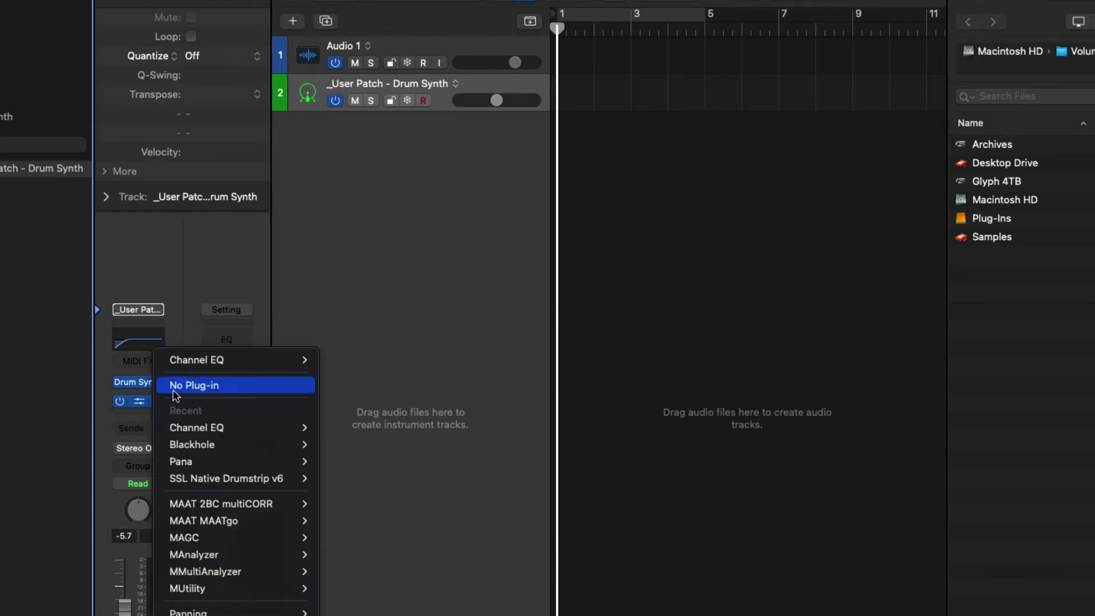
click(172, 388)
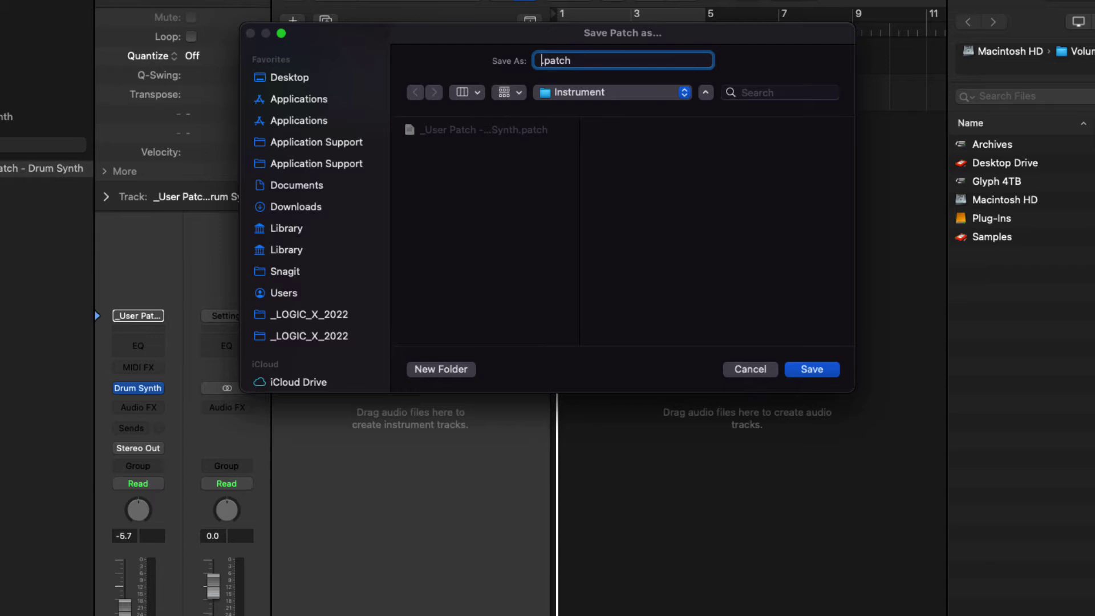
double_click(592, 62)
key(BackSpace)
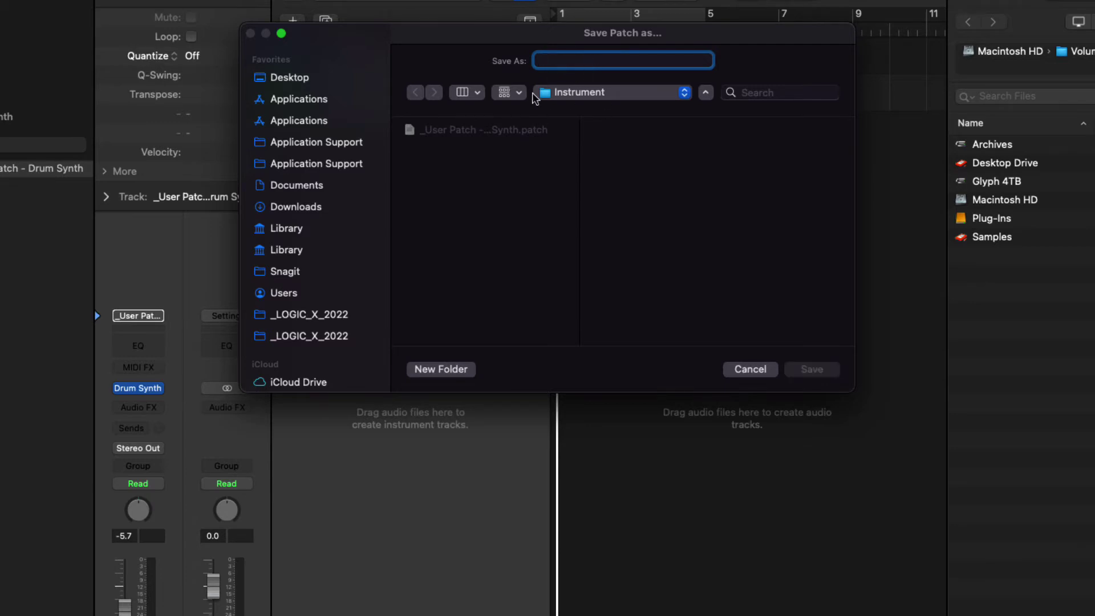
click(463, 131)
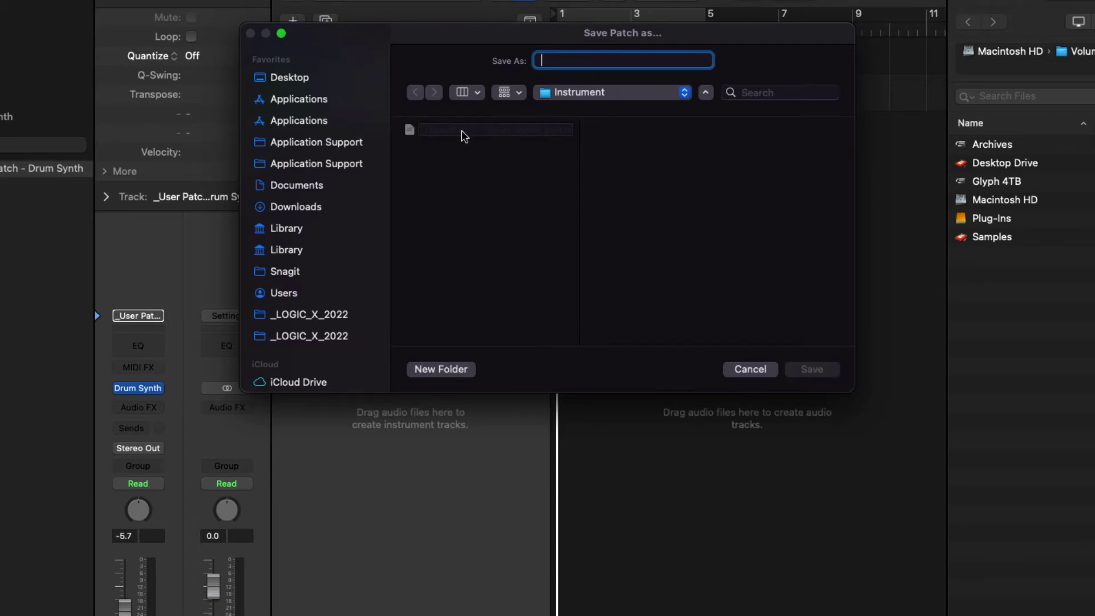
click(464, 132)
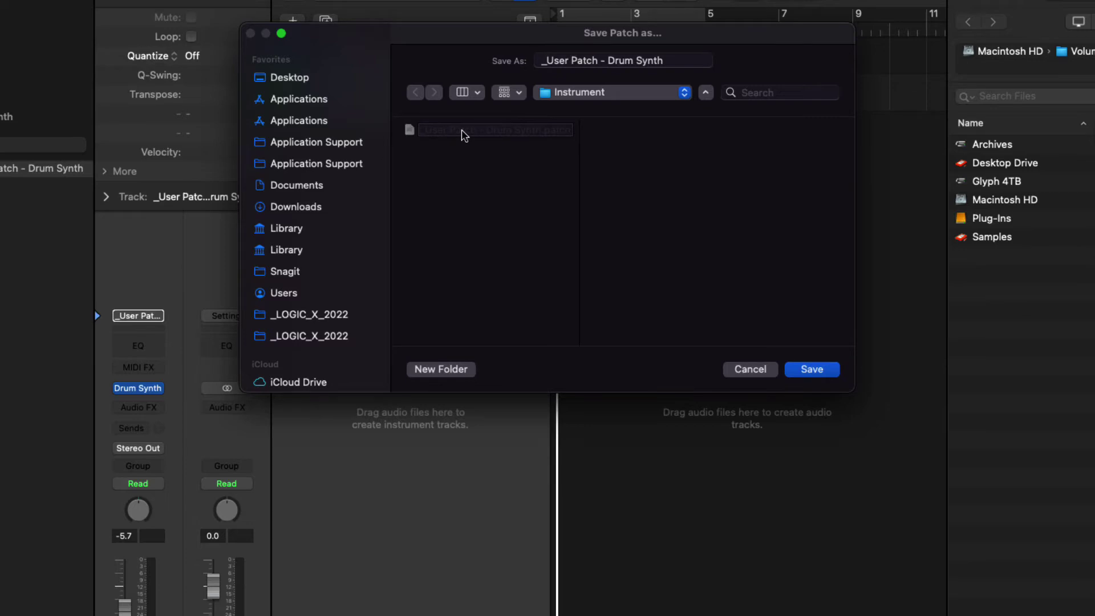
click(630, 64)
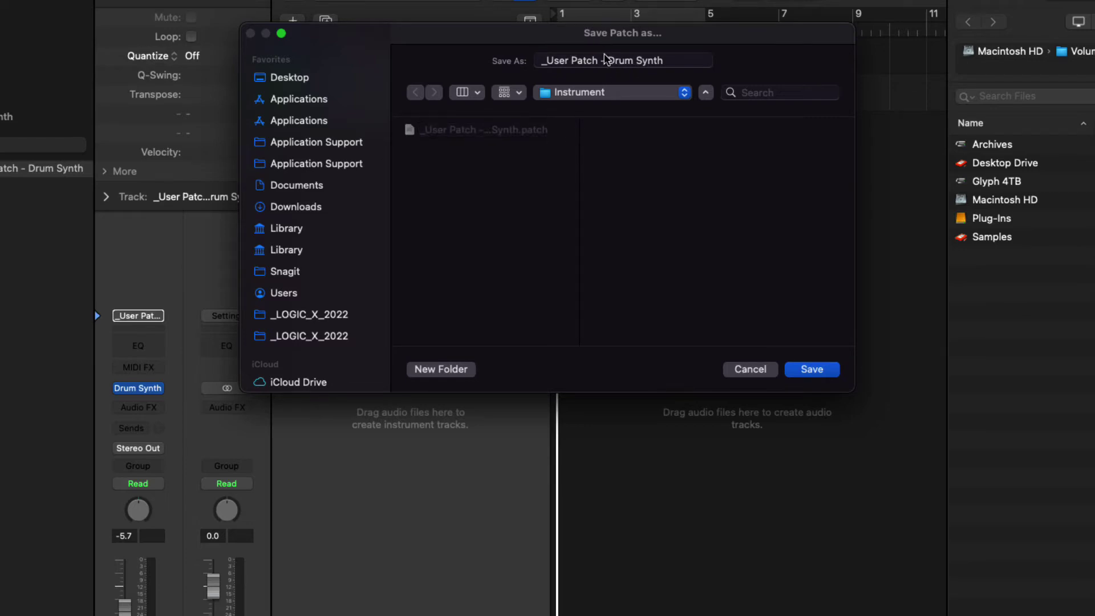
click(812, 369)
click(621, 291)
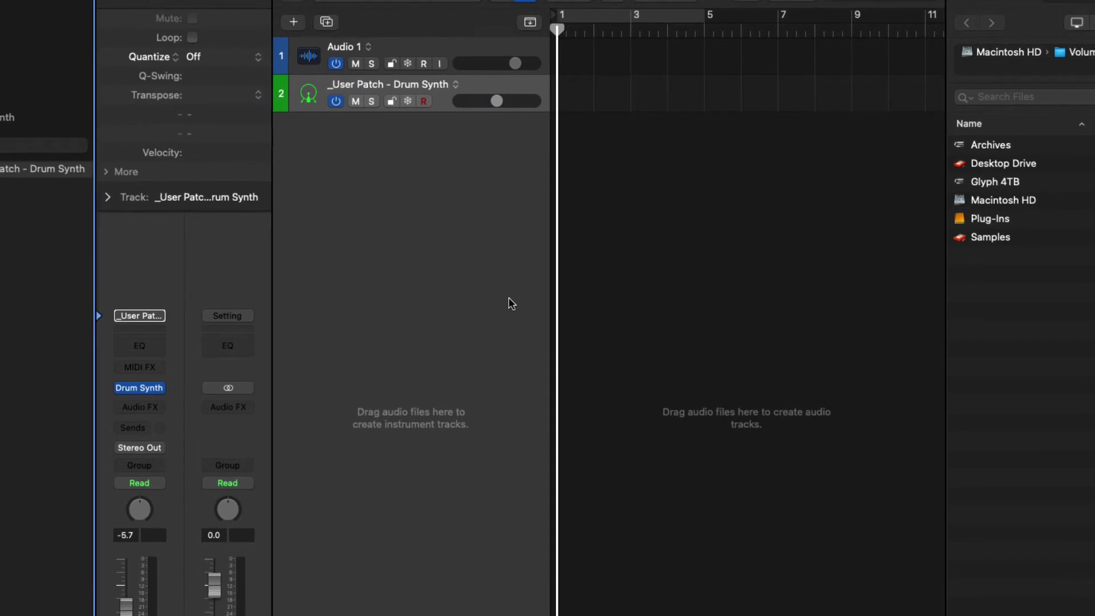
Replace the track with a new Inst 1 loading _User Patch - Drum Synth, volume reset to 0.0 dB
key(super+BackSpace)
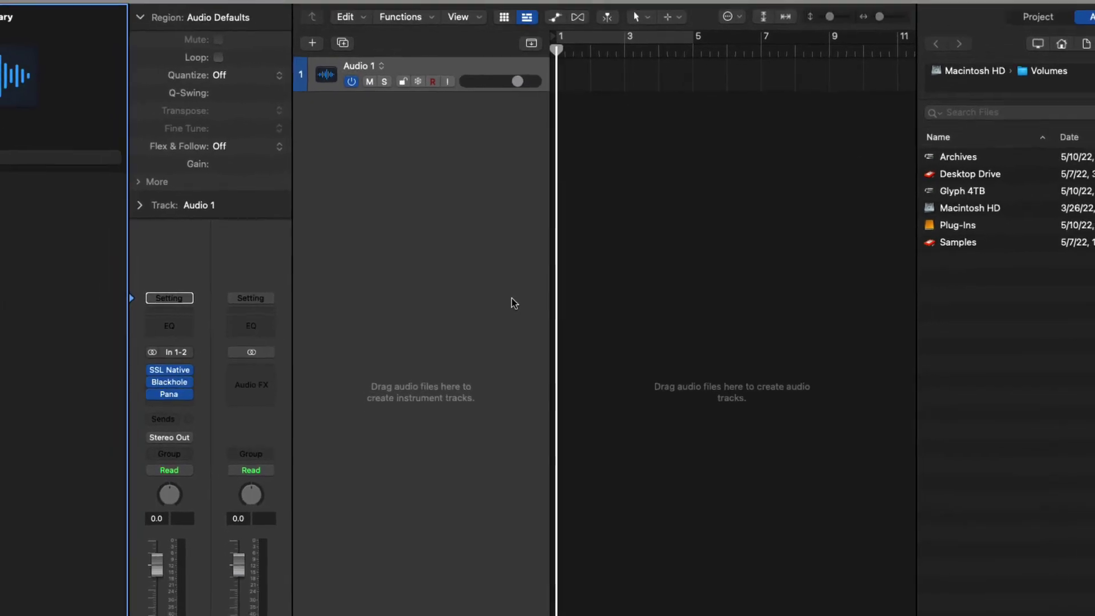
key(alt+super+s)
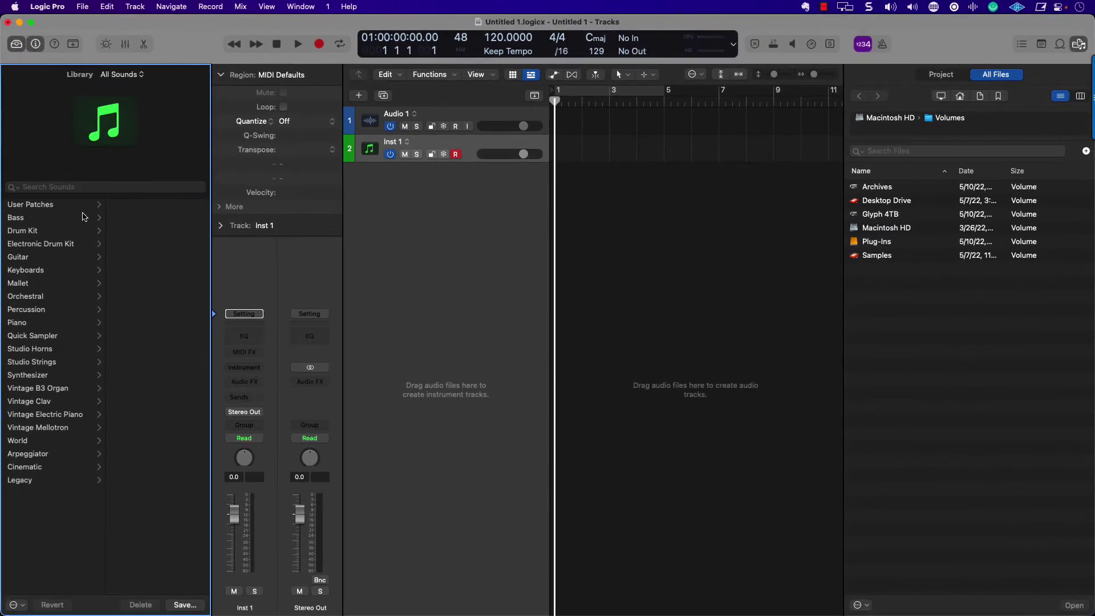
click(76, 206)
click(121, 209)
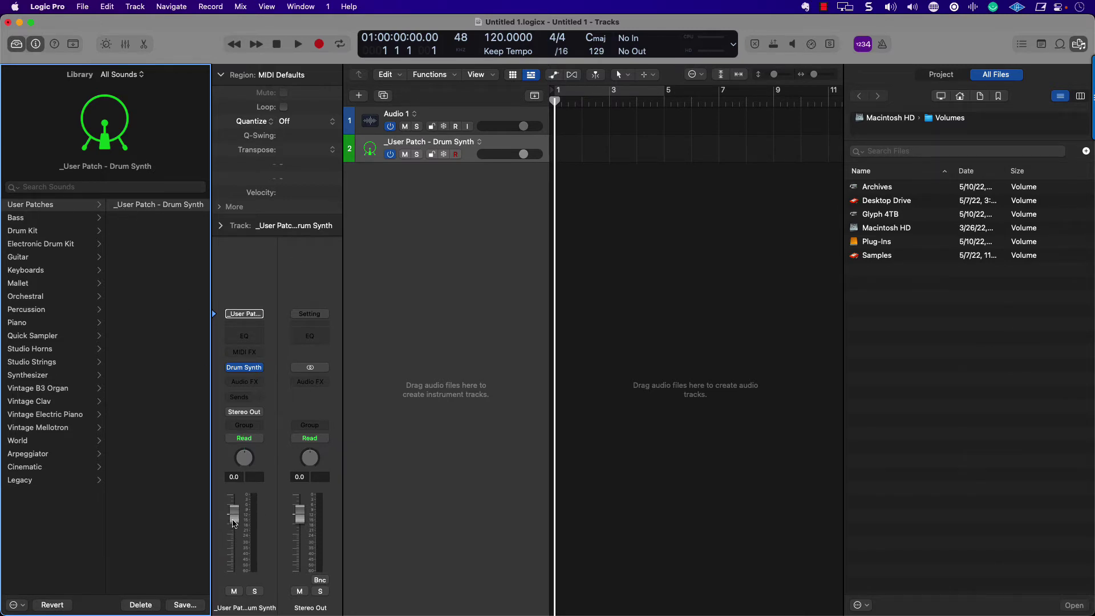
drag(234, 521, 236, 536)
alt+click(236, 534)
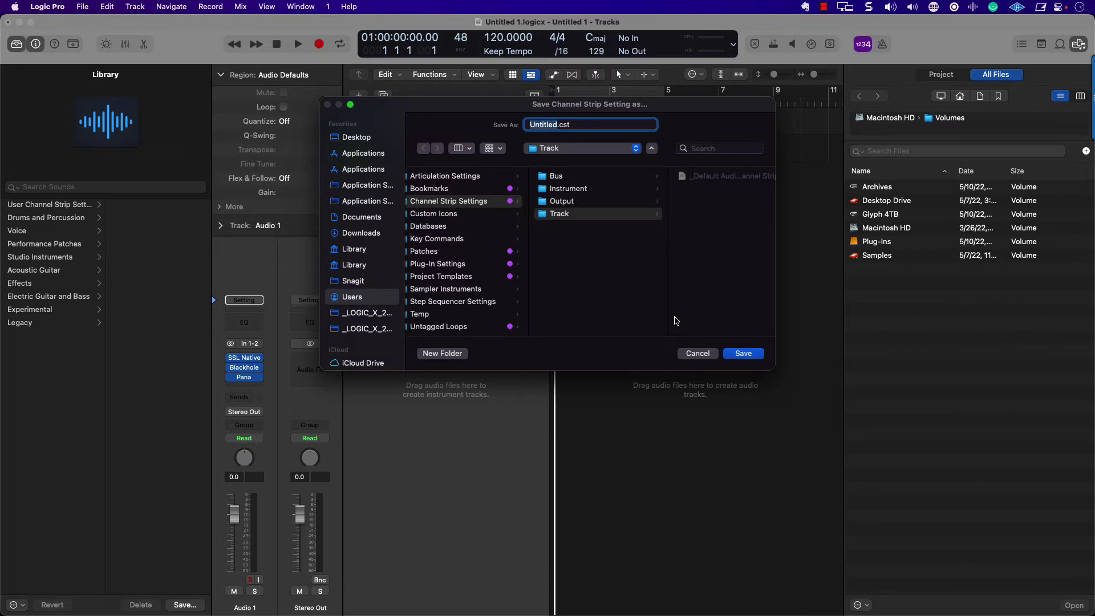
scroll(675, 321, left, 10)
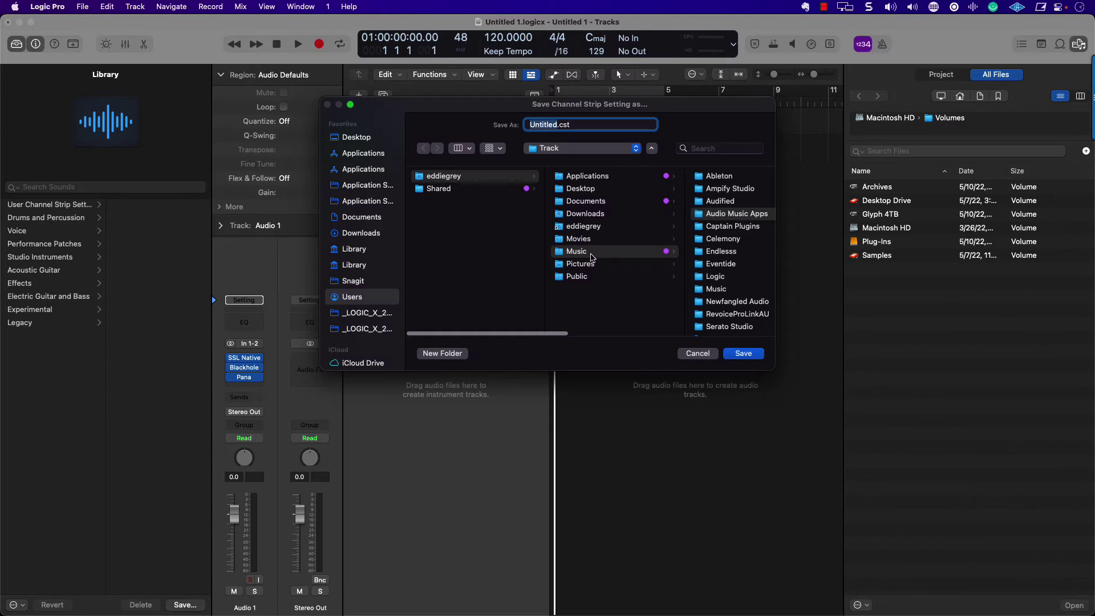
scroll(584, 258, right, 1)
scroll(585, 257, right, 5)
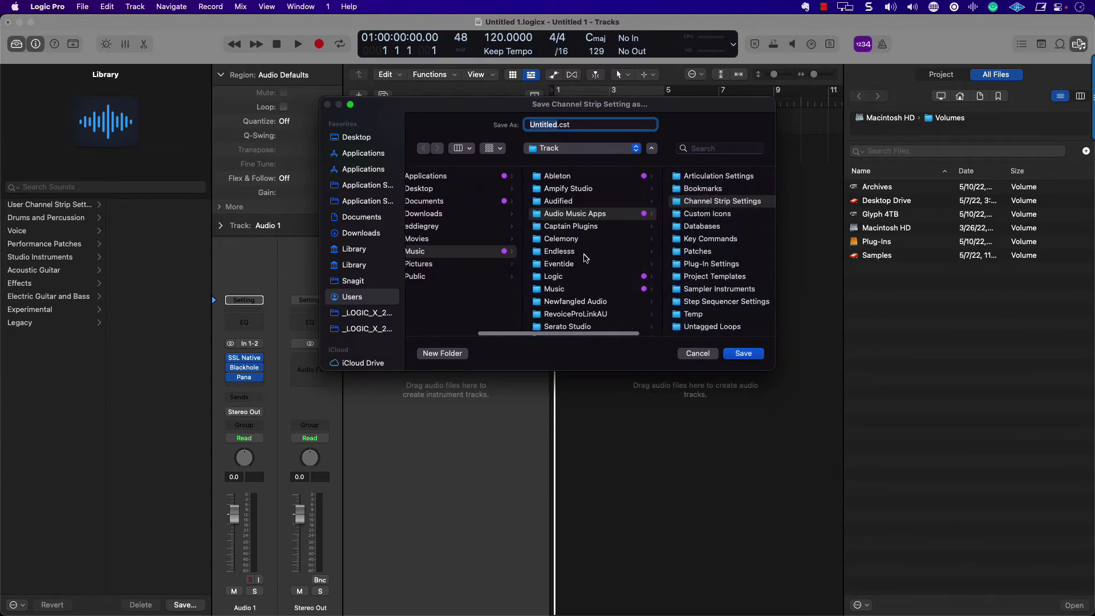
scroll(587, 208, right, 5)
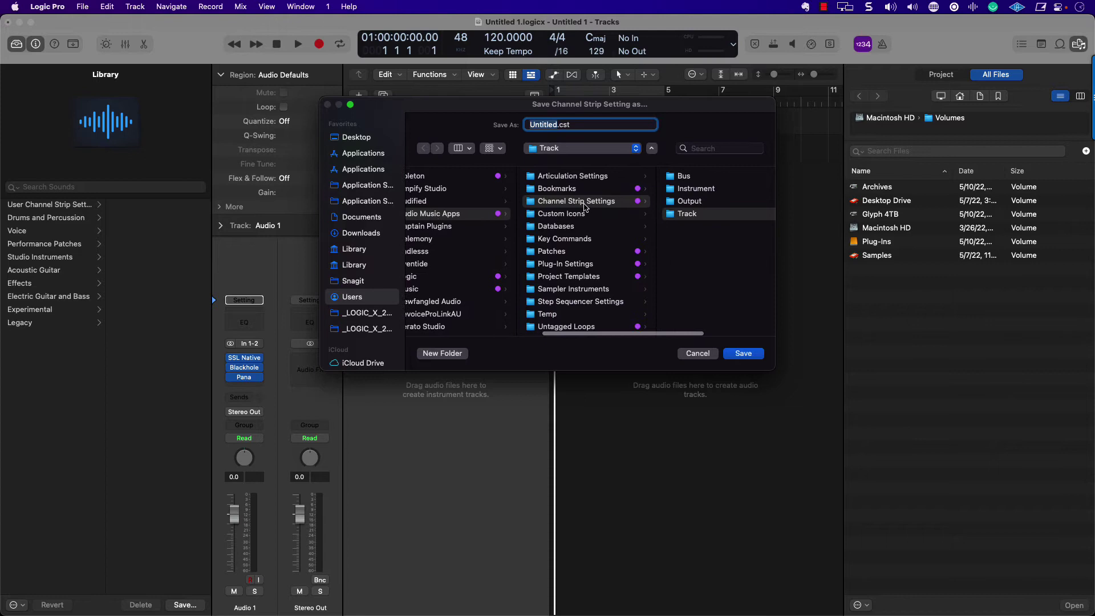
scroll(647, 224, right, 4)
scroll(647, 224, right, 3)
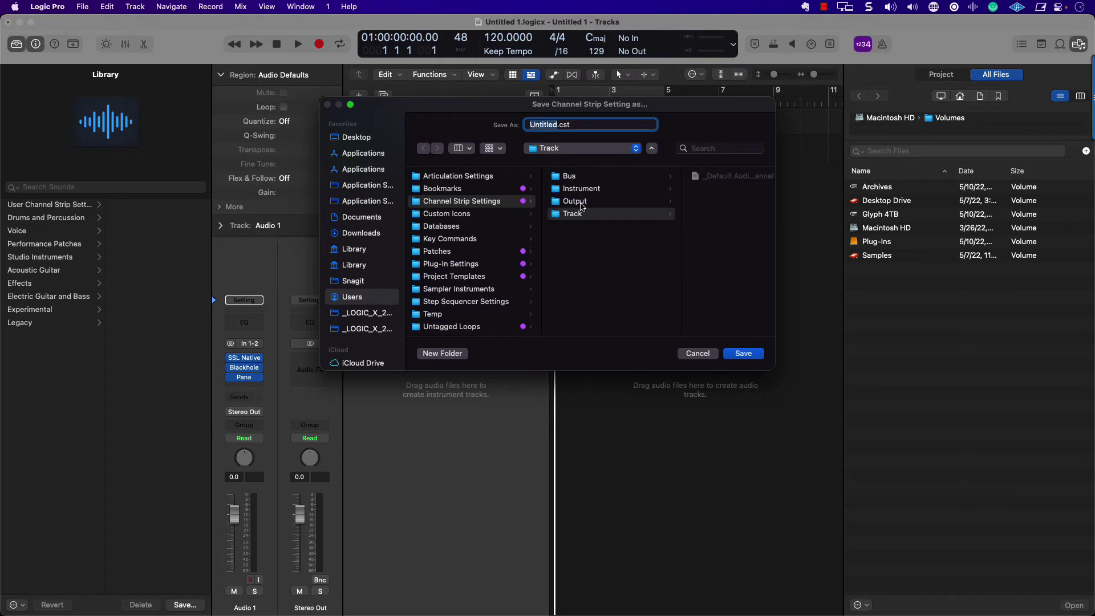
click(698, 354)
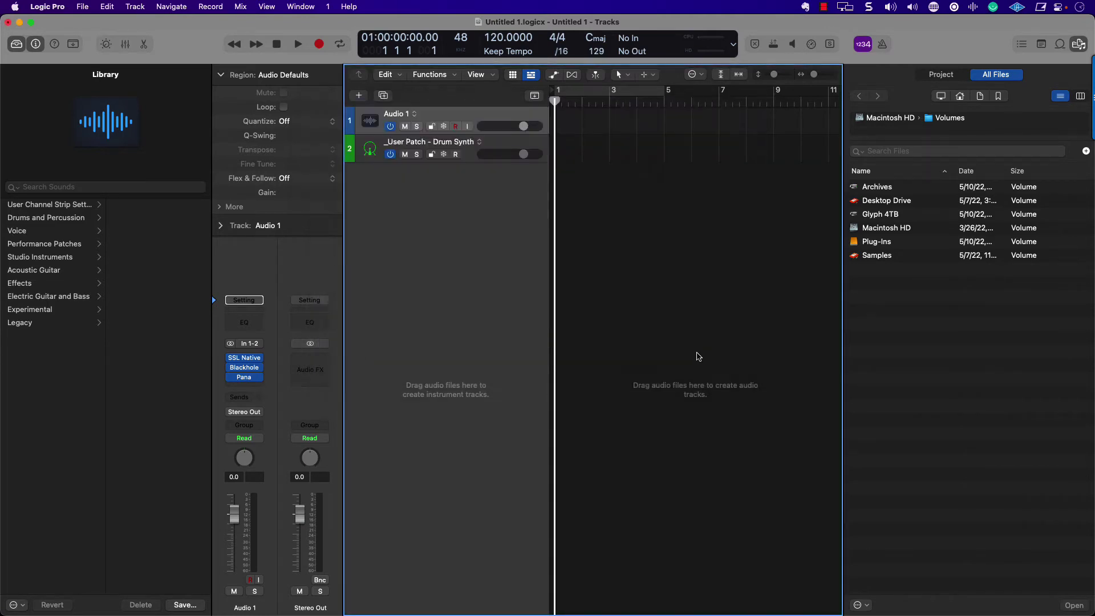
click(246, 301)
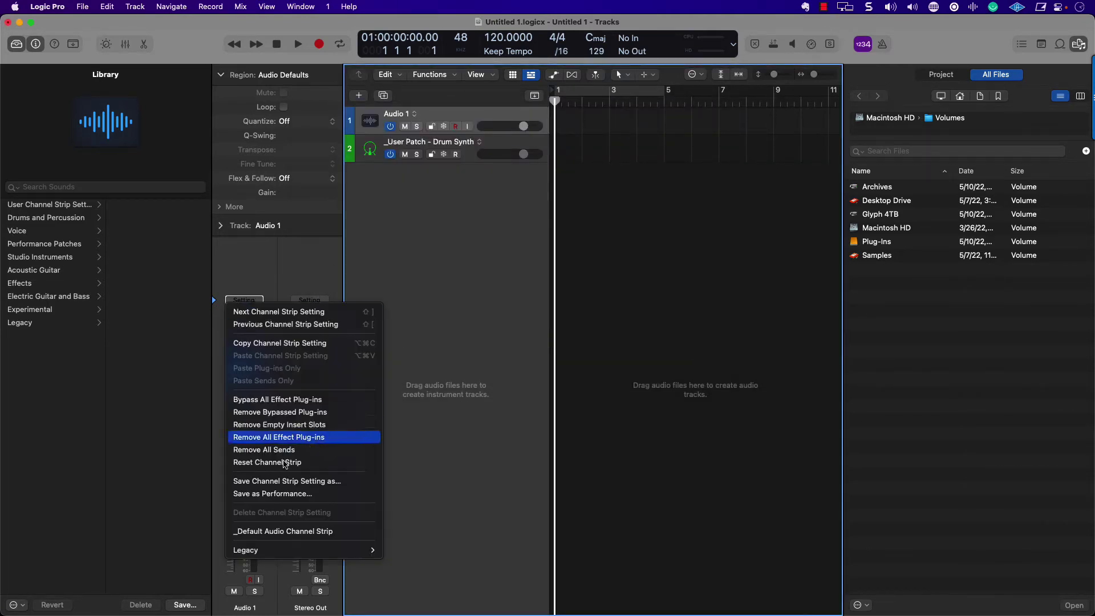
click(295, 482)
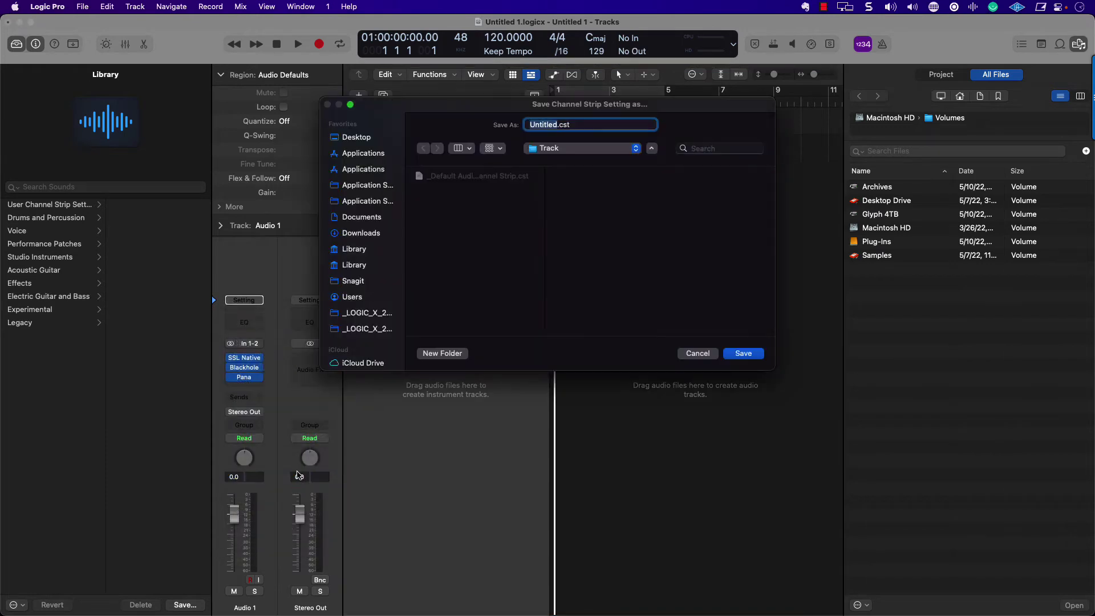
click(697, 353)
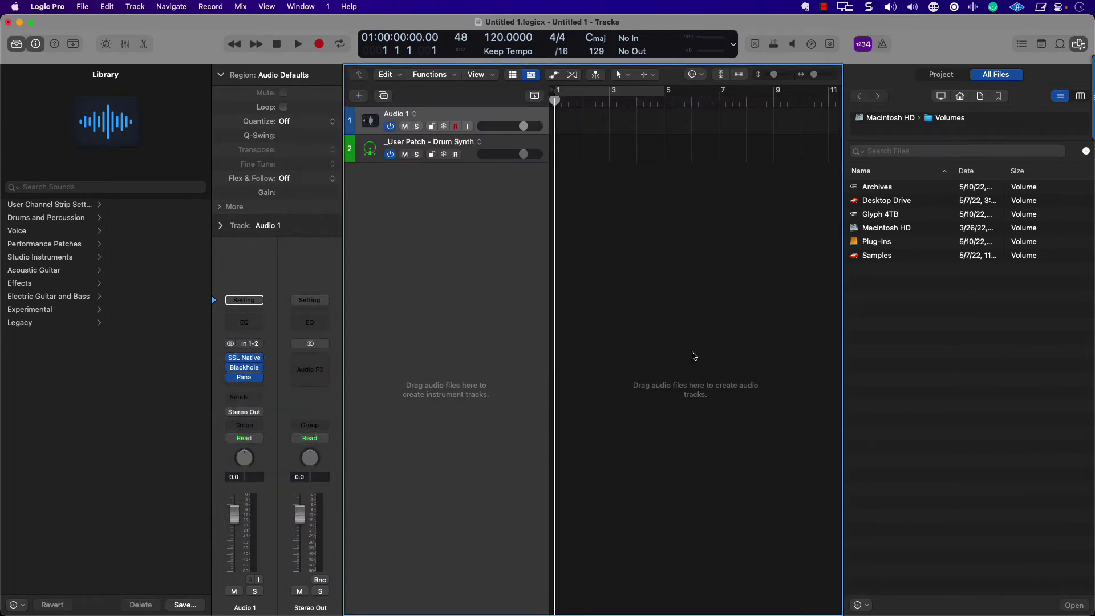
Open the patch Save dialog from User Channel Strip Settings, browse to the Patches folder, and cancel
click(55, 204)
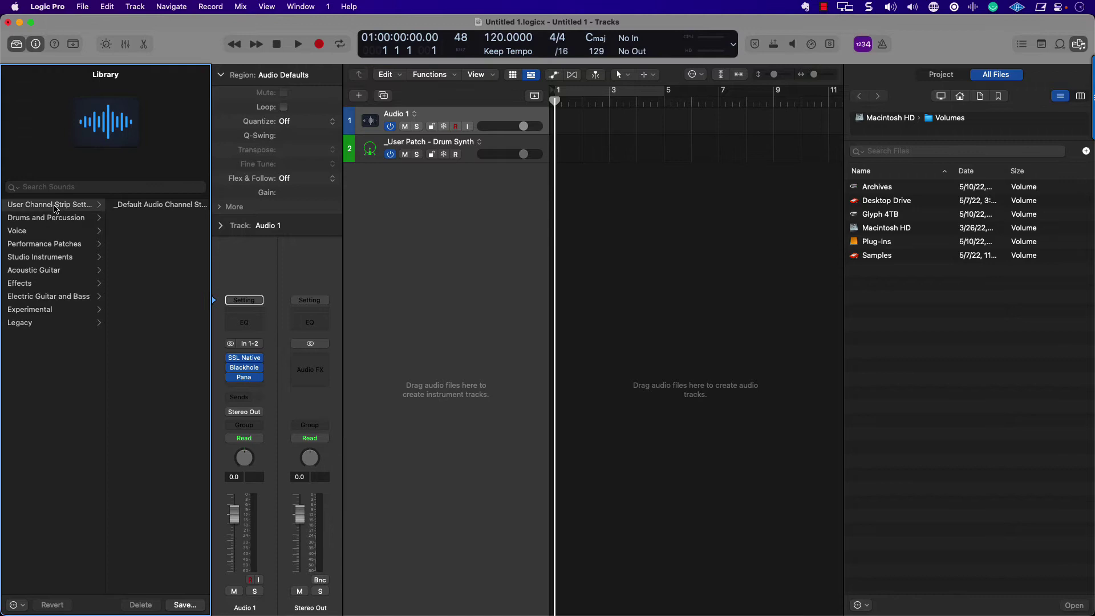
click(186, 604)
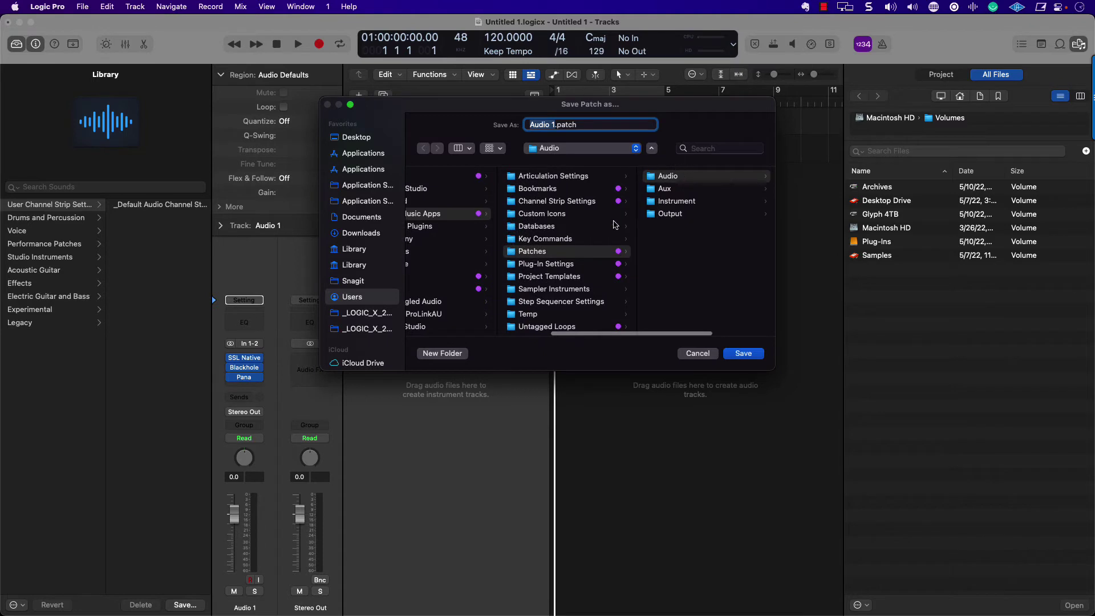
scroll(583, 265, left, 3)
scroll(583, 265, left, 5)
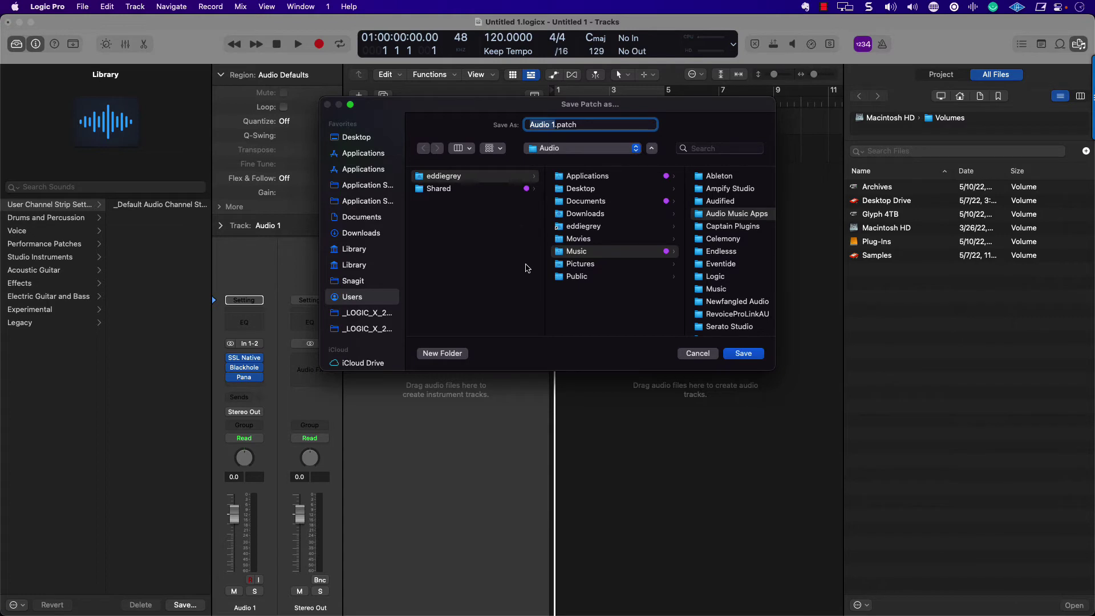
scroll(528, 268, right, 5)
scroll(528, 268, right, 4)
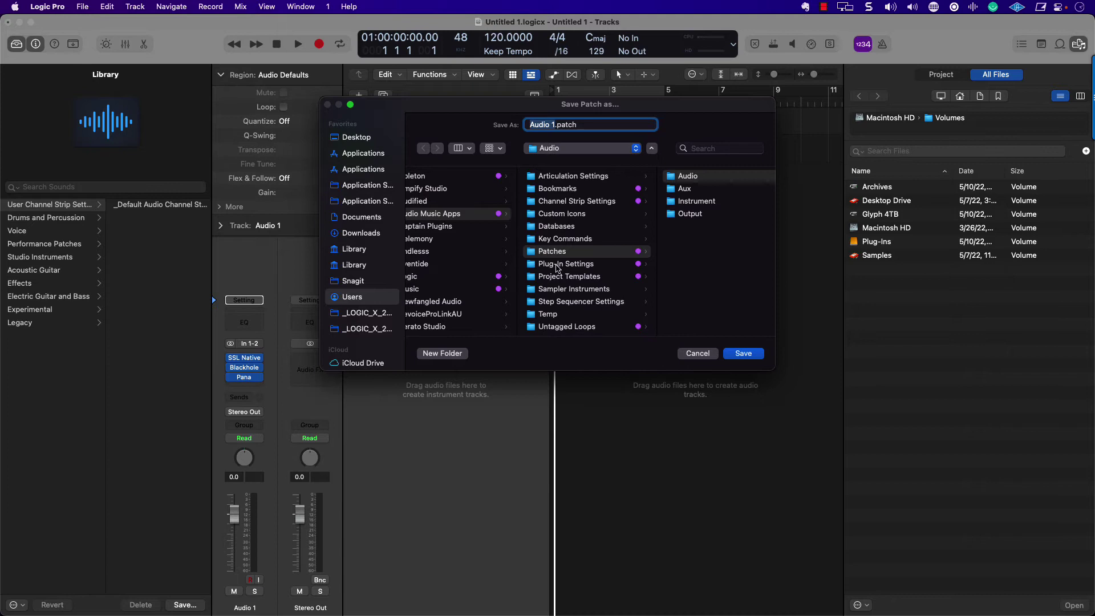
scroll(547, 255, right, 3)
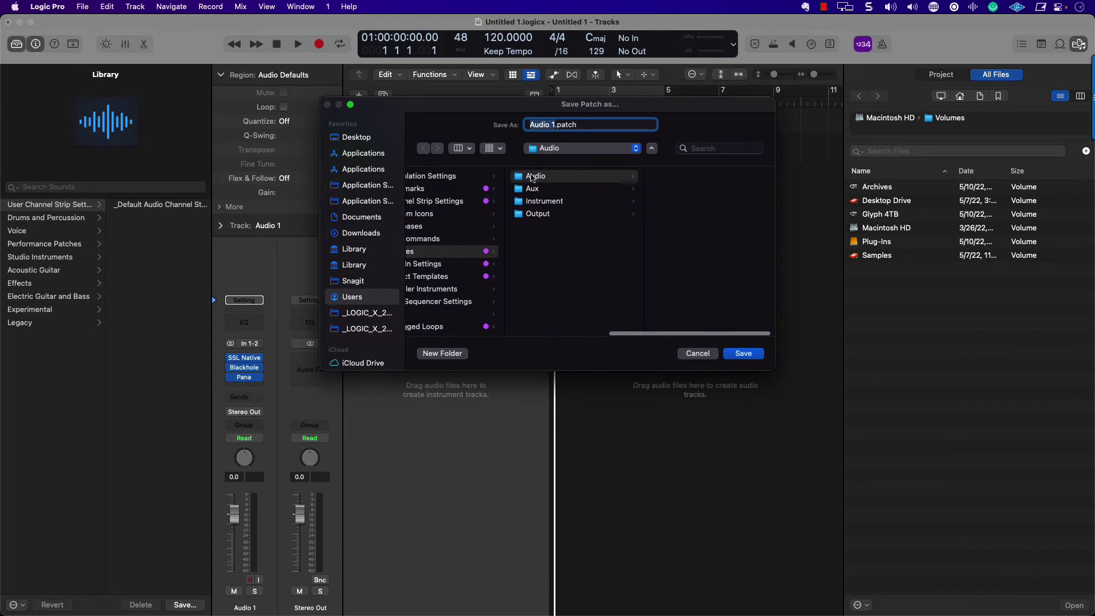
click(696, 354)
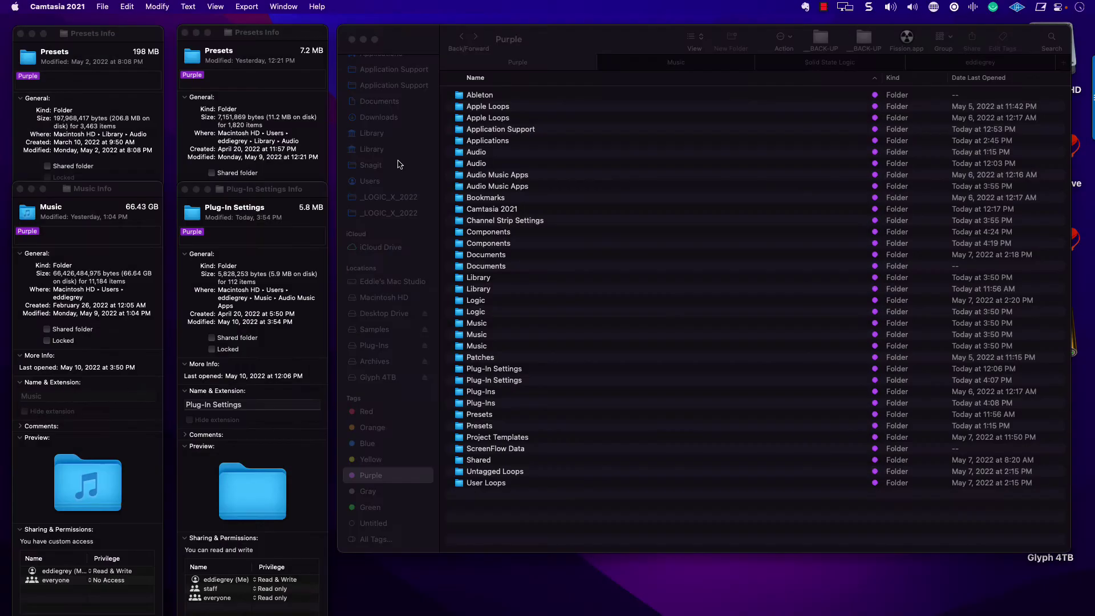
Bring Finder forward and select both same-named Components folders in the Purple-tagged list
click(540, 263)
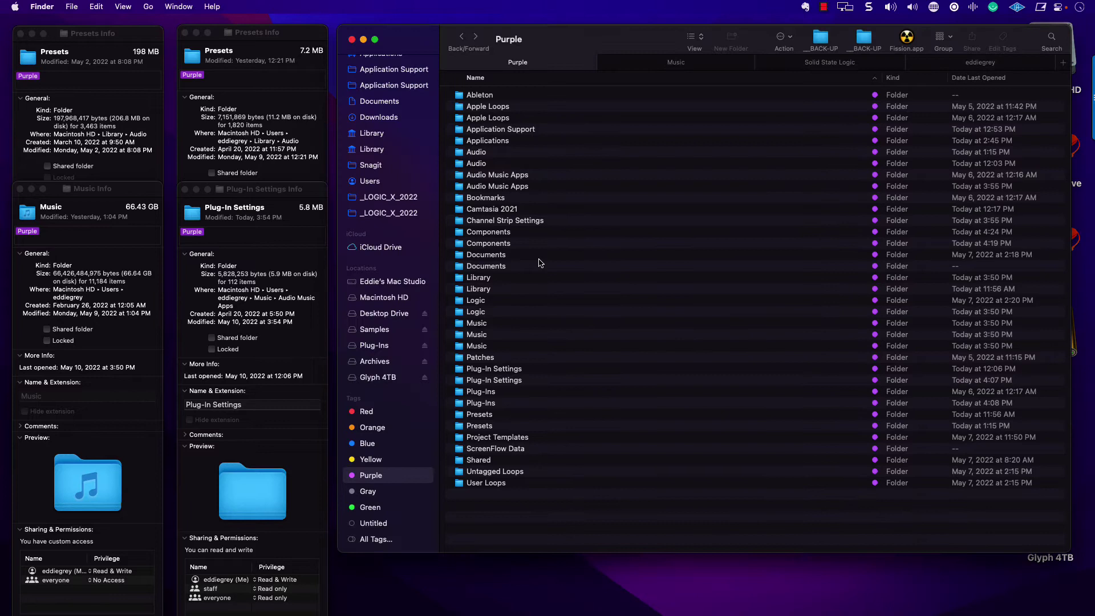
click(512, 129)
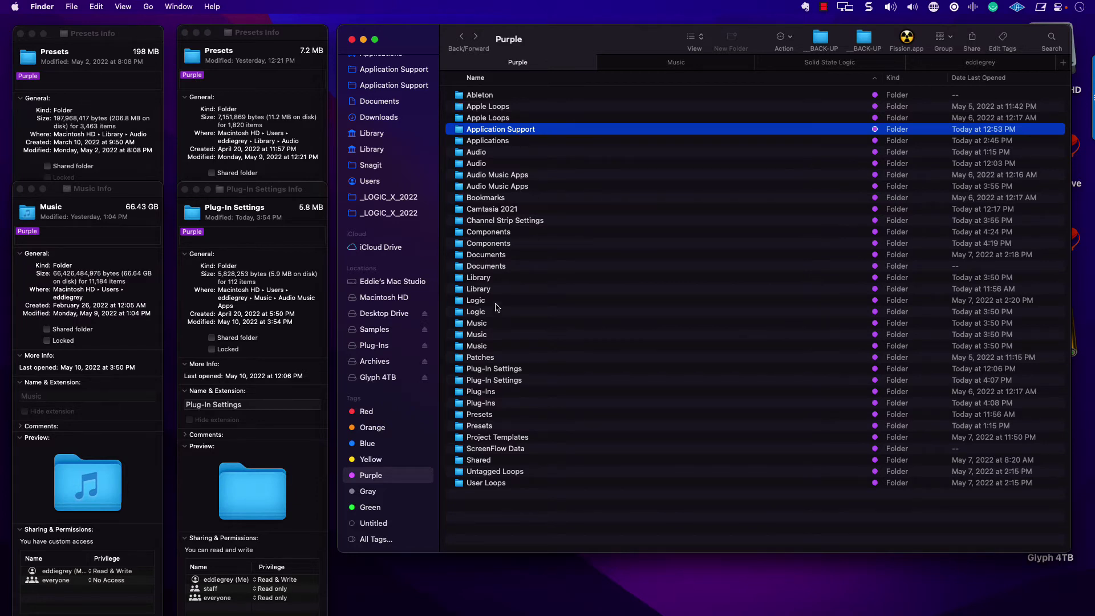
click(494, 233)
shift+click(493, 245)
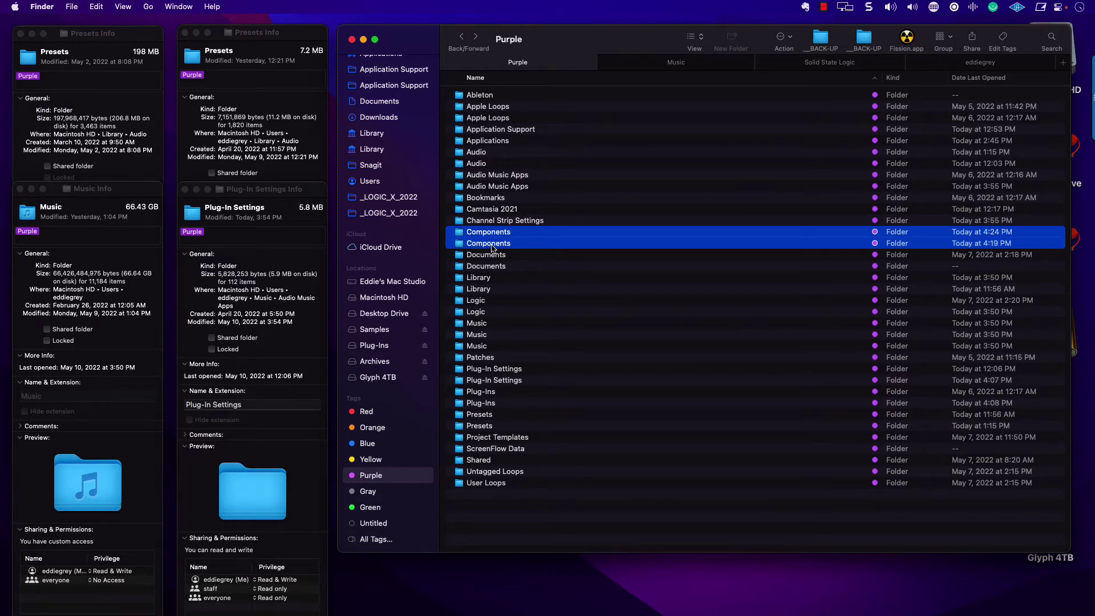
Get Info on both Components folders and compare their Where paths, Library versus Library › Audio › Plug-Ins
key(super+i)
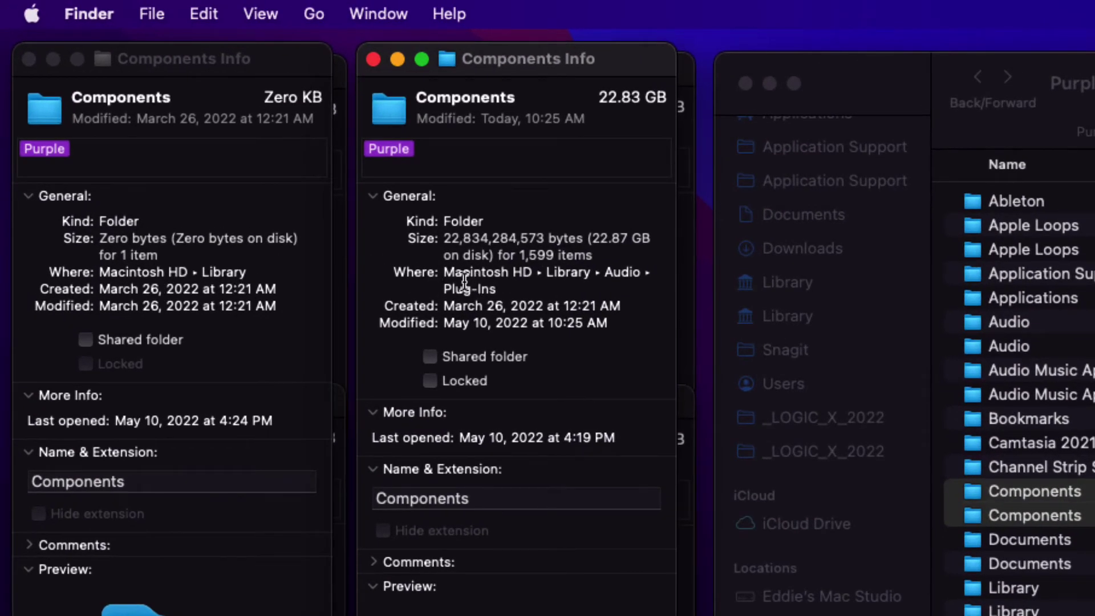
drag(444, 272, 533, 292)
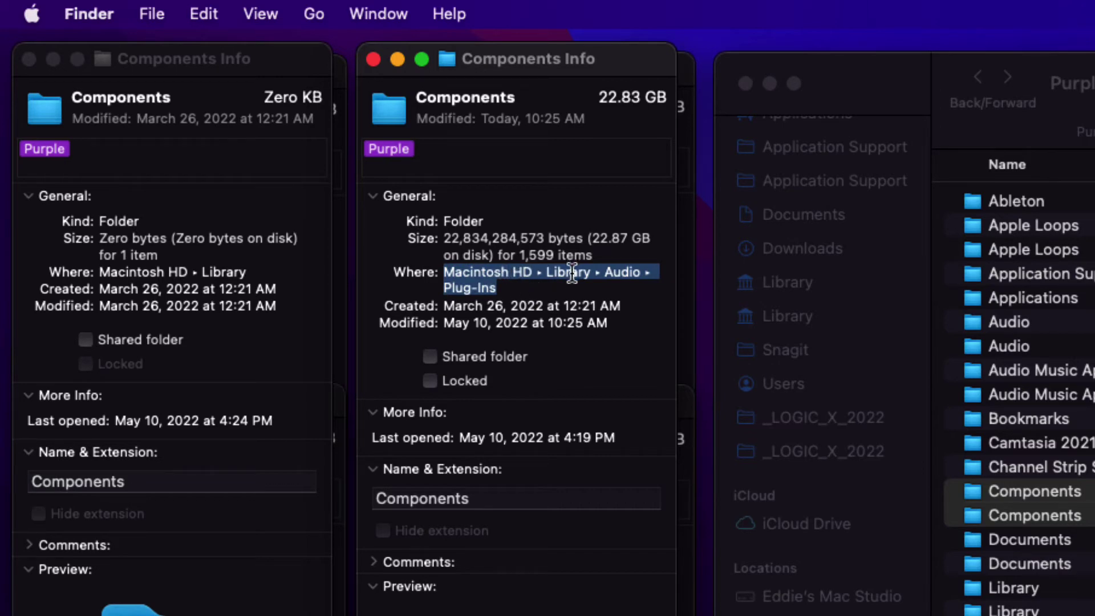
click(1078, 517)
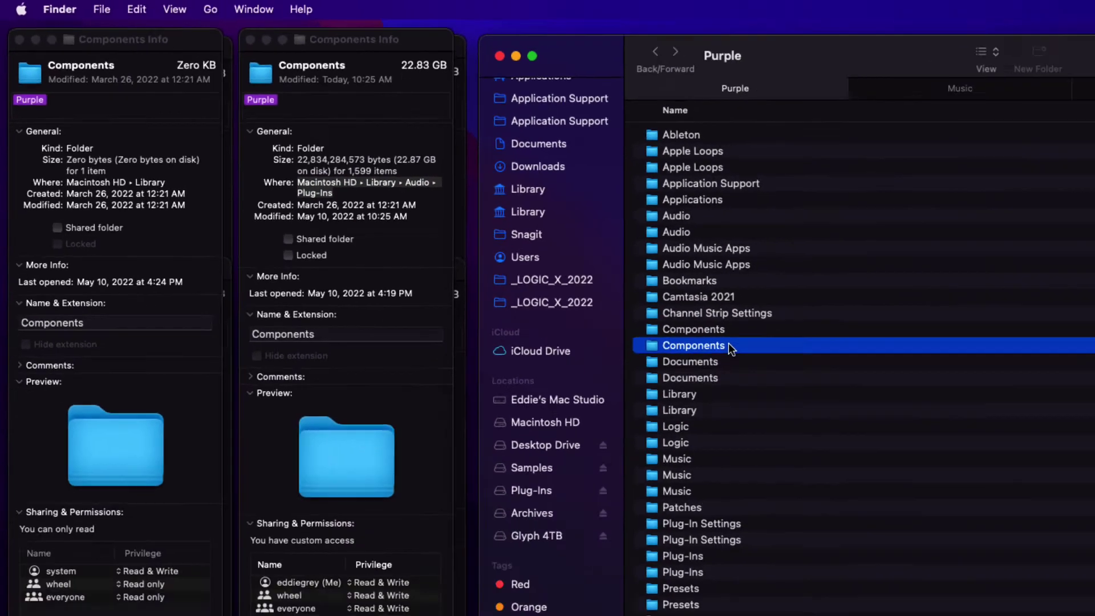
Browse into the Components folder's plug-in list twice, returning to the Purple-tagged list each time
double_click(731, 346)
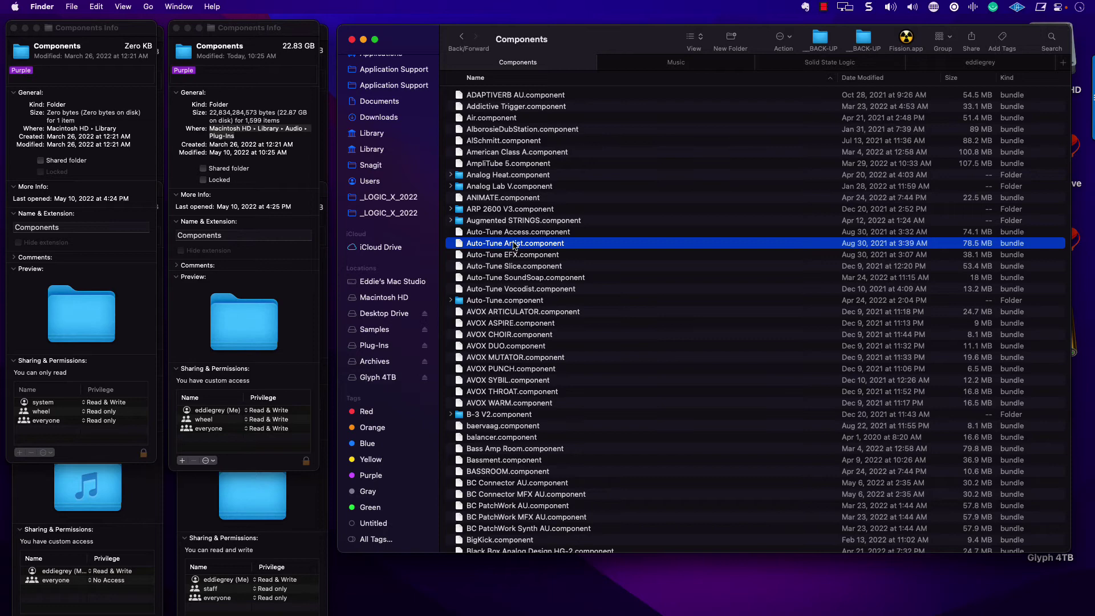
click(461, 38)
double_click(483, 232)
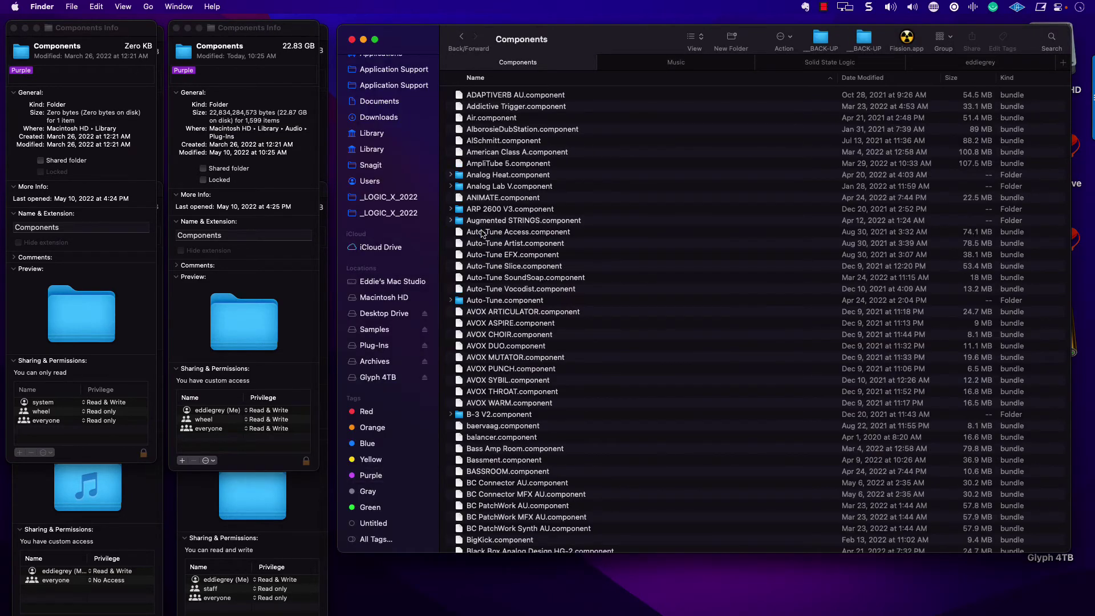
click(462, 37)
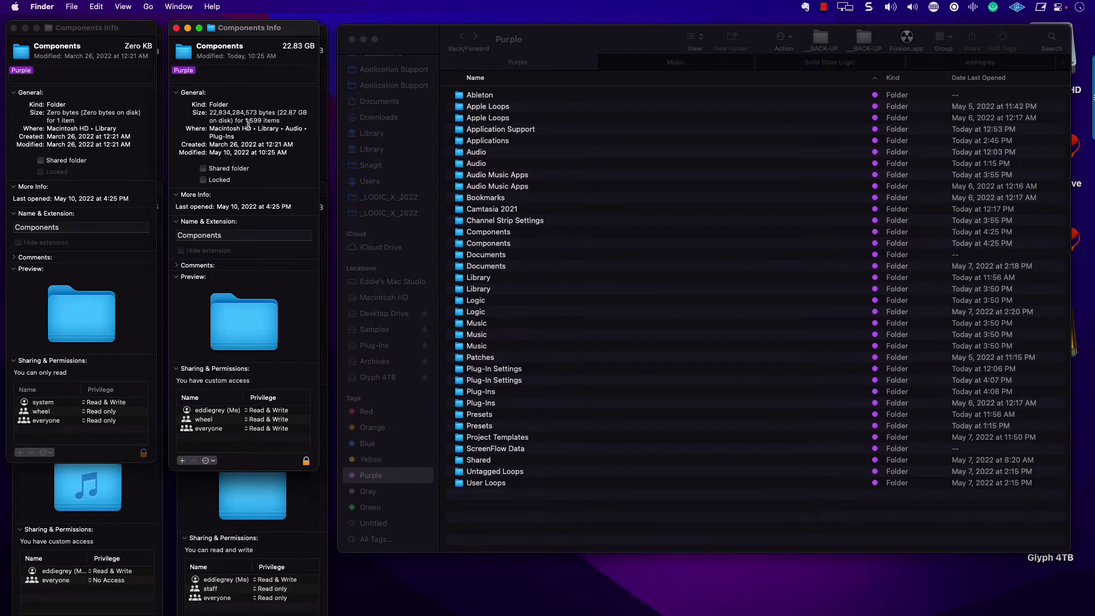
Close the two Components Info windows with Command-W
key(super+w)
key(super+w)
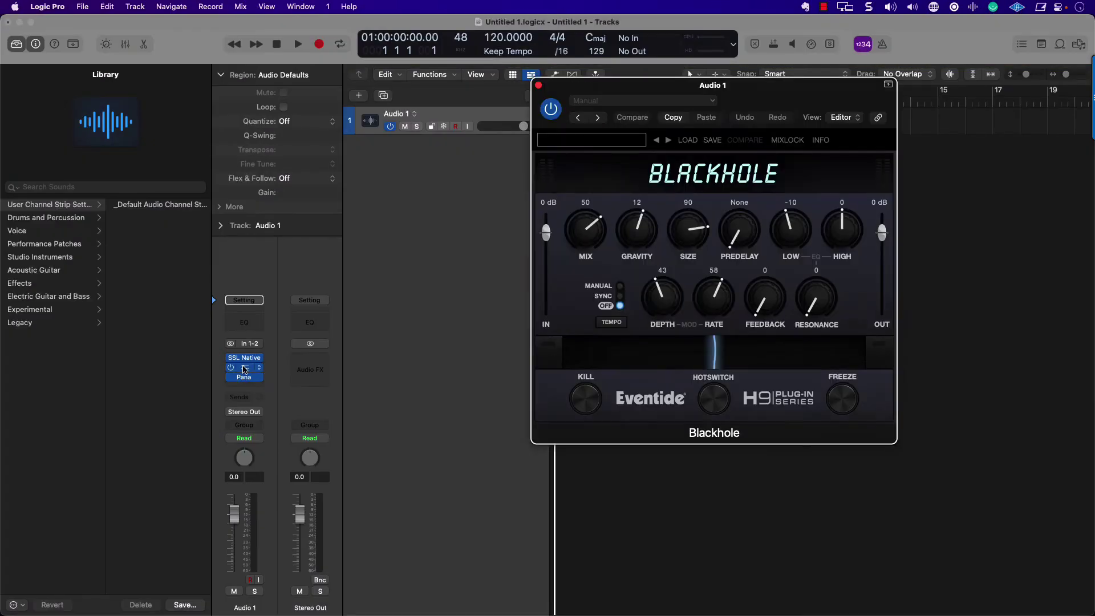
Open the preset settings menu of the Blackhole plug-in on Audio 1
click(492, 168)
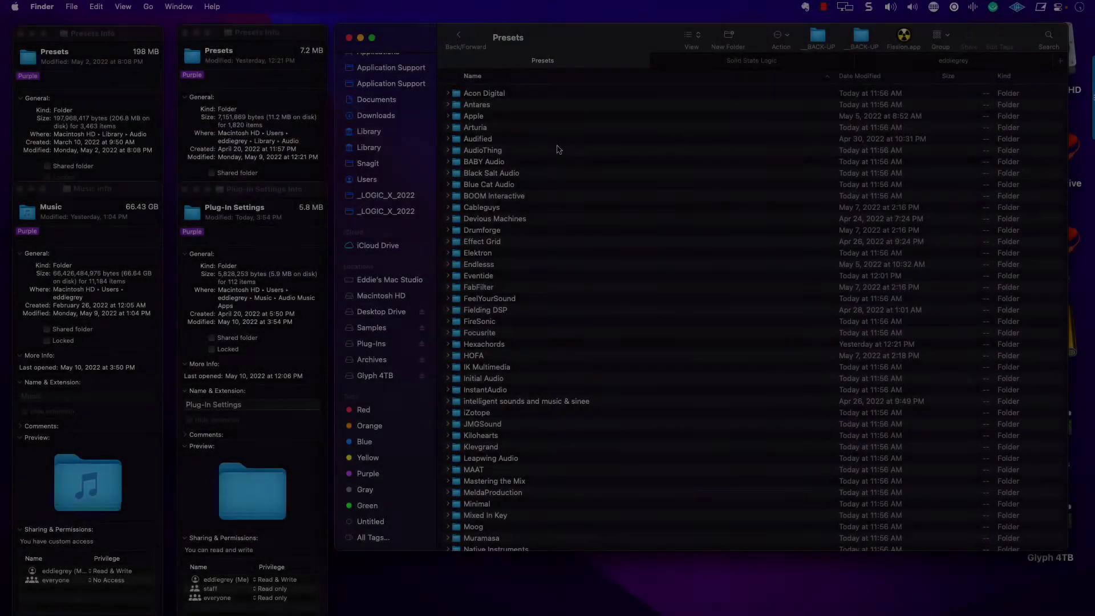
Open the Eventide folder in Presets and select its Blackhole subfolder
scroll(507, 239, down, 1)
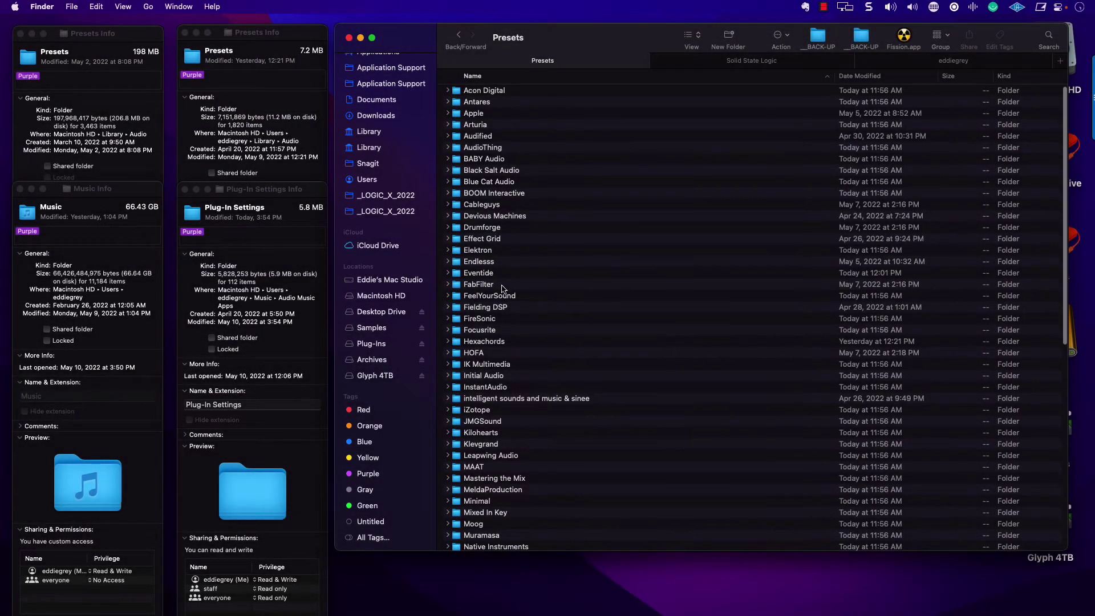
double_click(489, 273)
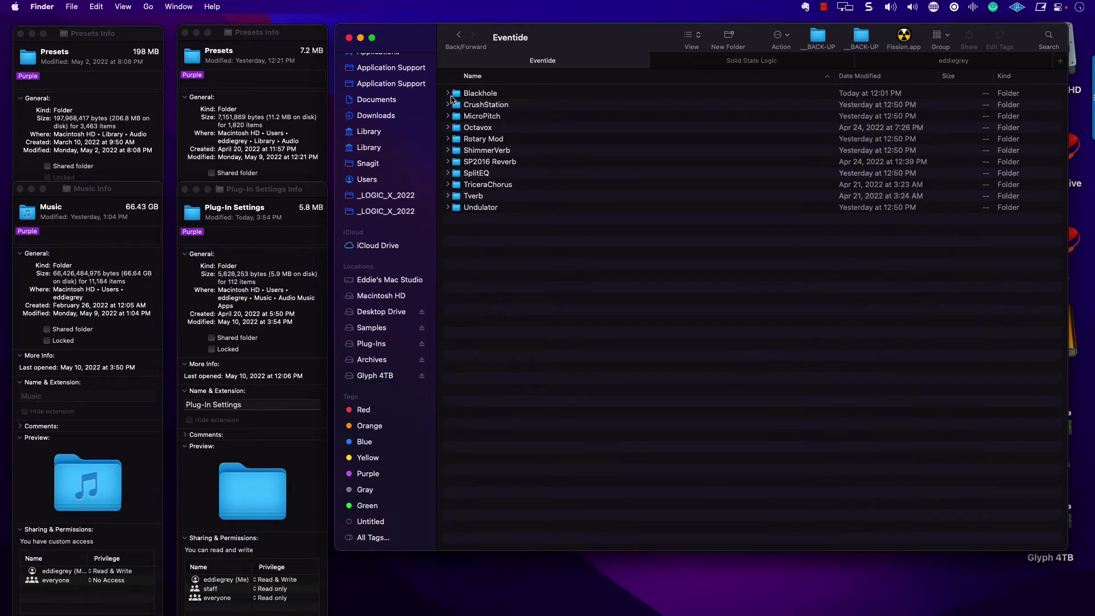
click(451, 96)
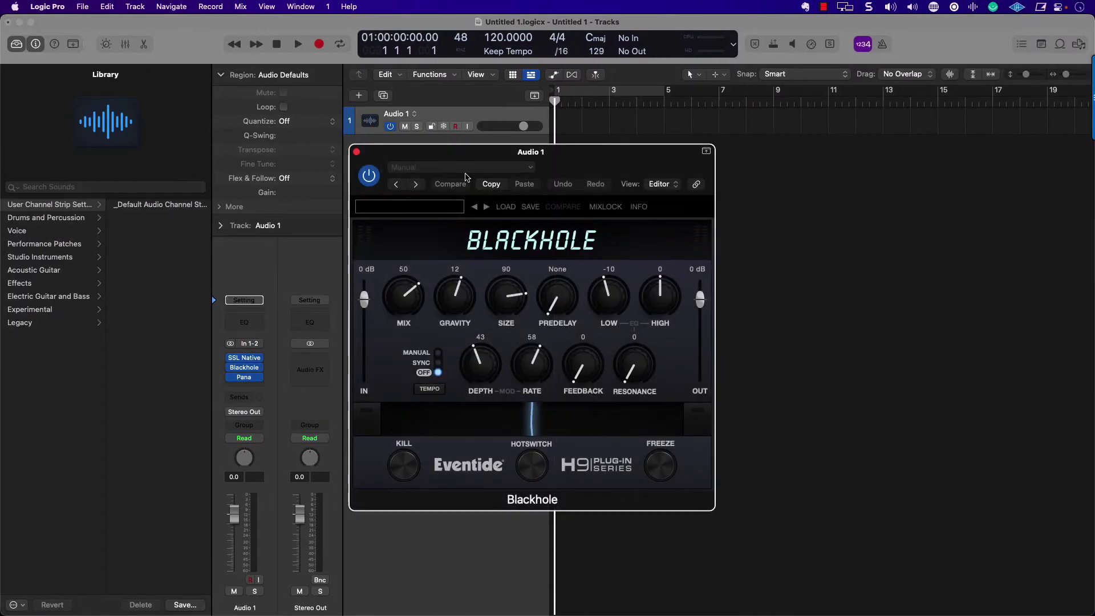
Save the Blackhole setting as preset TEST, then find TEST.aupreset in Finder's Blackhole folder
click(465, 168)
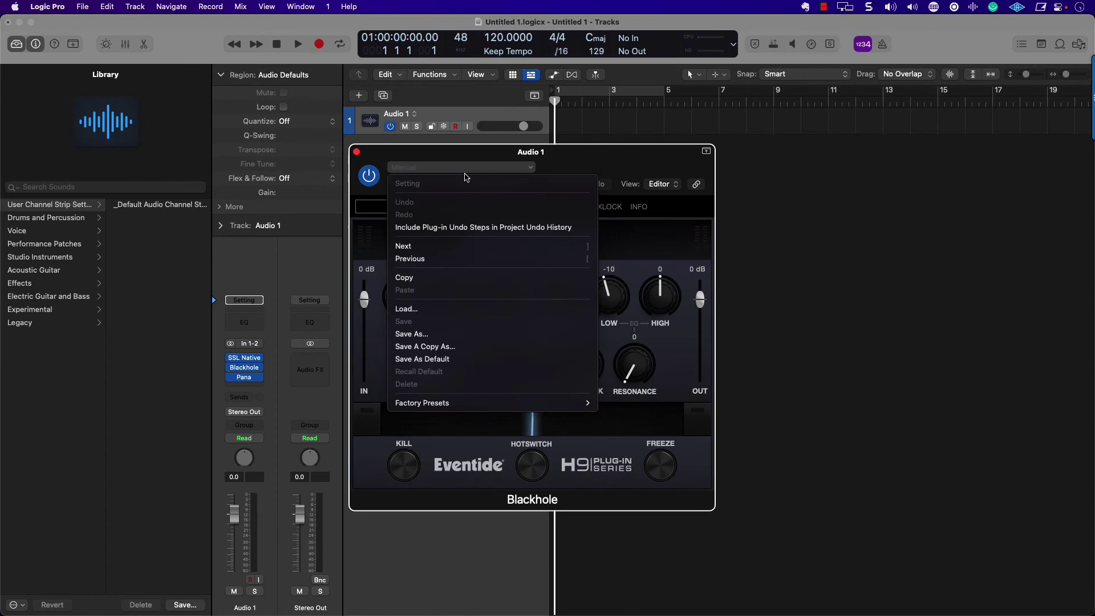
click(450, 337)
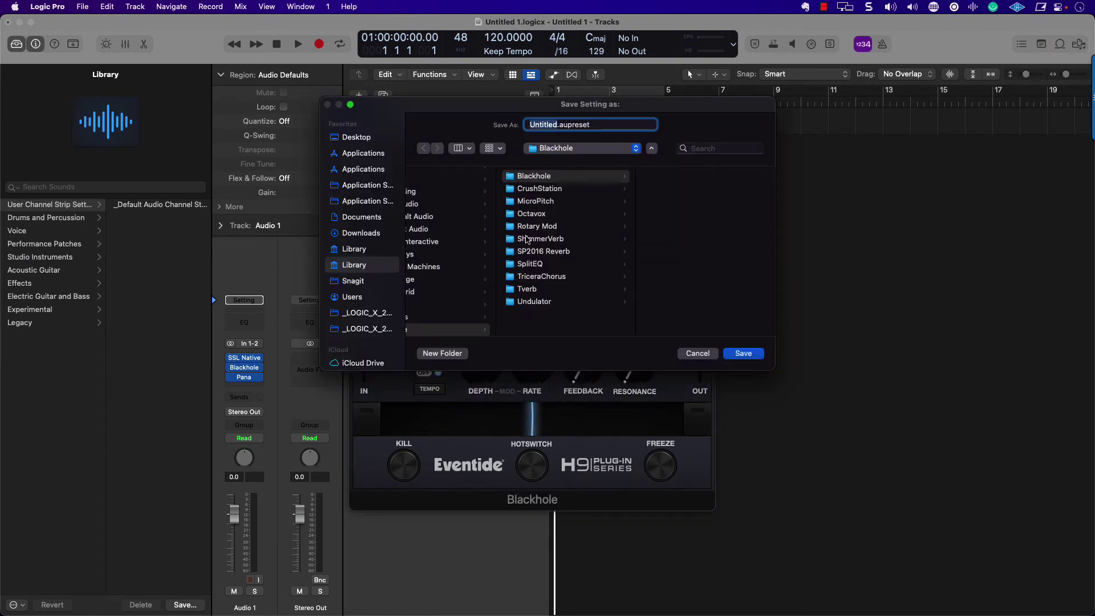
scroll(528, 239, left, 5)
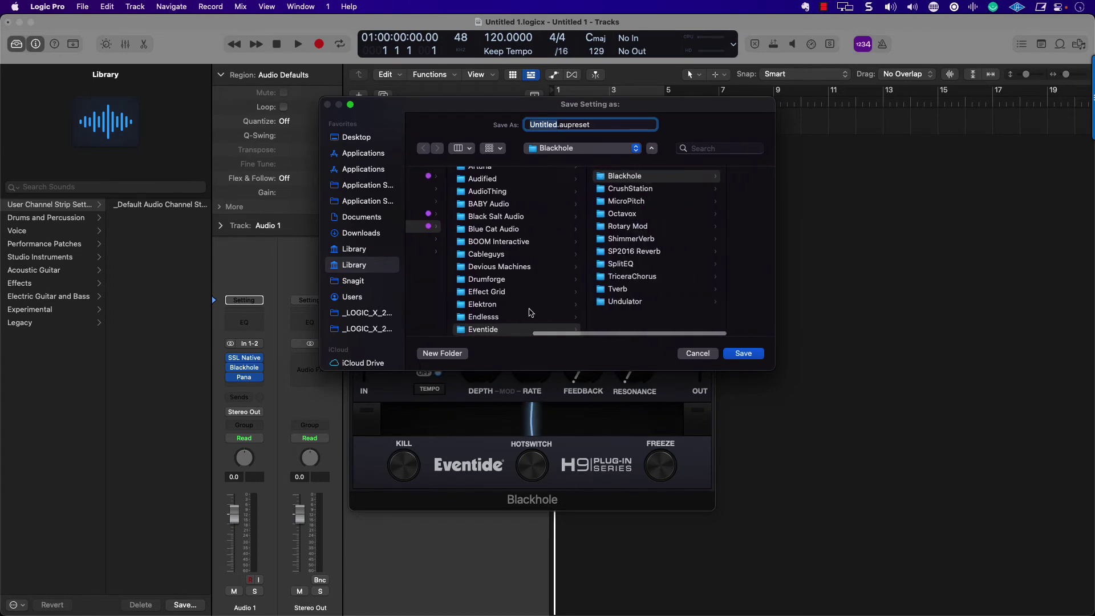
text(T)
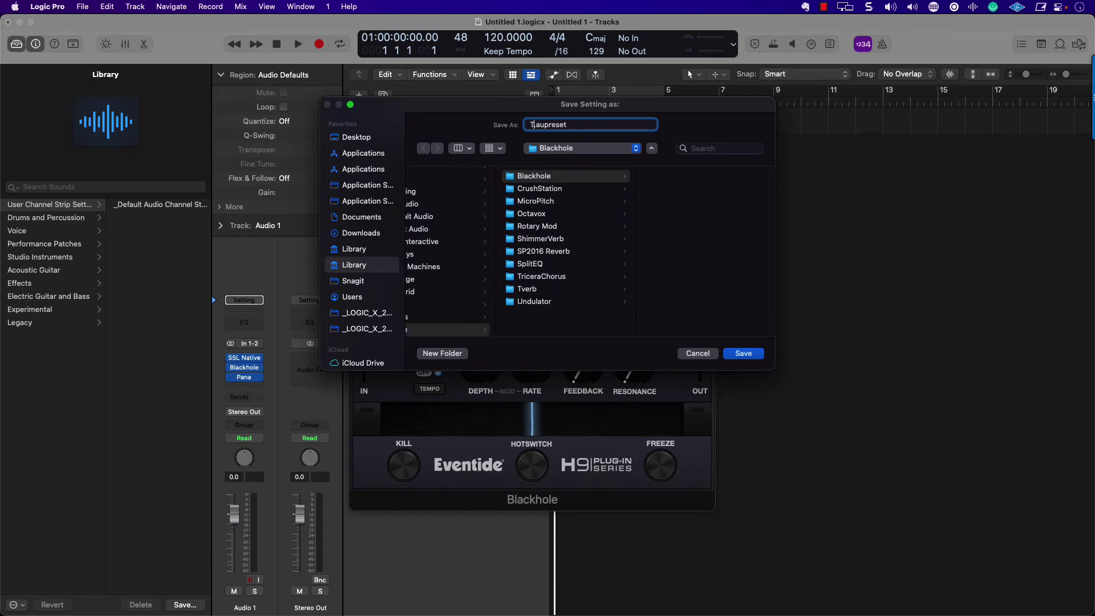
text(EST)
key(Return)
key(ctrl+Left)
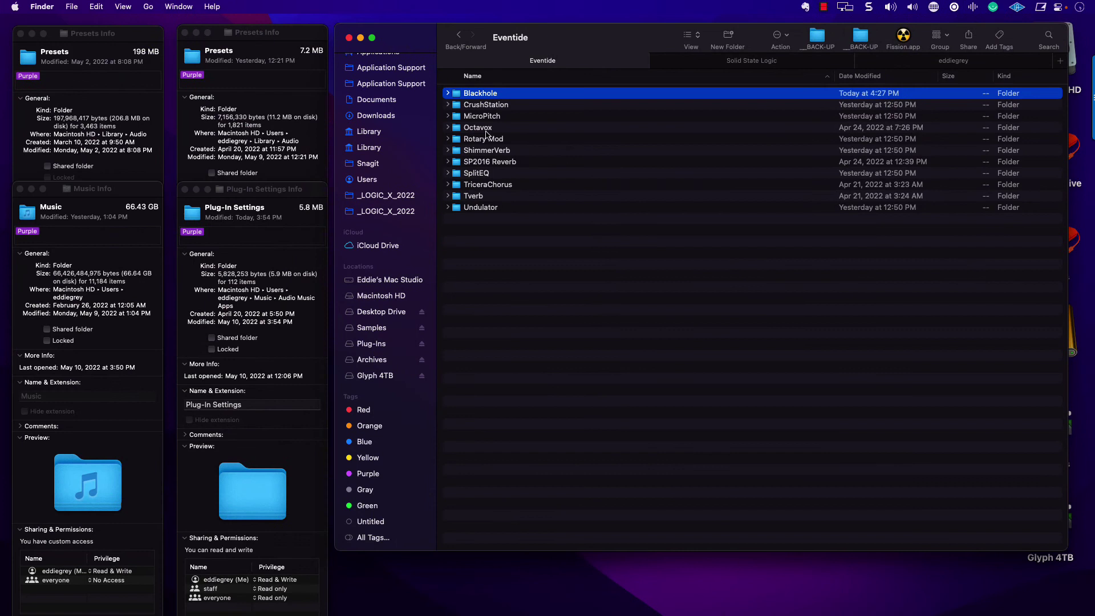
click(448, 94)
click(485, 107)
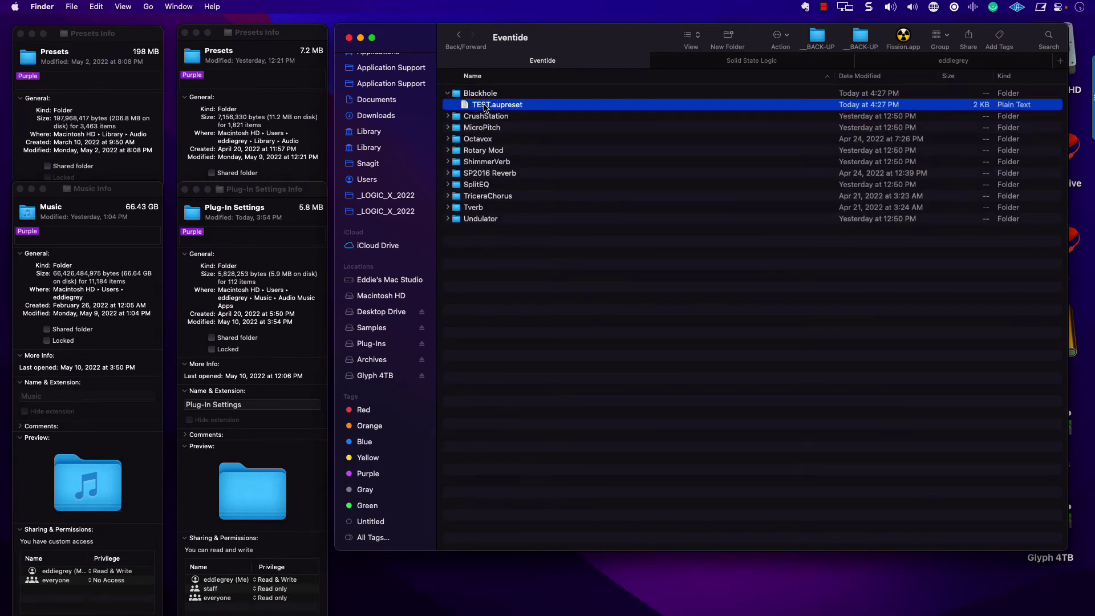
Load the TEST preset on the Blackhole plug-in in Logic Pro
key(ctrl+Right)
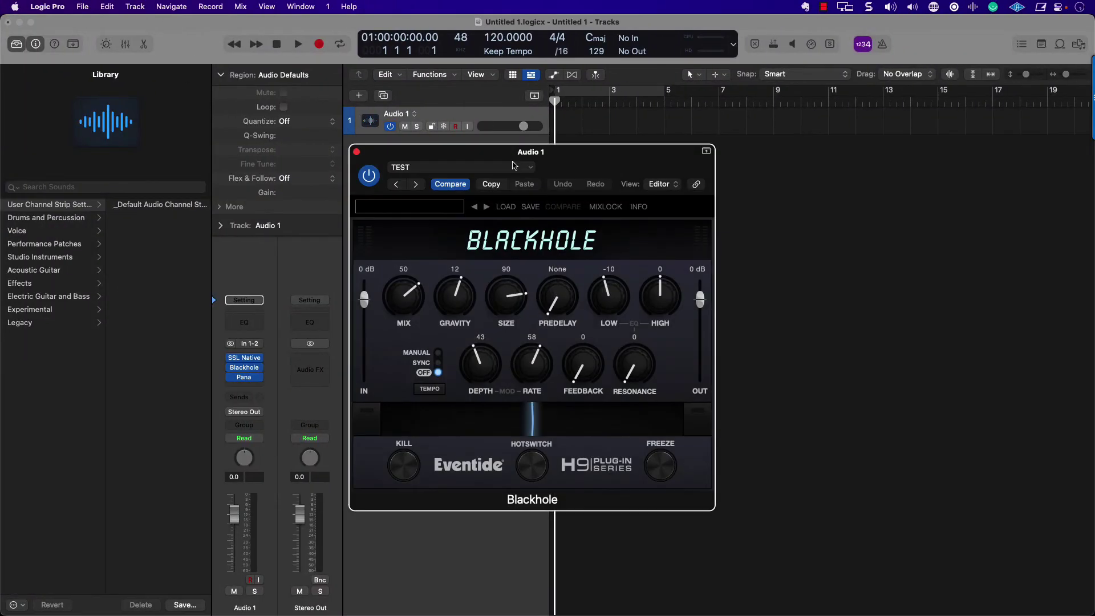
click(512, 167)
click(448, 404)
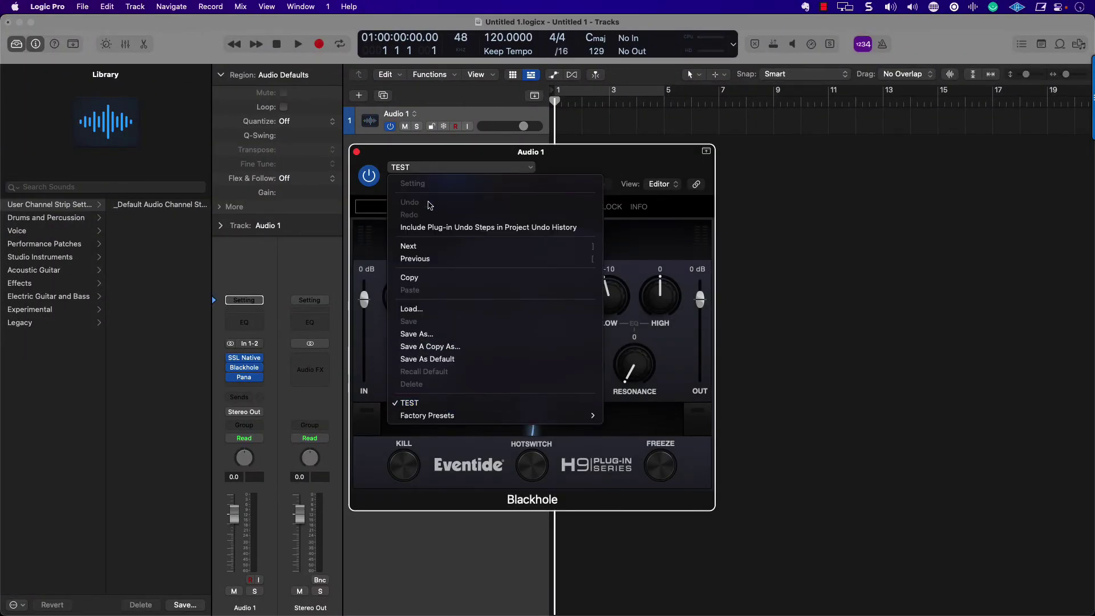
Move TEST.aupreset to the Trash in Finder and return to Logic Pro
key(ctrl+Left)
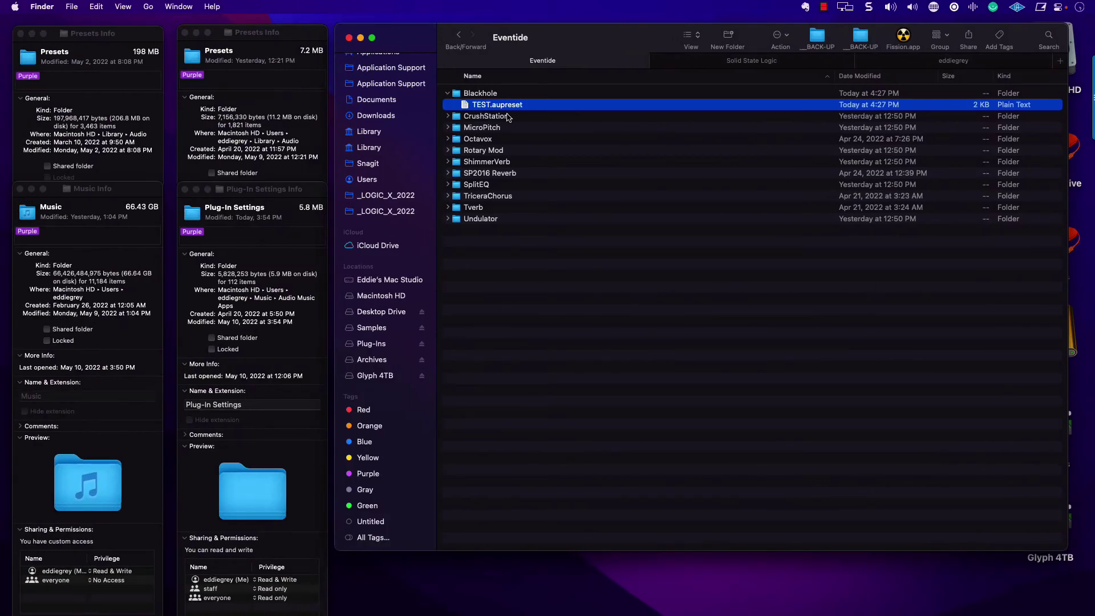
key(super+BackSpace)
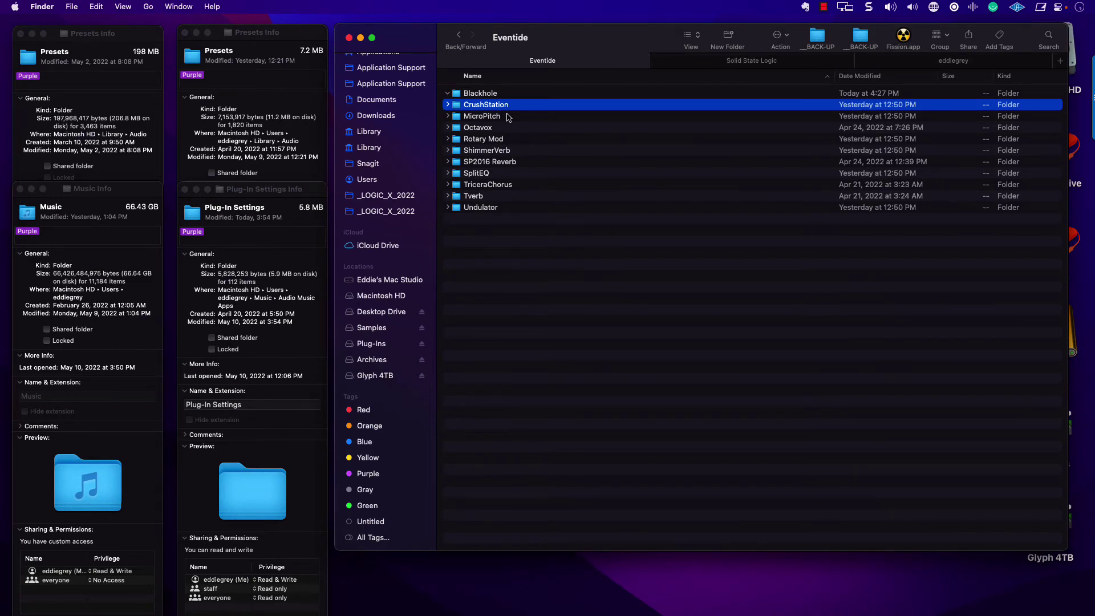
key(ctrl+Right)
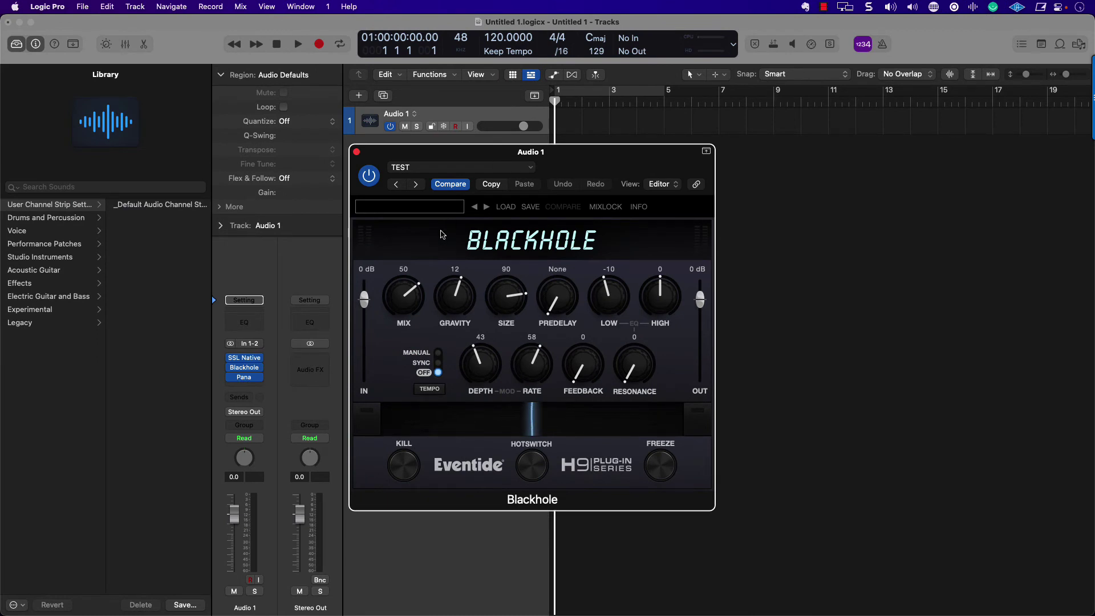
Look through the Blackhole plug-in's own preset list and load dialog, then cancel loading
click(429, 211)
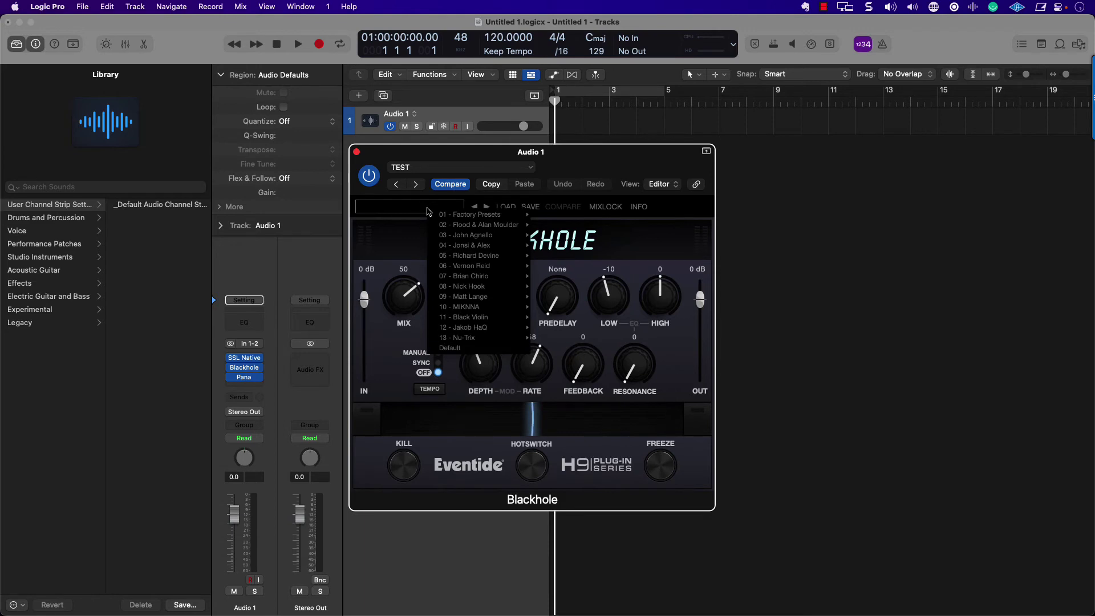
mouse_move(468, 327)
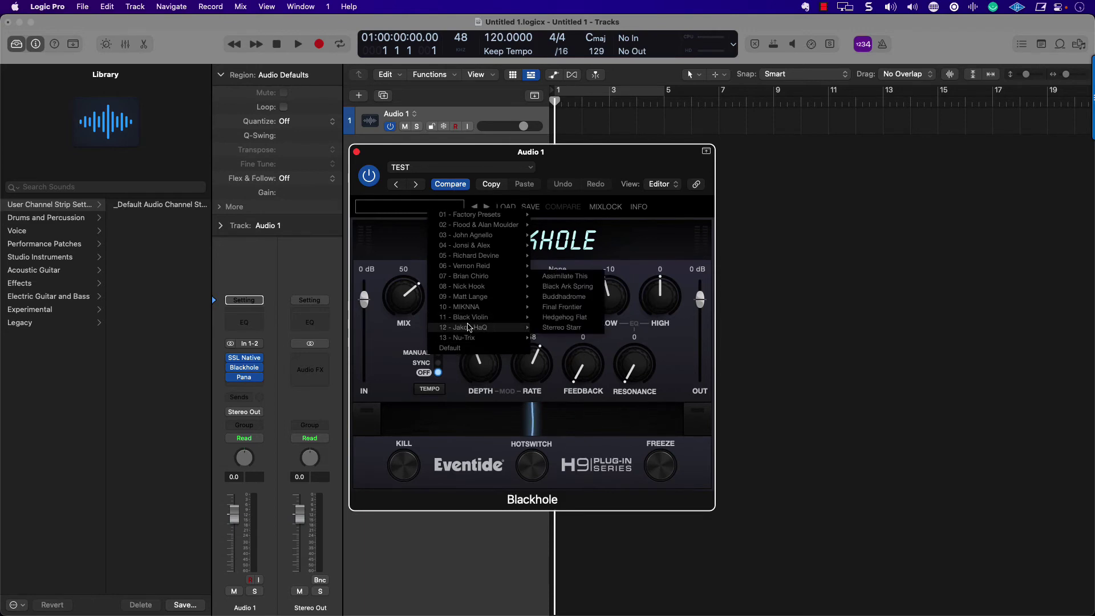
click(507, 208)
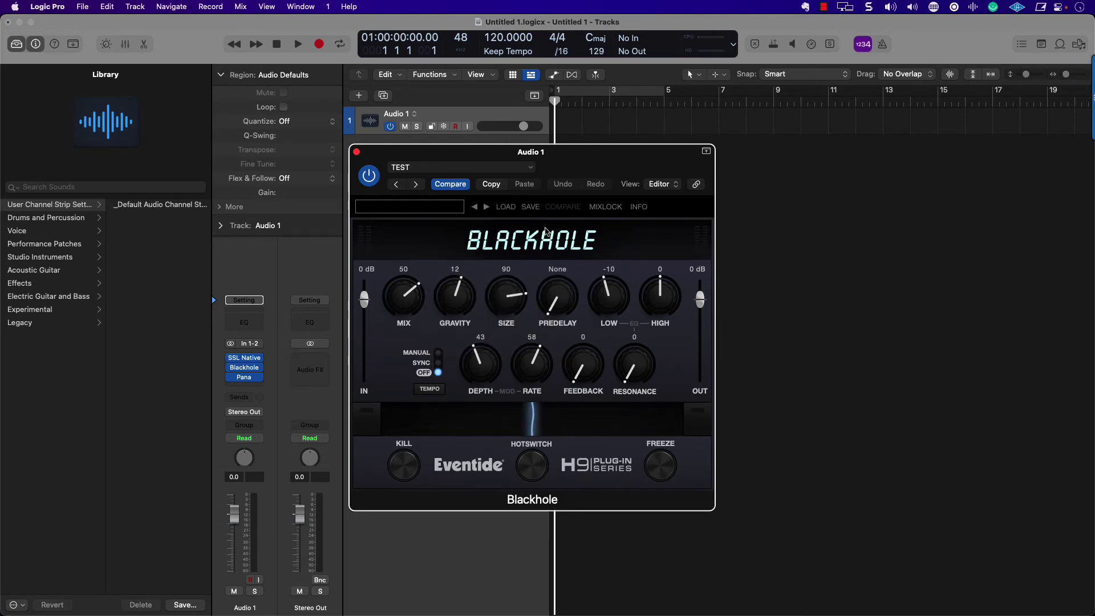
click(510, 208)
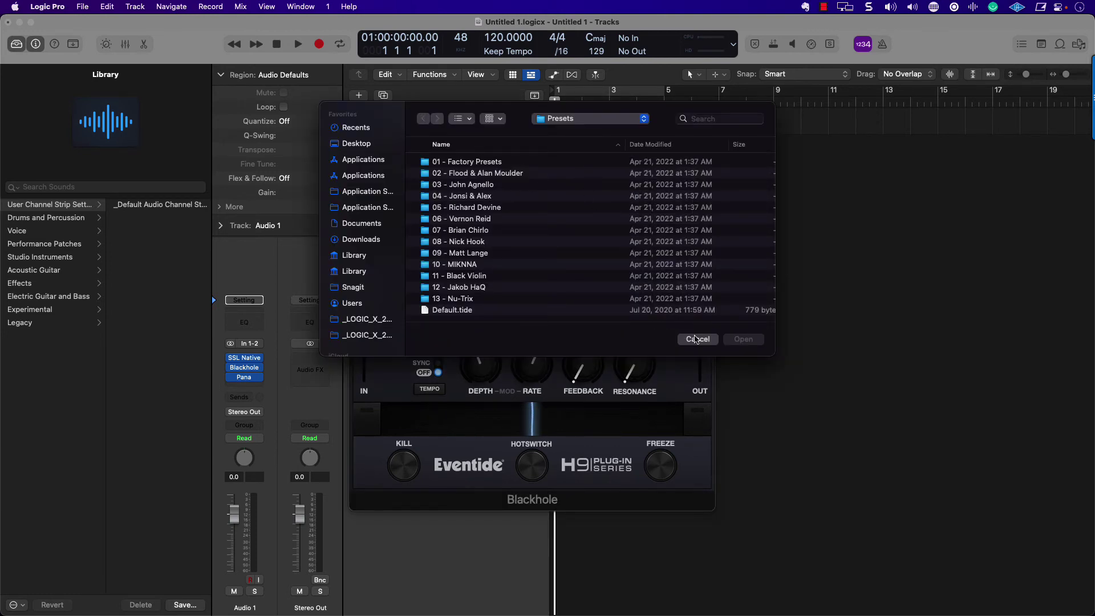
click(695, 340)
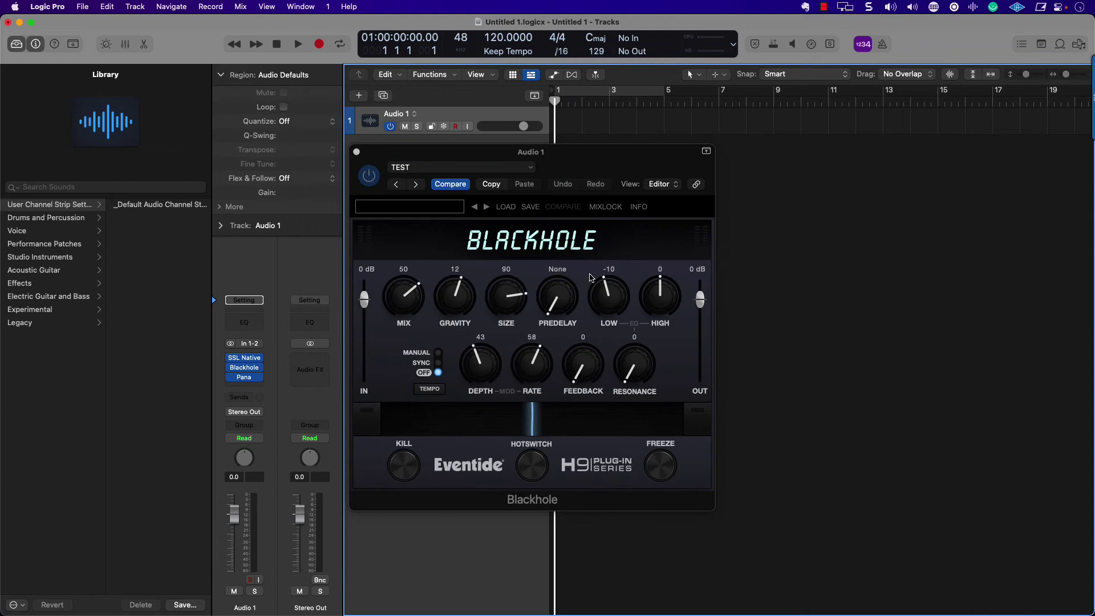
Save the current Blackhole settings as TEST in the 01 - Factory Presets folder
click(532, 212)
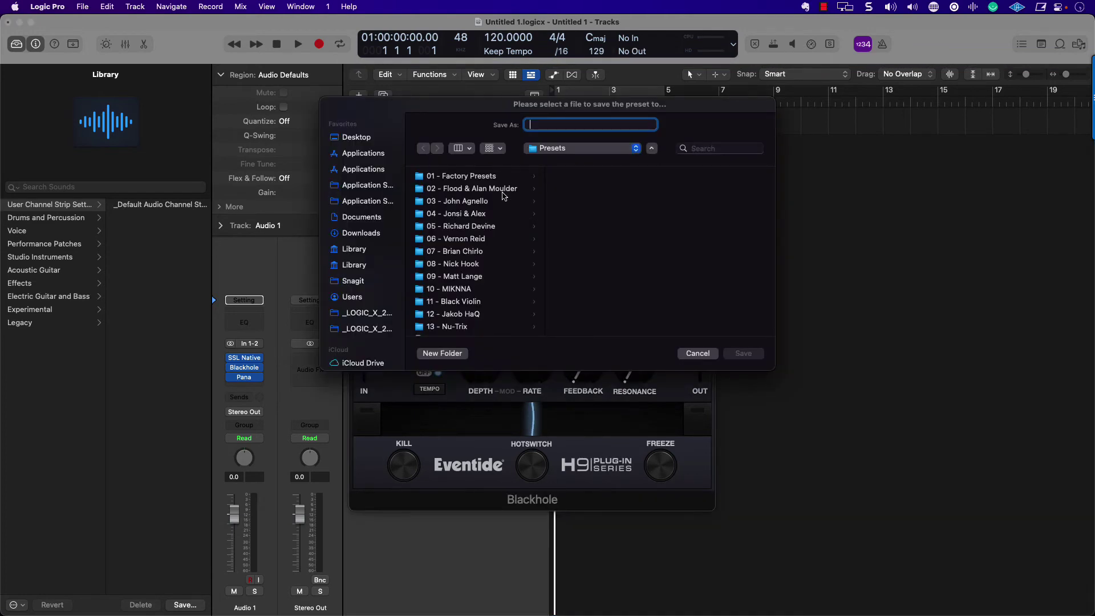
click(501, 193)
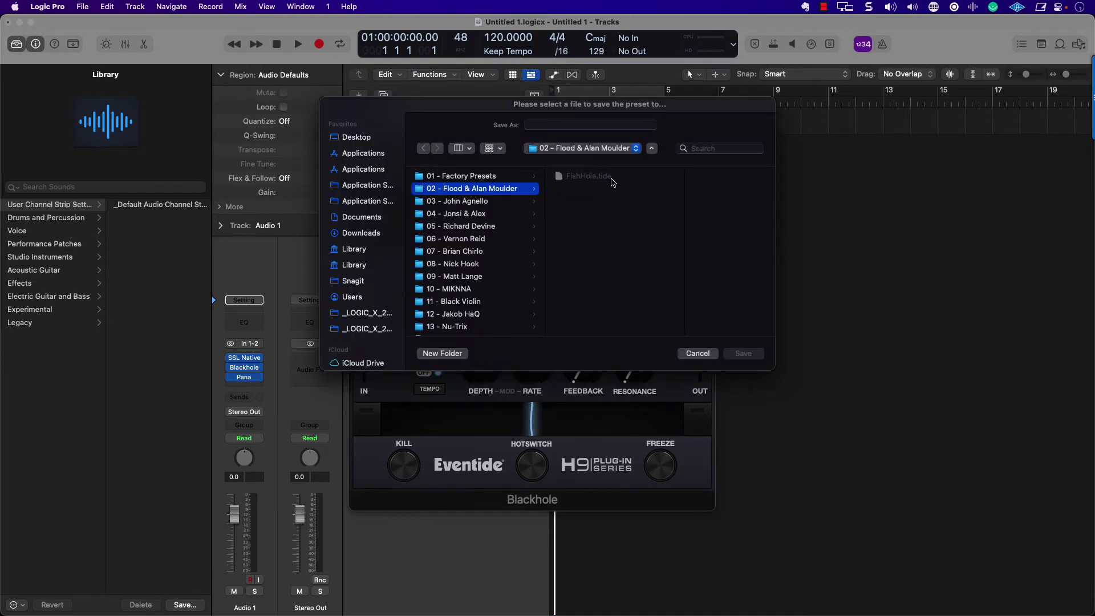
click(572, 127)
text(TEST)
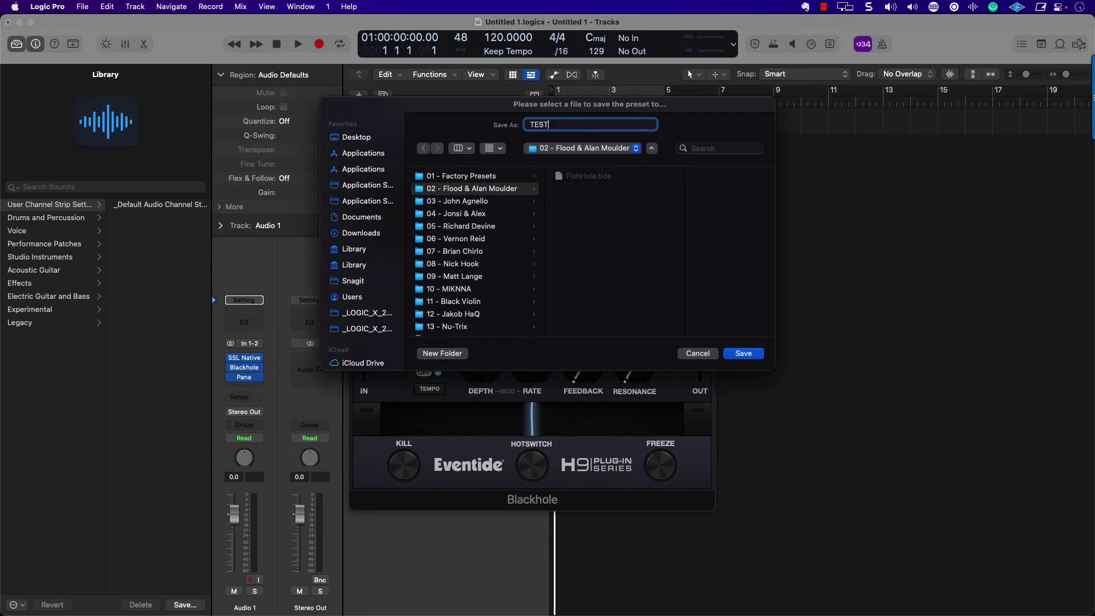
click(477, 177)
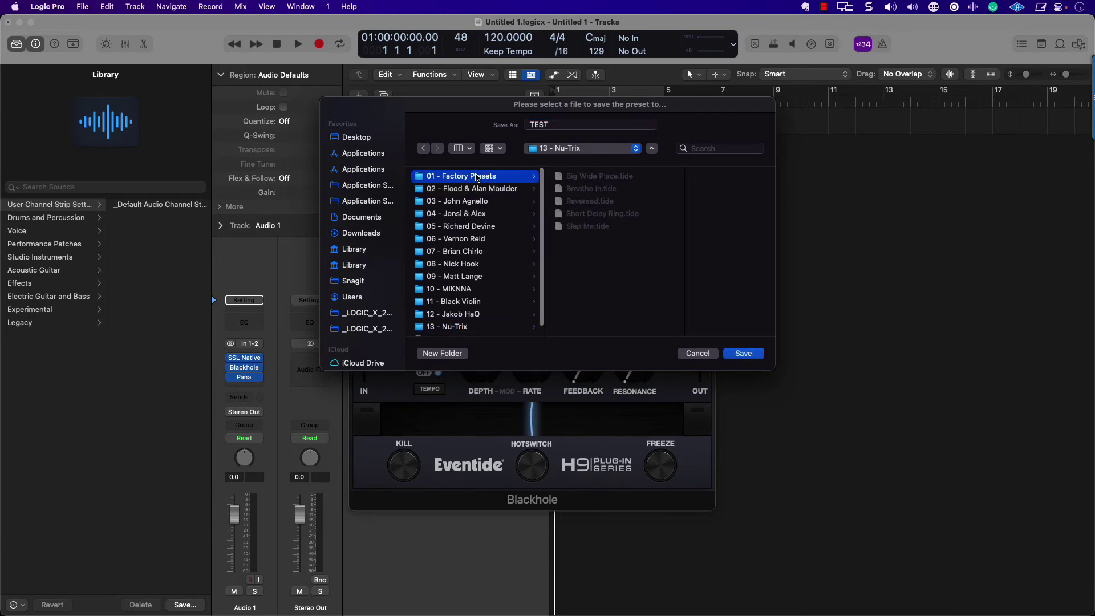
key(Return)
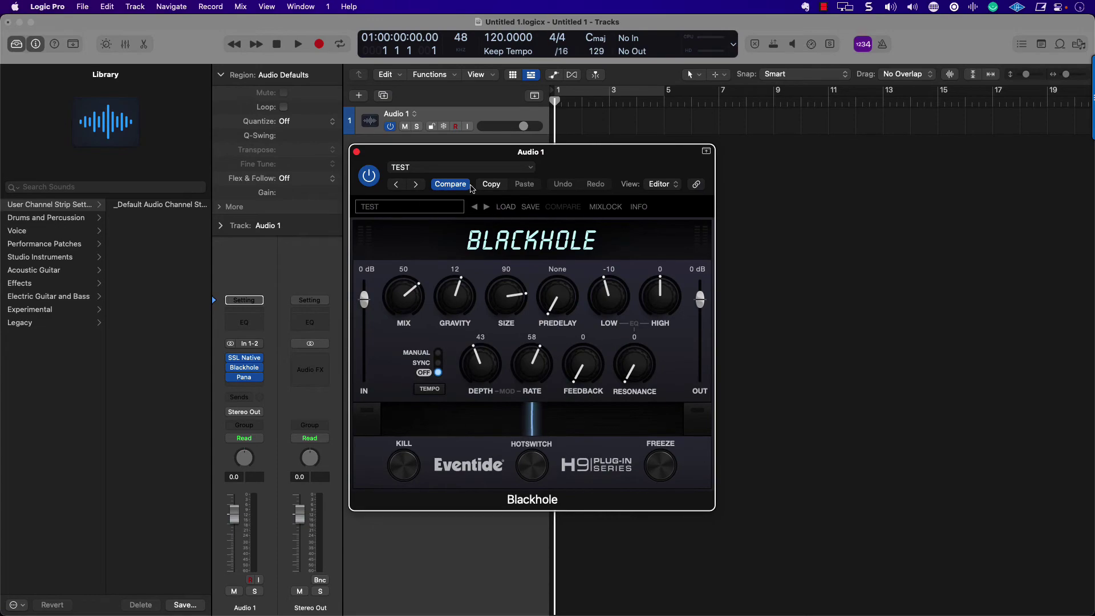
Check the parent folders of the Presets location in the plug-in's load dialog
click(499, 208)
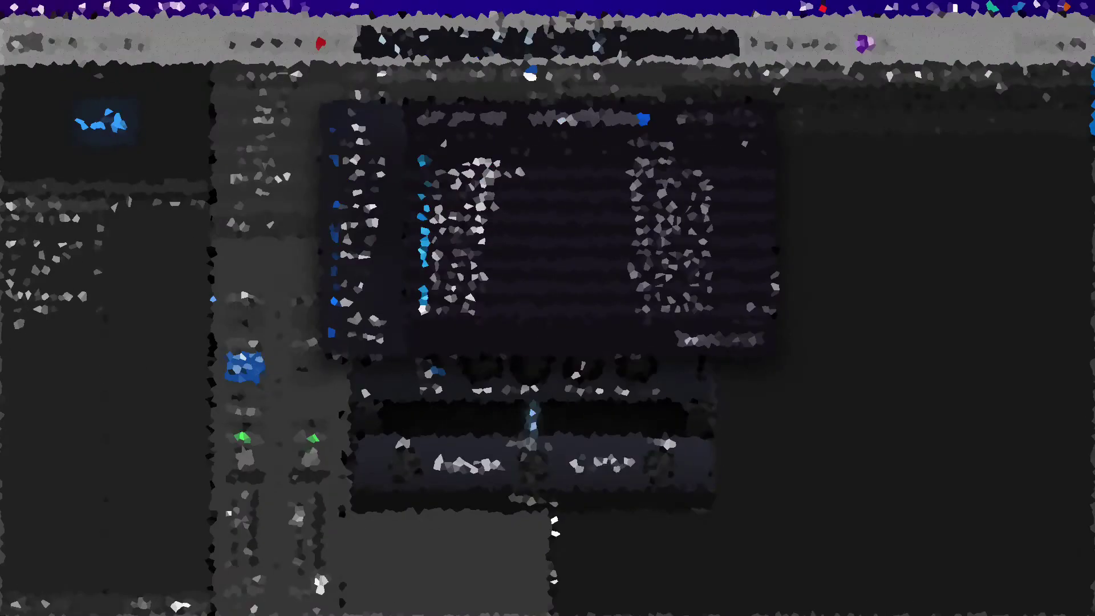
click(595, 119)
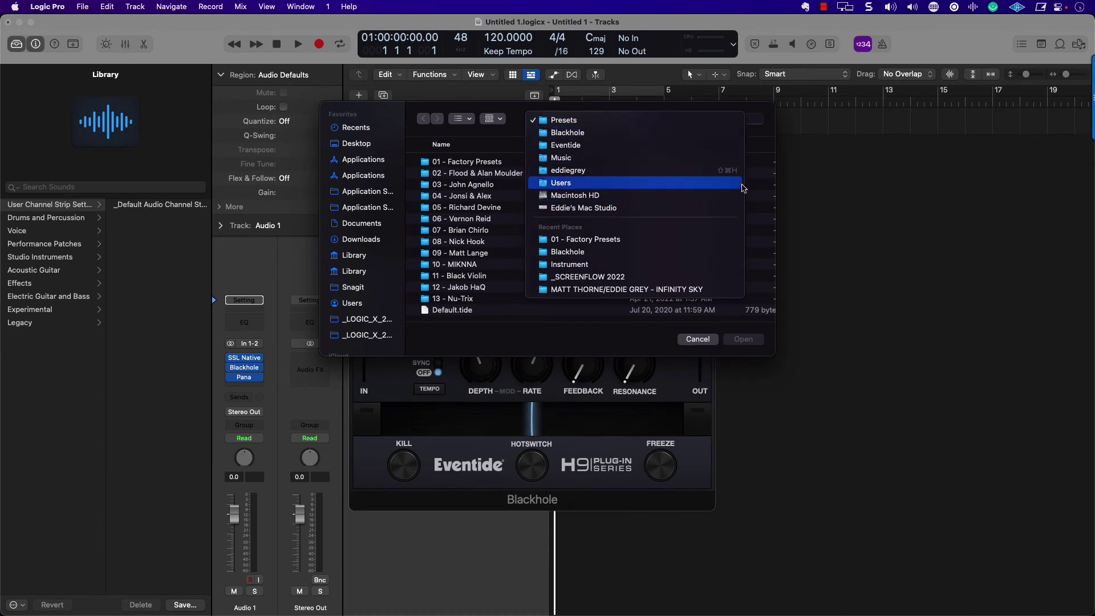
click(766, 193)
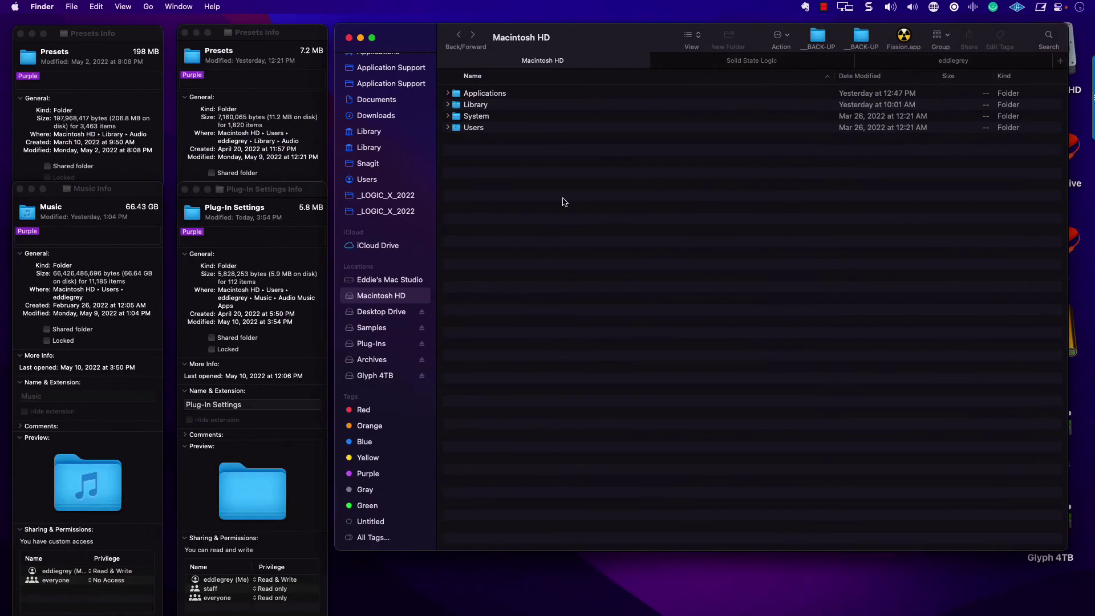
In Finder, go to Users › home › Music and expand Eventide down to 01 - Factory Presets
double_click(494, 129)
click(485, 94)
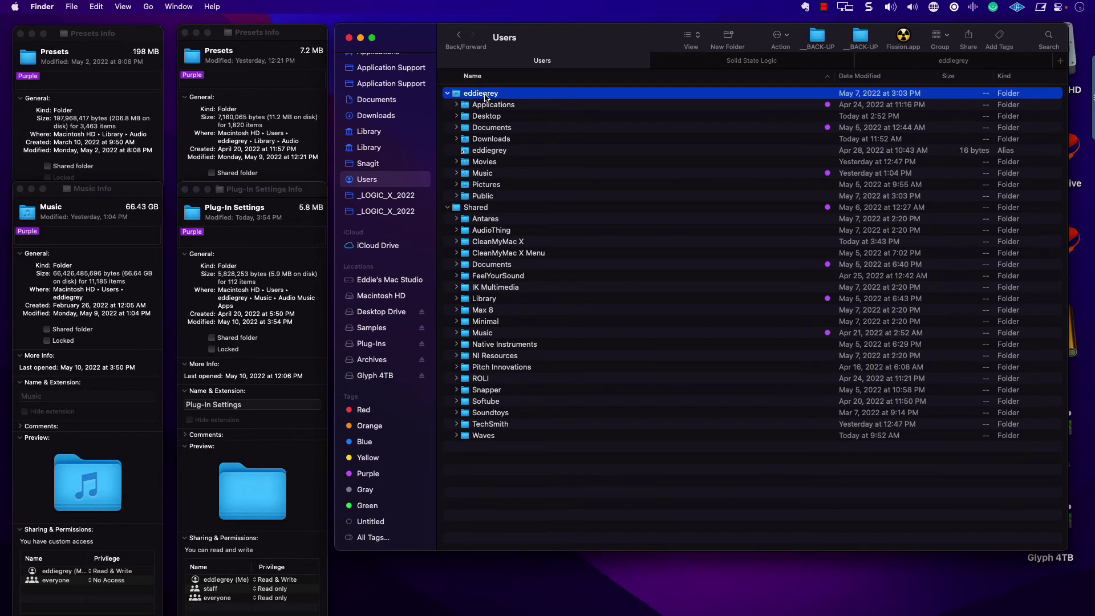
double_click(483, 174)
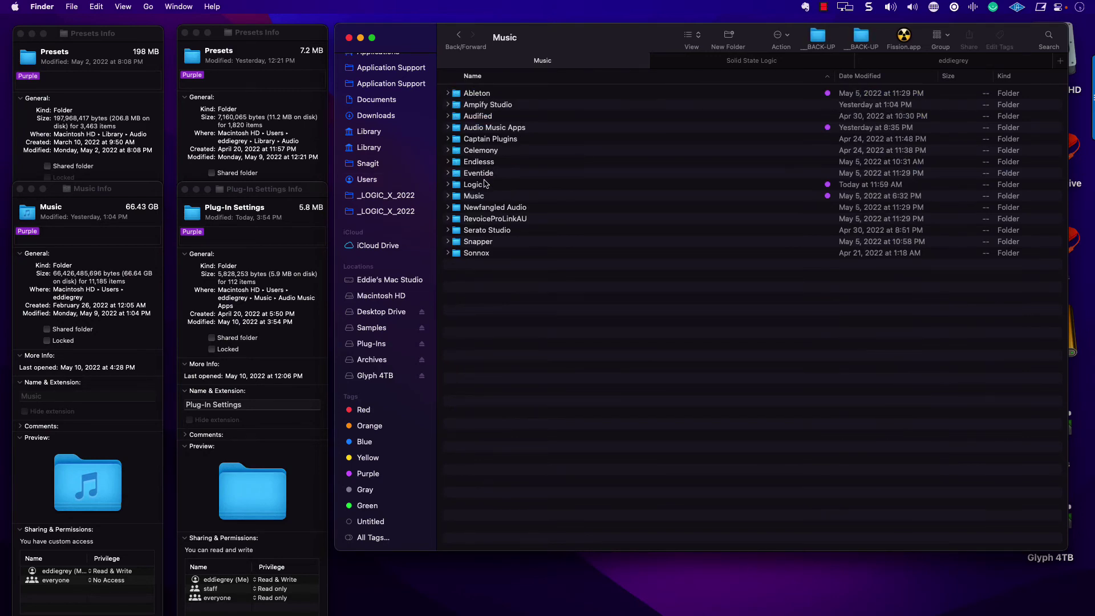
click(481, 174)
click(448, 173)
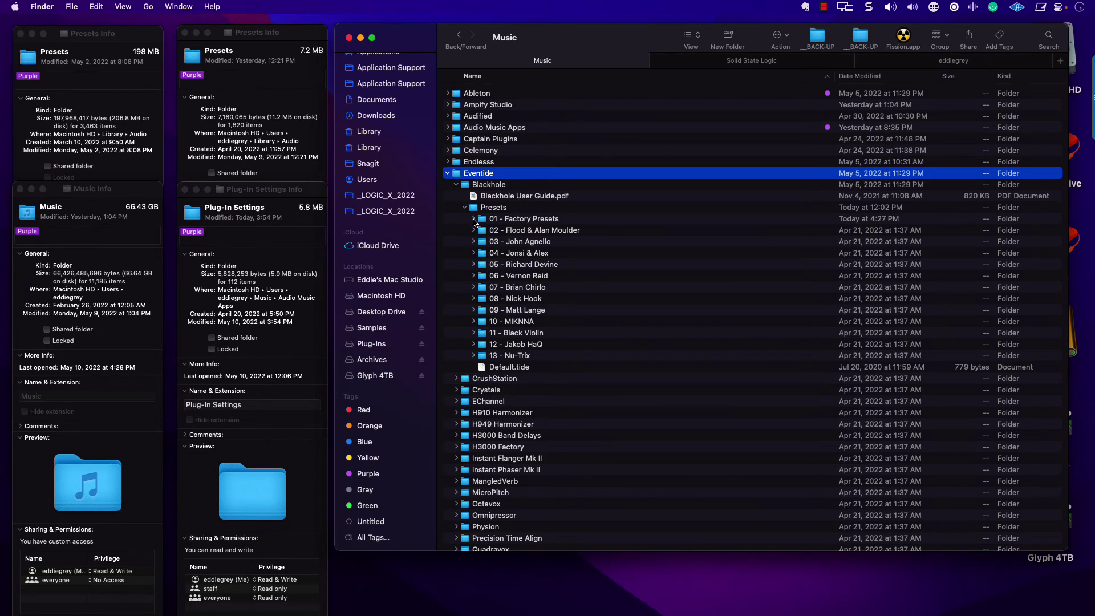
click(474, 221)
Trash TEST.tide and collapse the Blackhole and Eventide folders
click(509, 356)
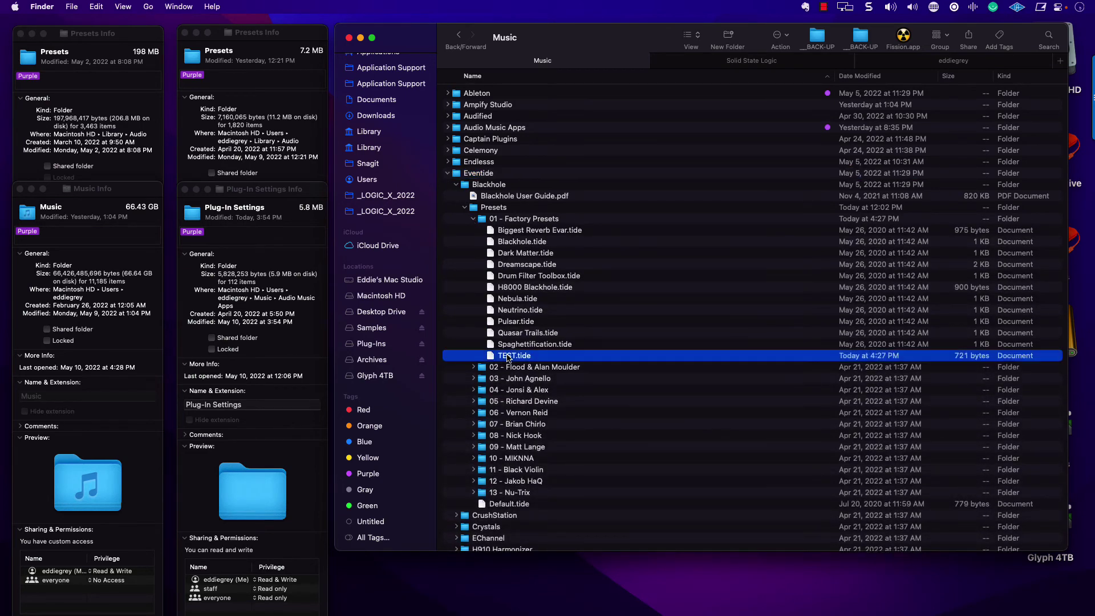
key(super+BackSpace)
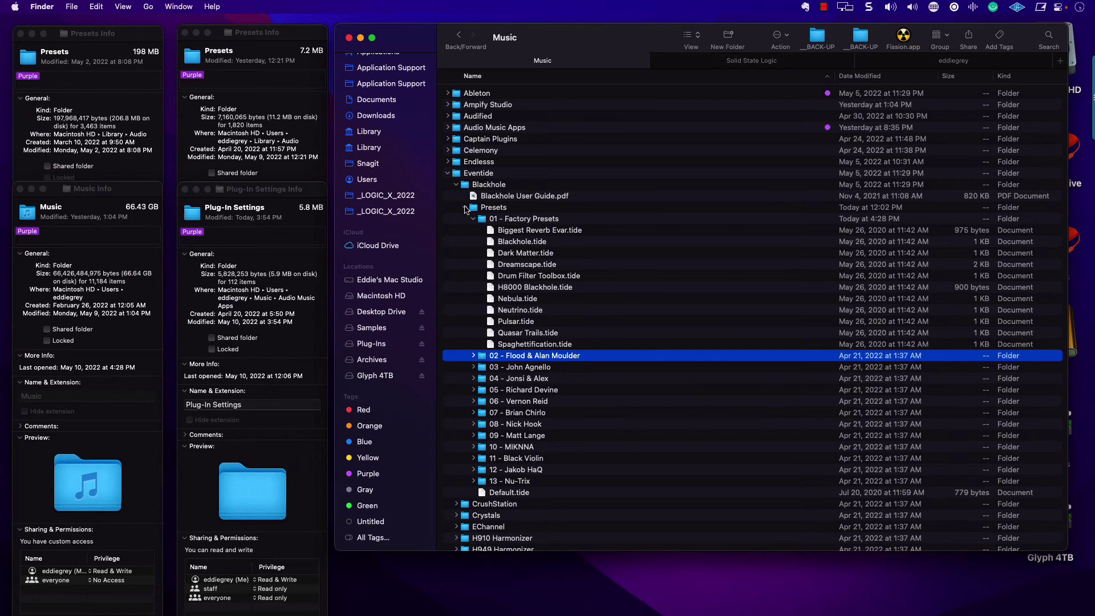
click(455, 184)
click(448, 173)
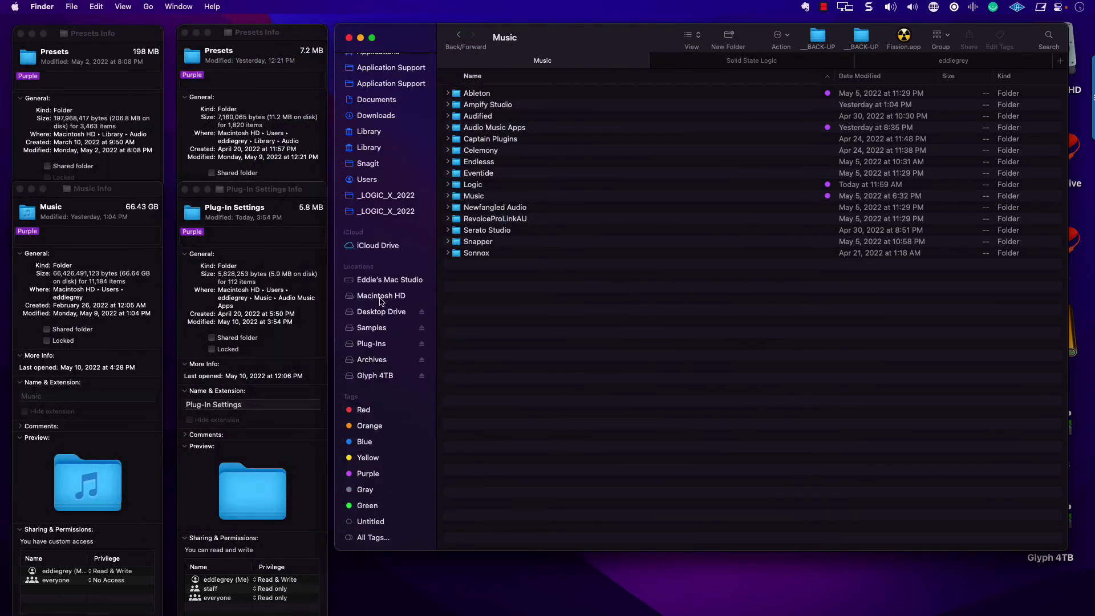
Open Macintosh HD › Library › Audio and expand its Presets folder
click(381, 296)
double_click(476, 105)
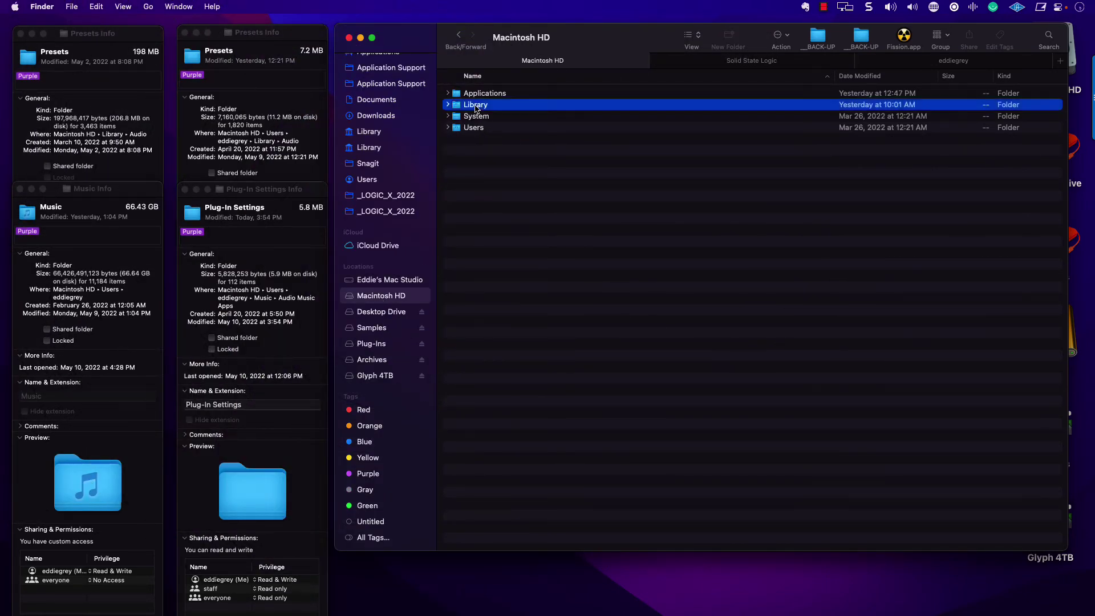
double_click(476, 131)
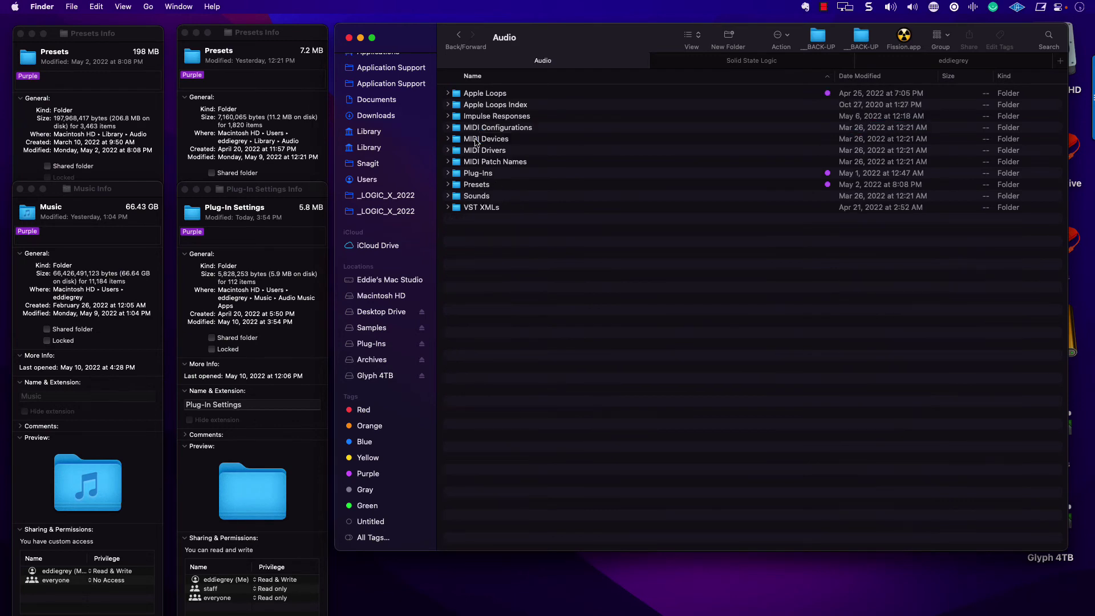
click(479, 184)
key(Right)
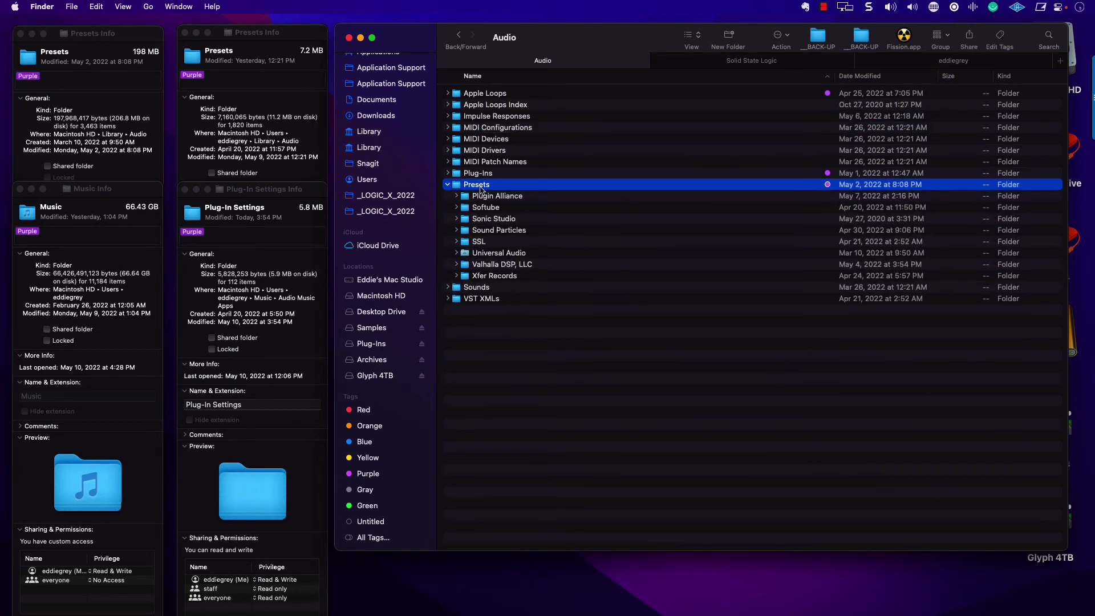
Step down past Softube and Sonic Studio to SSL and expand it with all subfolders
key(Down)
key(Down)
key(Right)
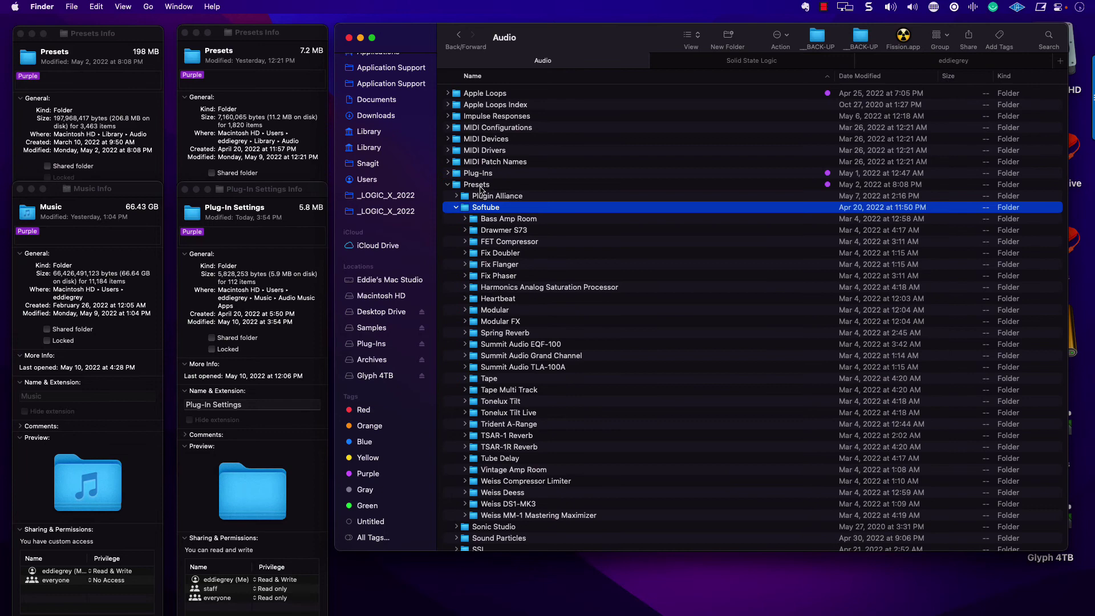
key(Left)
key(Down)
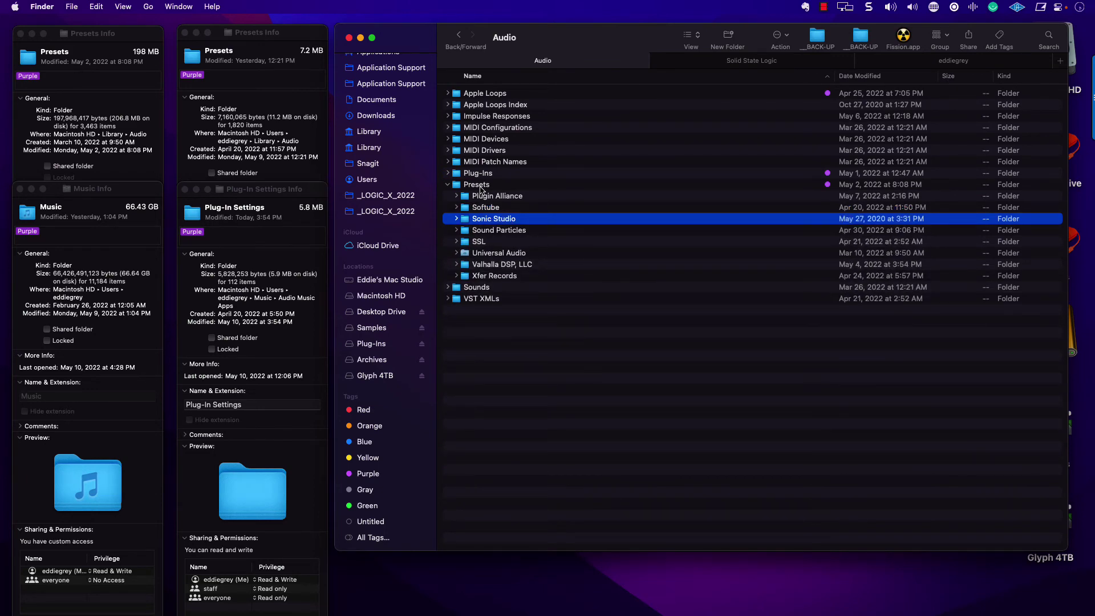
key(Down)
key(Right)
key(Left)
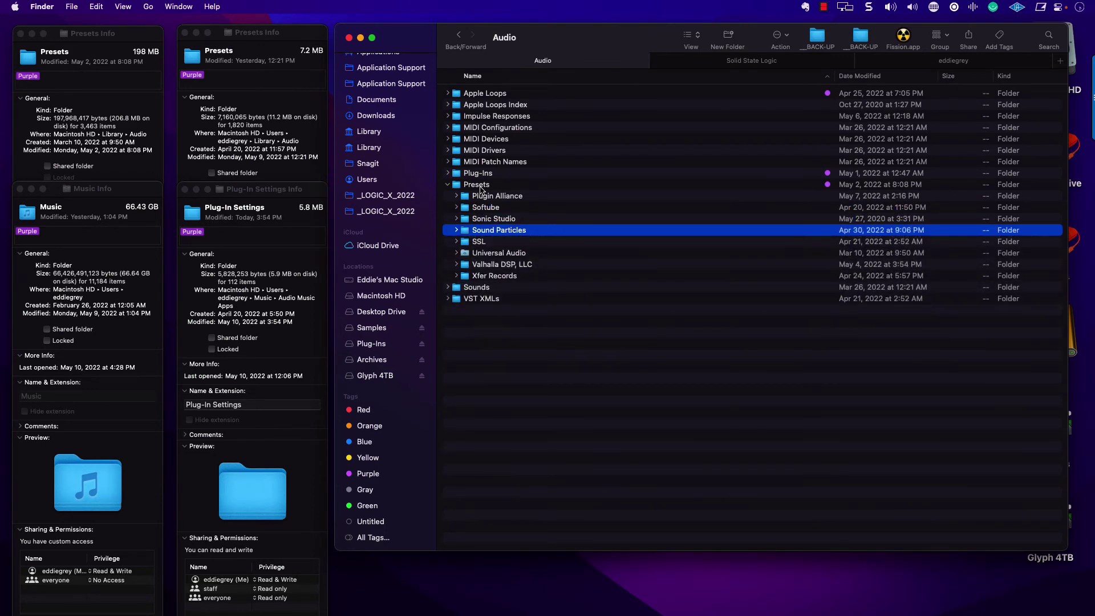
key(Down)
key(Right)
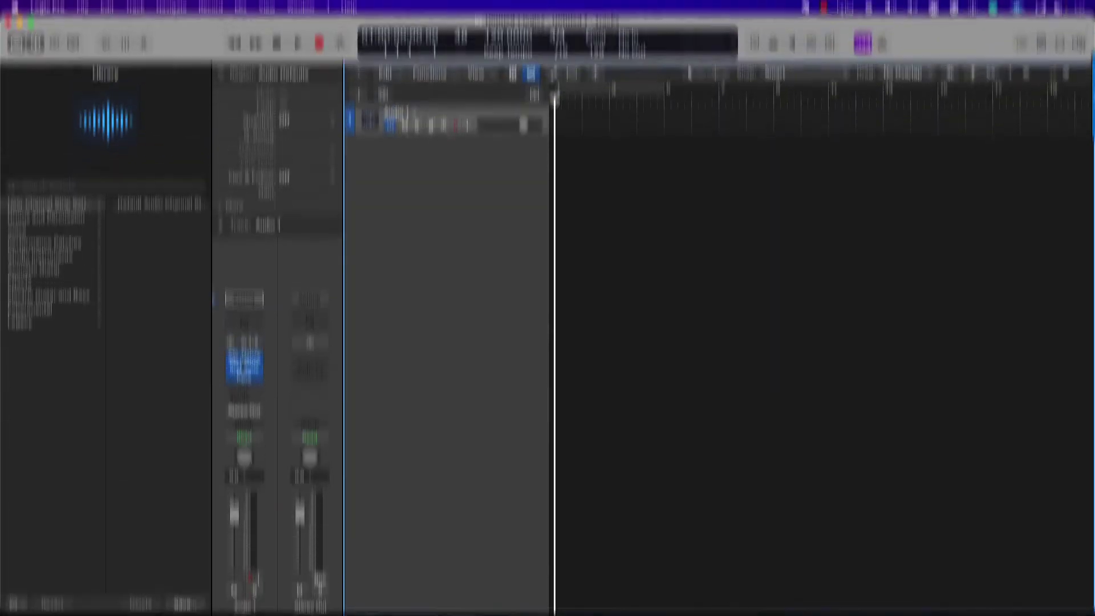
Open the SSL Native Drumstrip and save its settings as preset 'TEST' in the Drumstrip folder
click(245, 358)
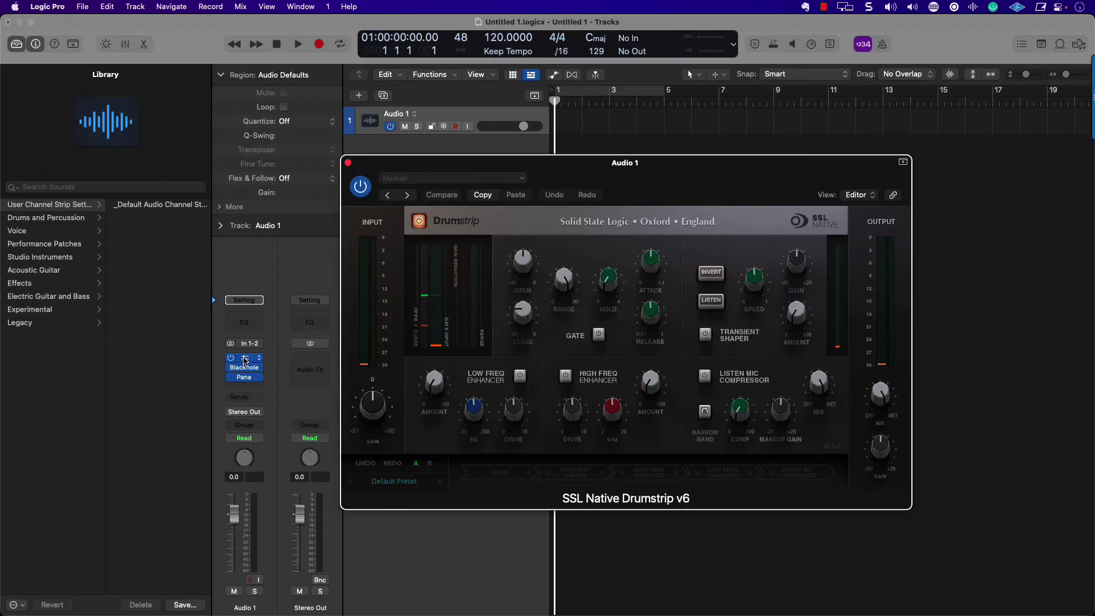
click(409, 178)
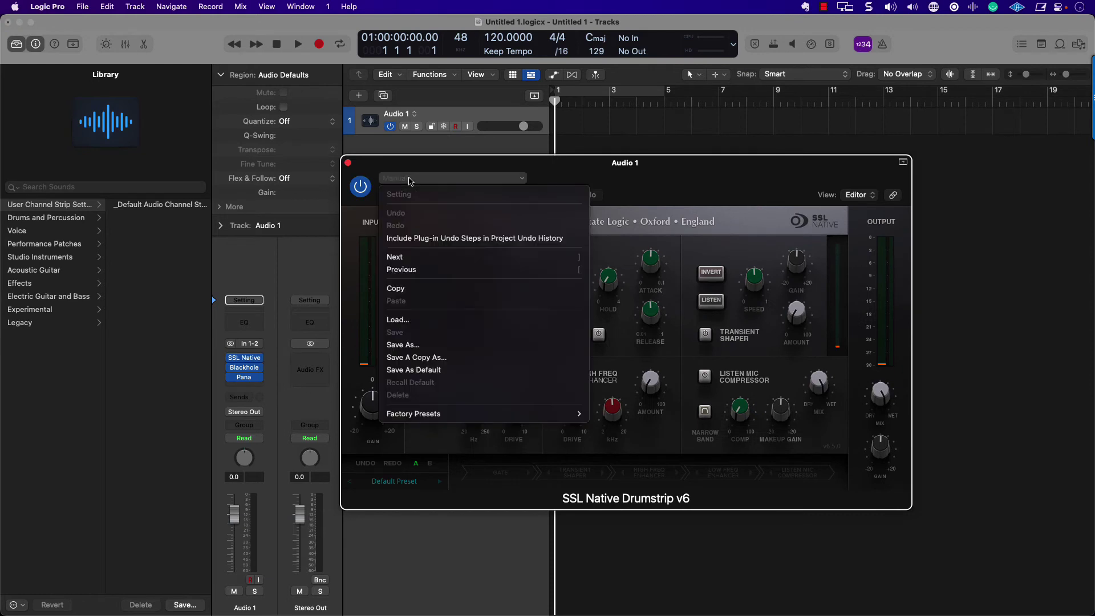
click(640, 176)
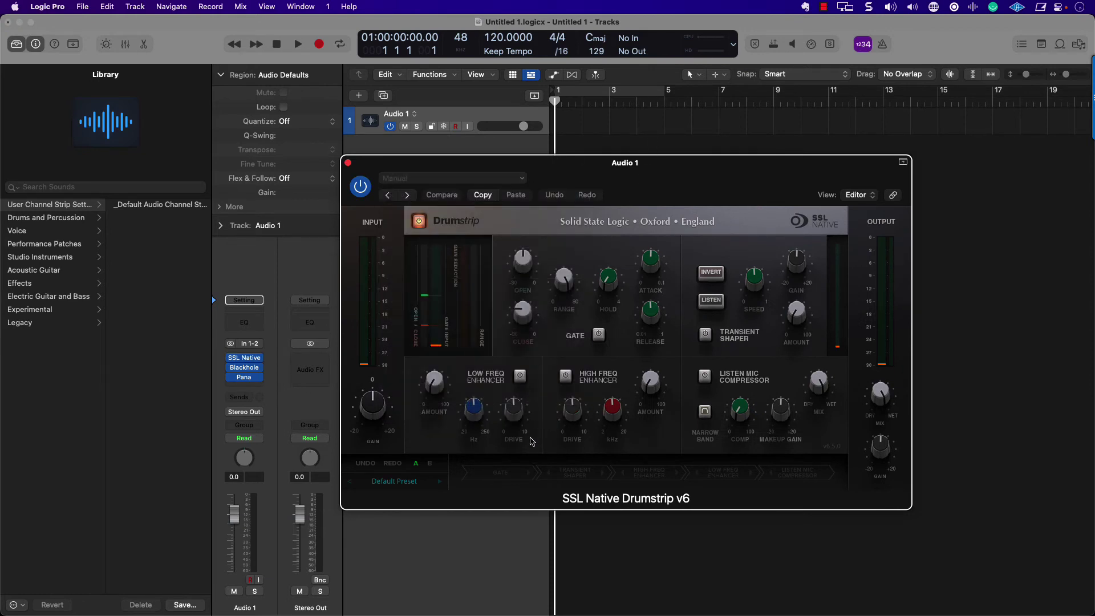
click(414, 484)
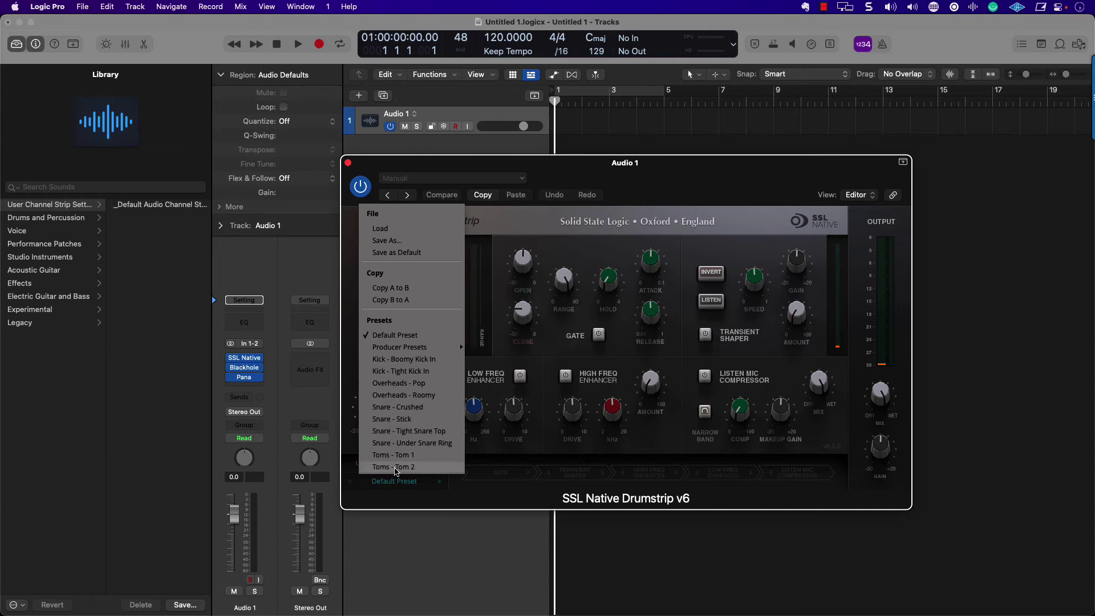
click(409, 245)
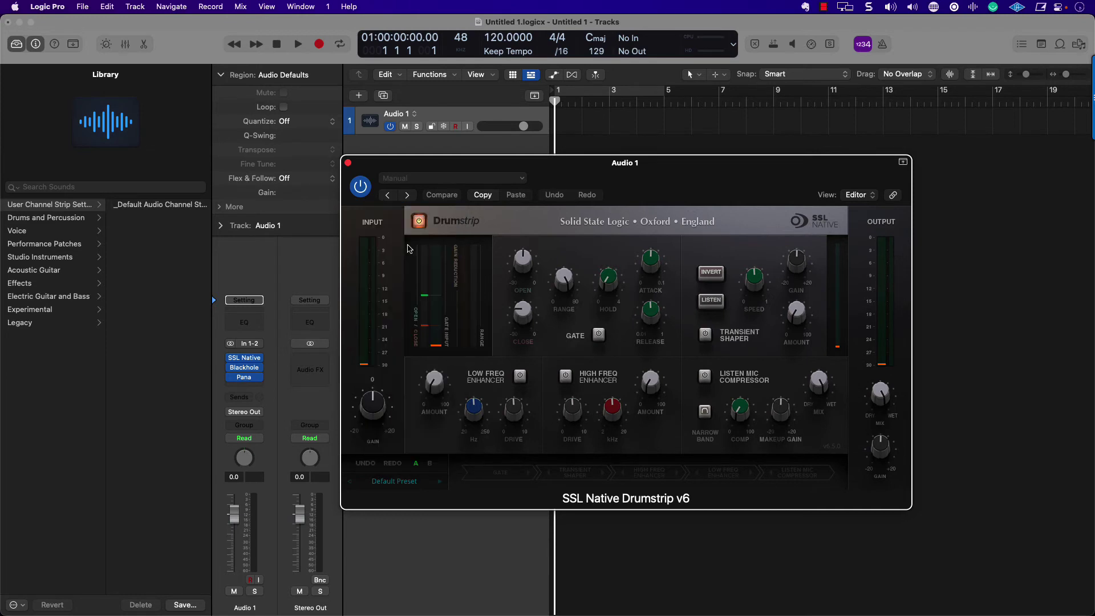
text(TEST)
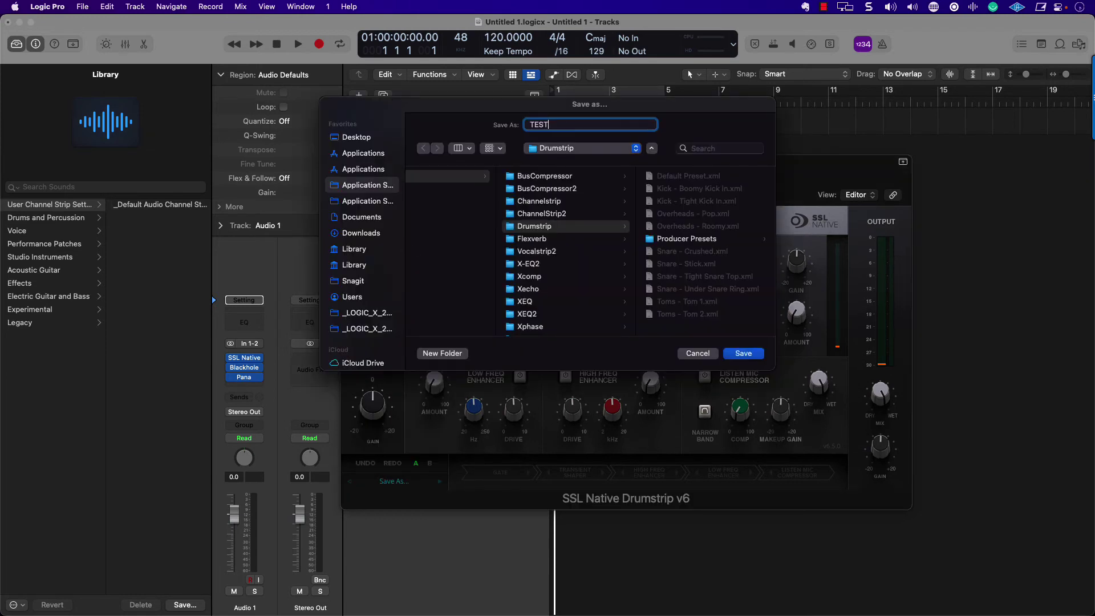
scroll(577, 321, left, 5)
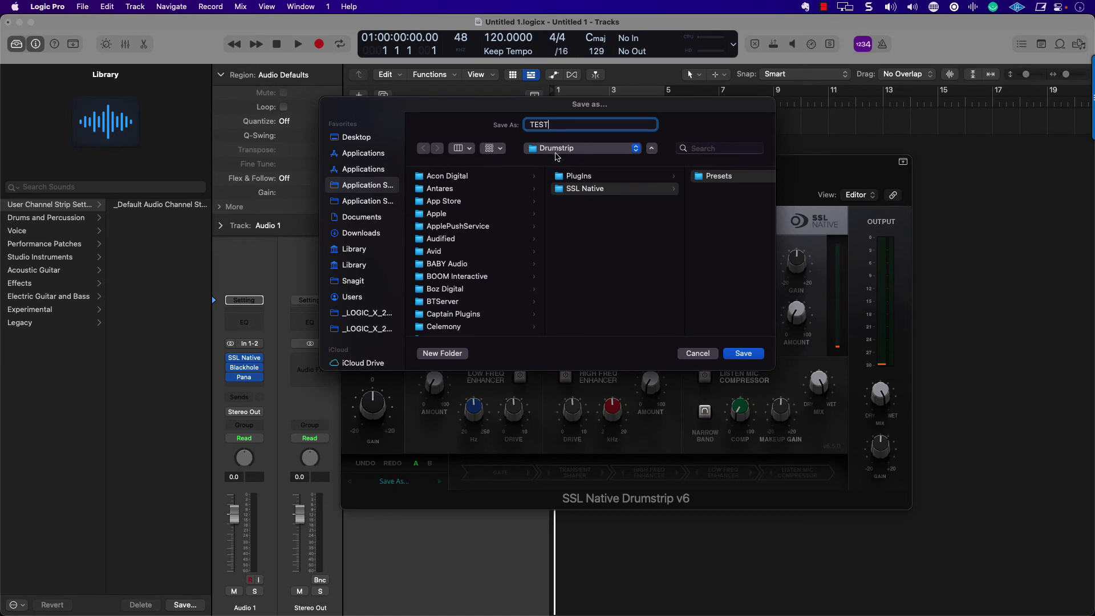
click(559, 150)
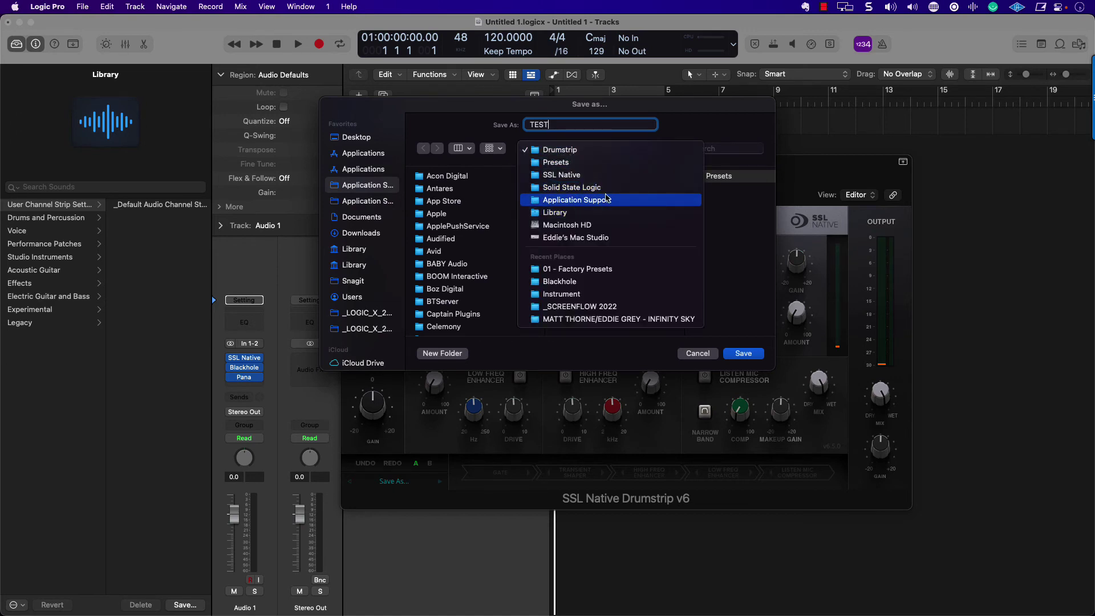
click(757, 357)
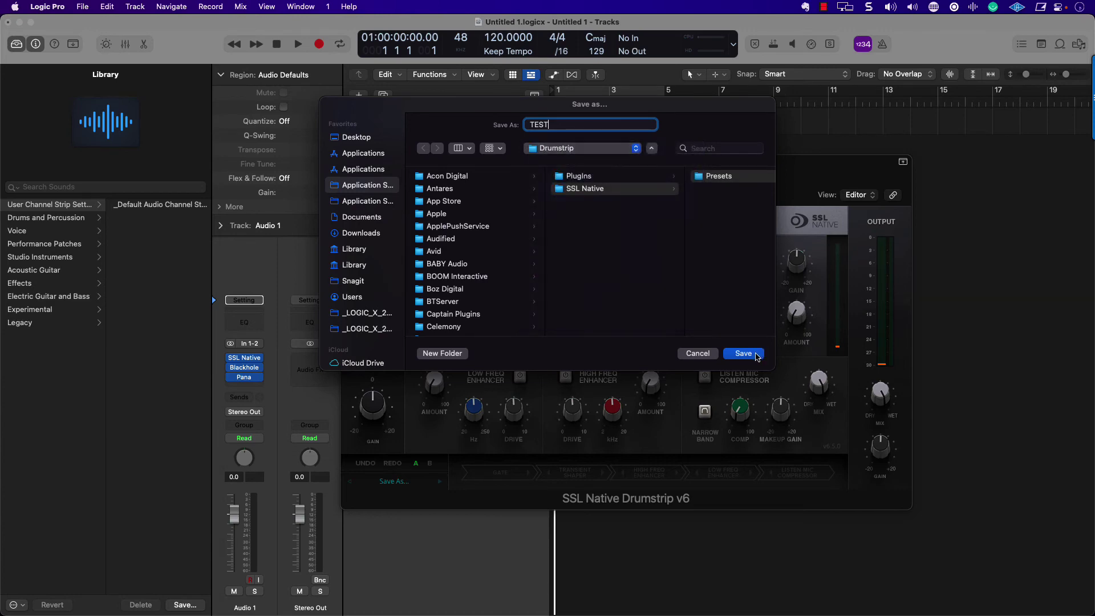
click(757, 357)
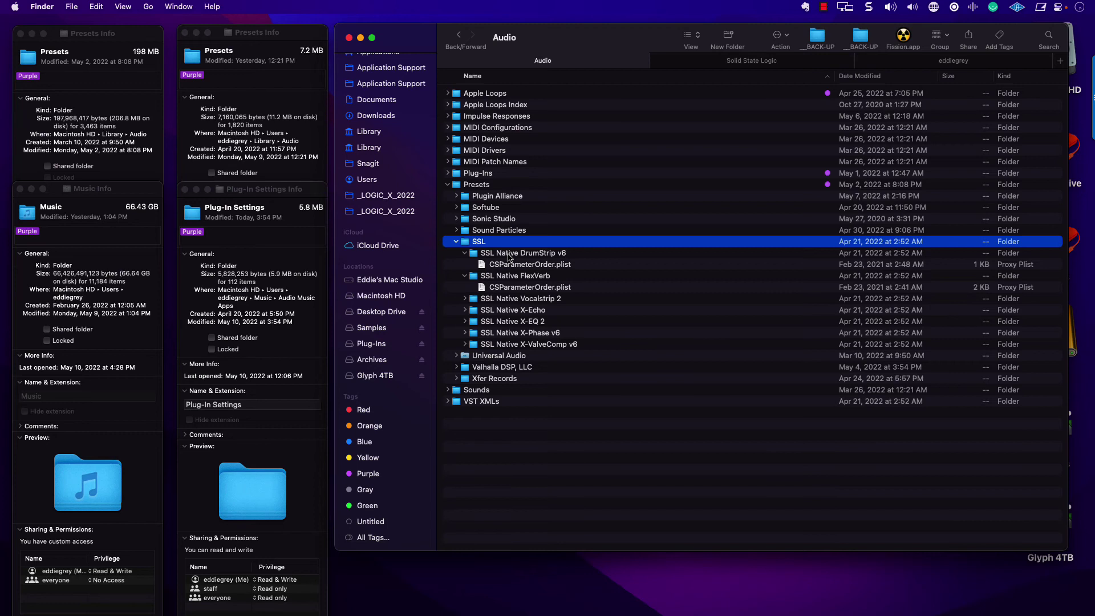
In Application Support, fully expand Solid State Logic and select the SSL Native folder
click(510, 254)
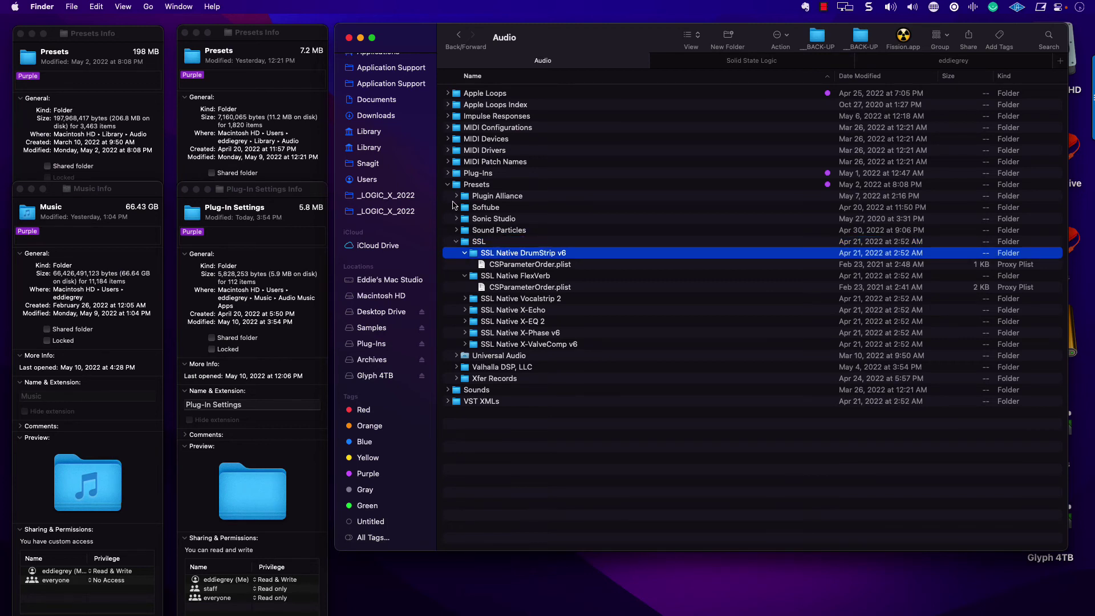
click(401, 68)
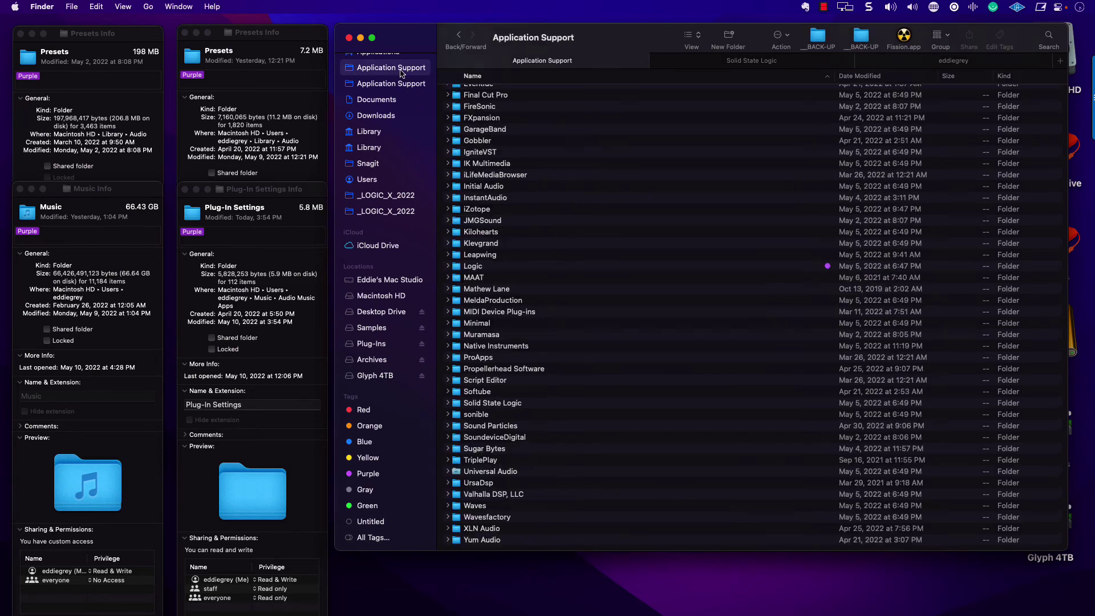
click(524, 403)
key(alt+Right)
scroll(524, 371, down, 5)
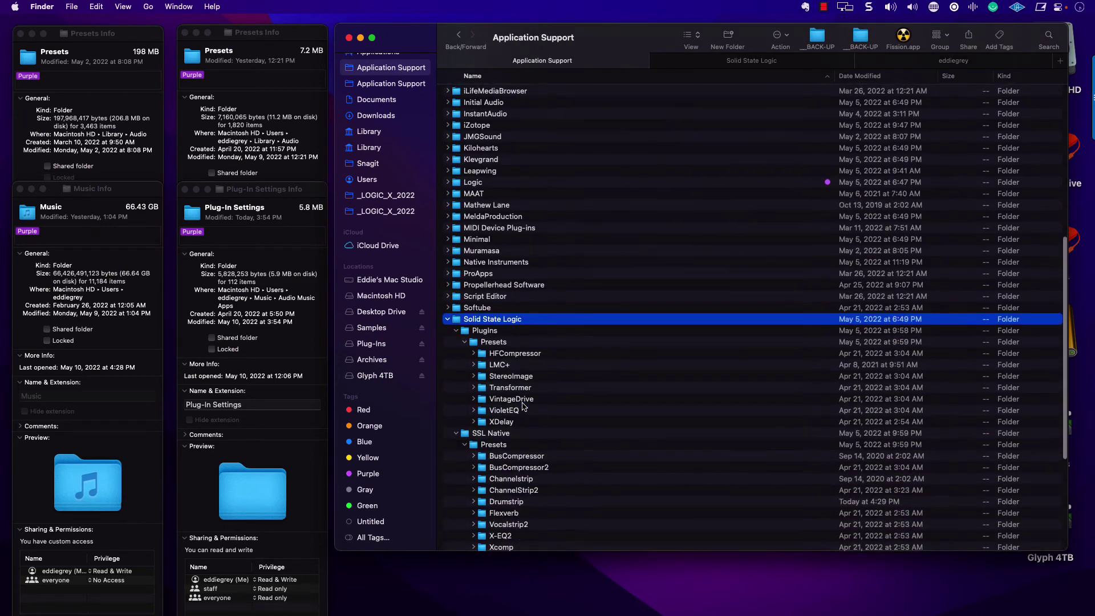
click(499, 323)
click(498, 245)
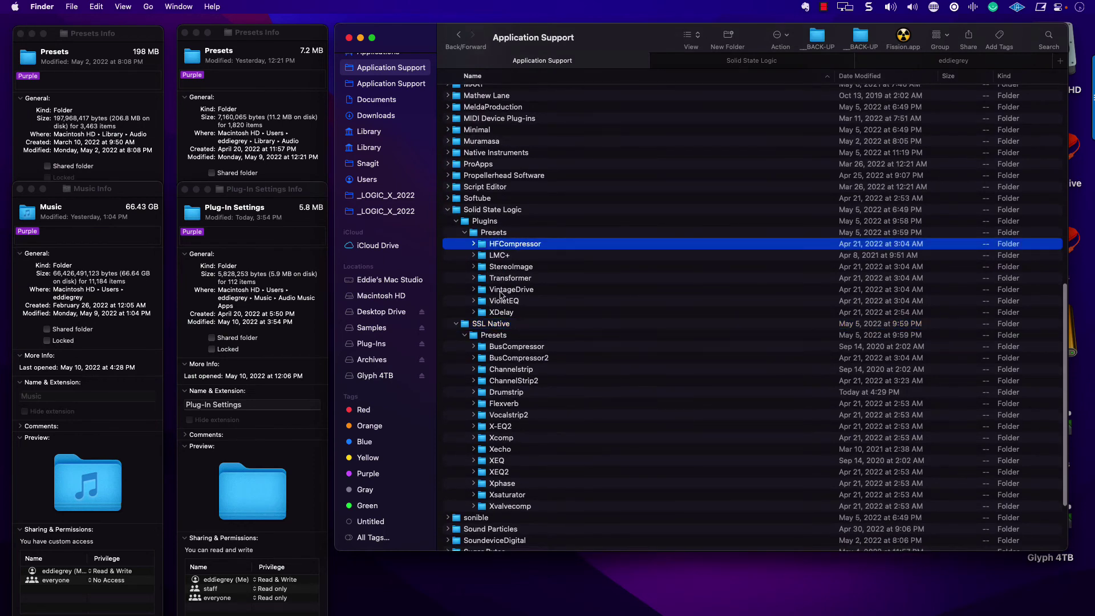
click(495, 326)
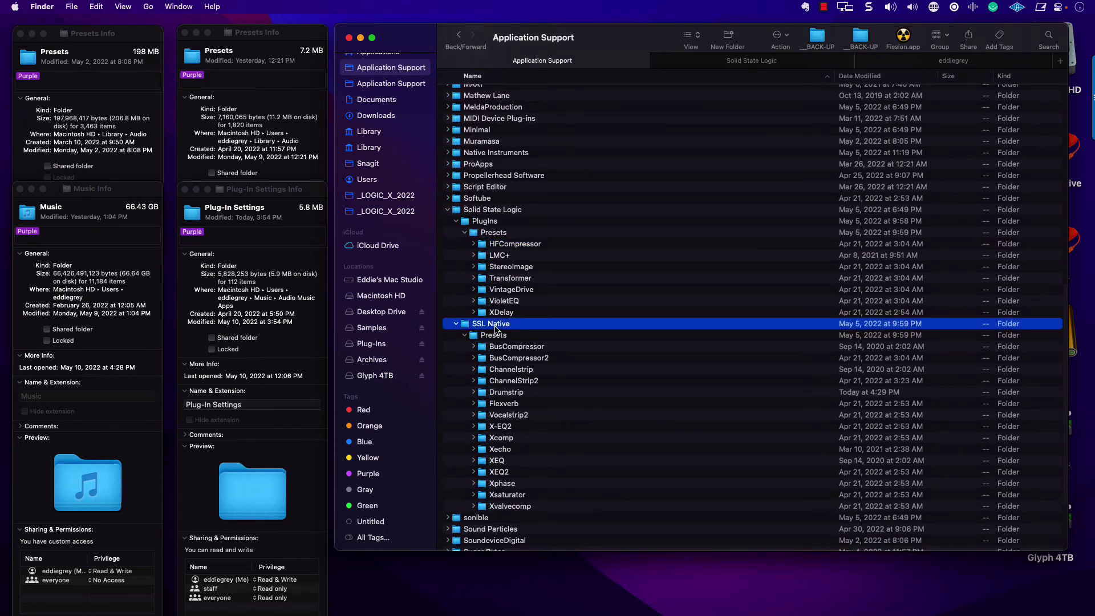
Expand the Drumstrip presets folder and move TEST.xml to the Trash
click(515, 381)
key(Down)
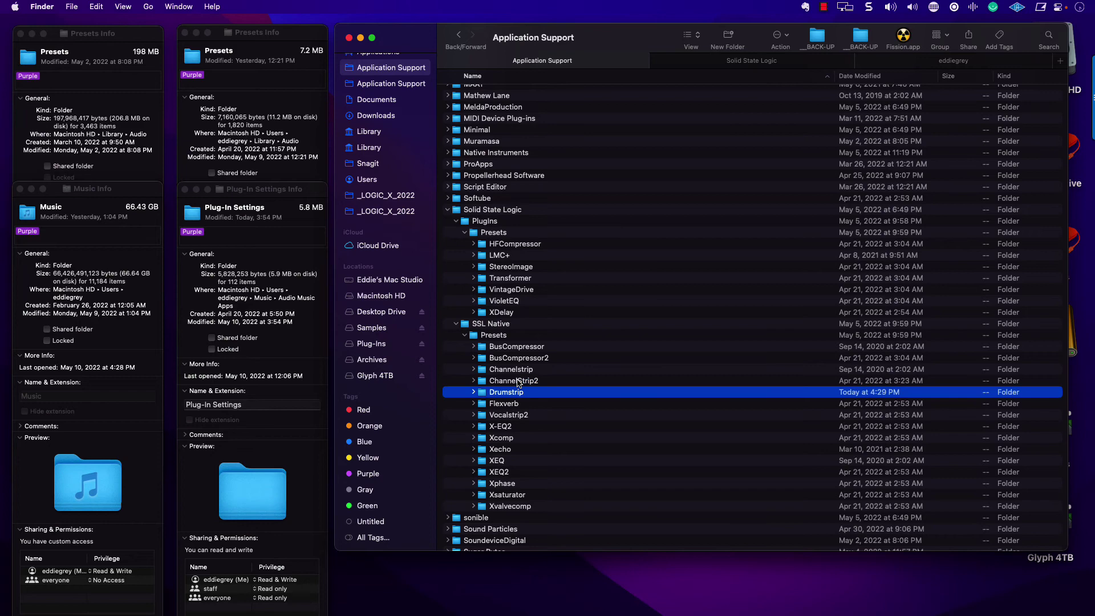
key(Right)
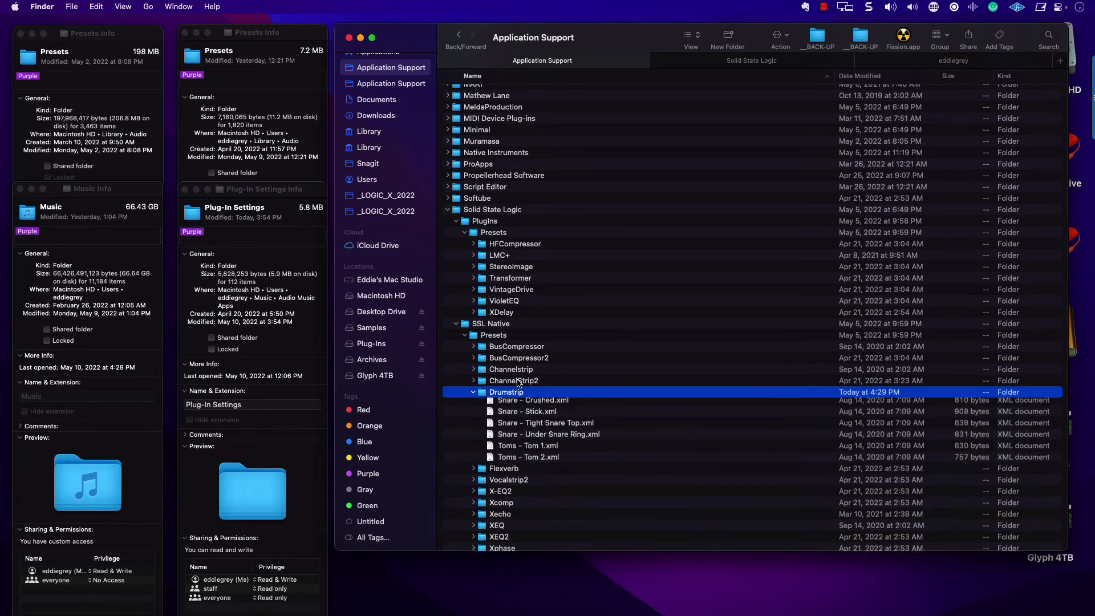
scroll(518, 383, down, 2)
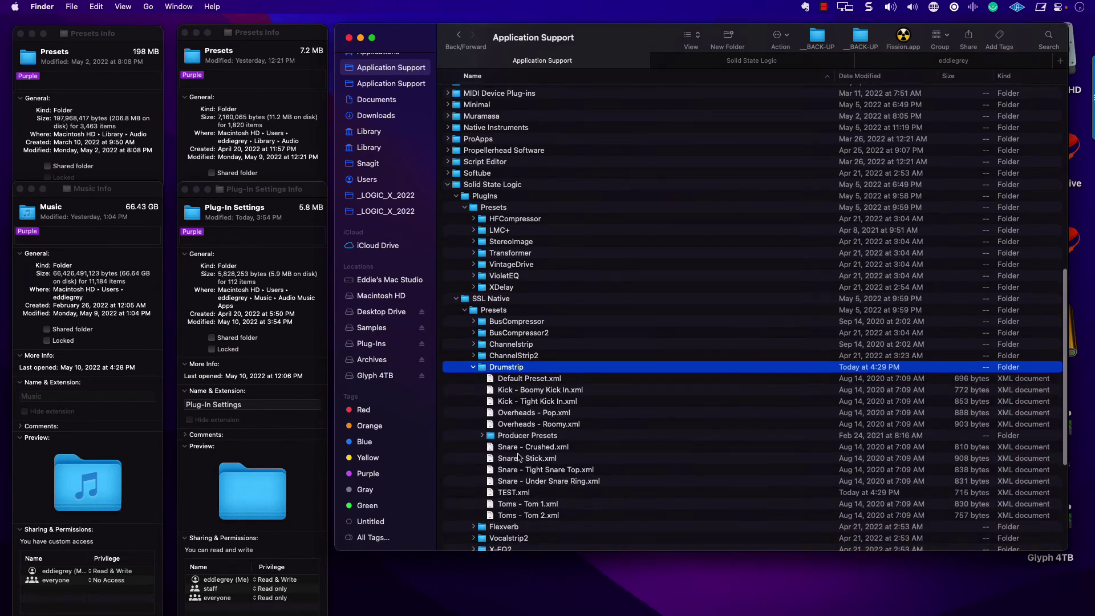
click(524, 494)
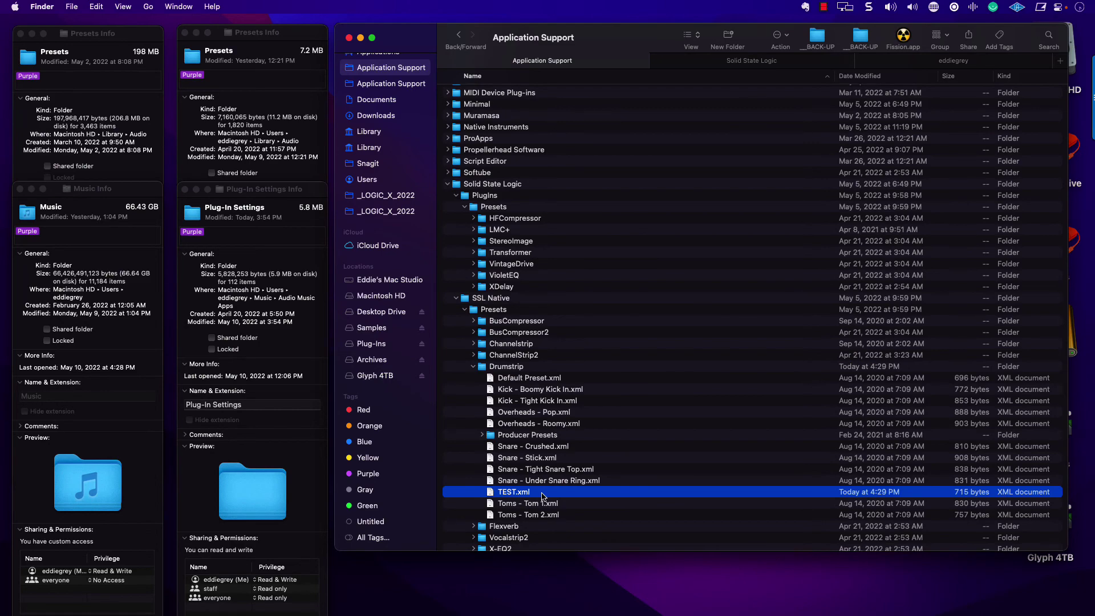
key(super+BackSpace)
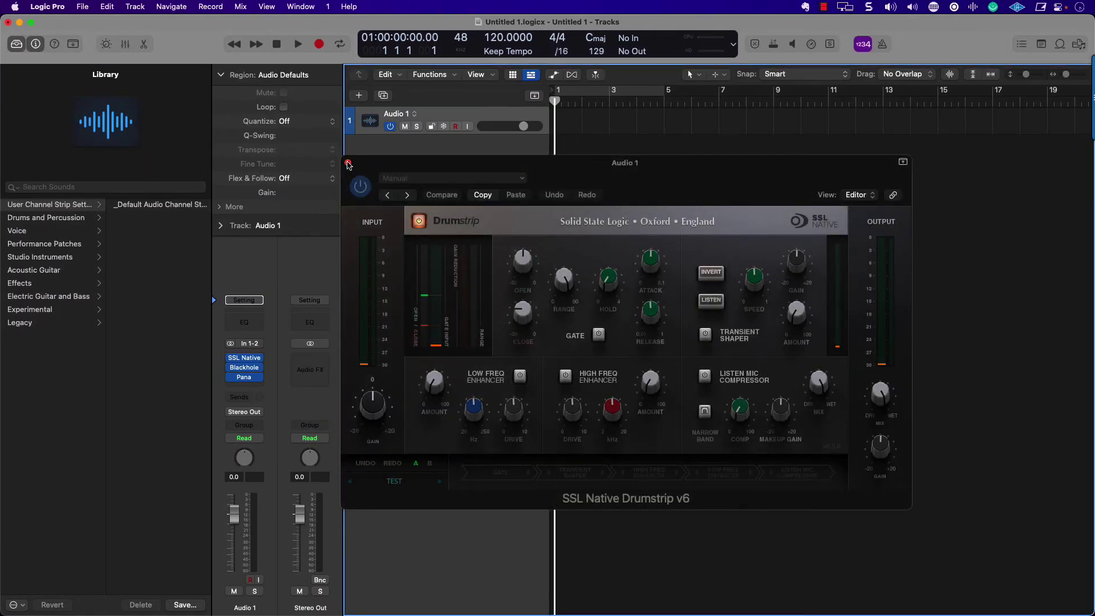
Close the Drumstrip window, collapse Solid State Logic, and show the Users folder's contents
click(348, 163)
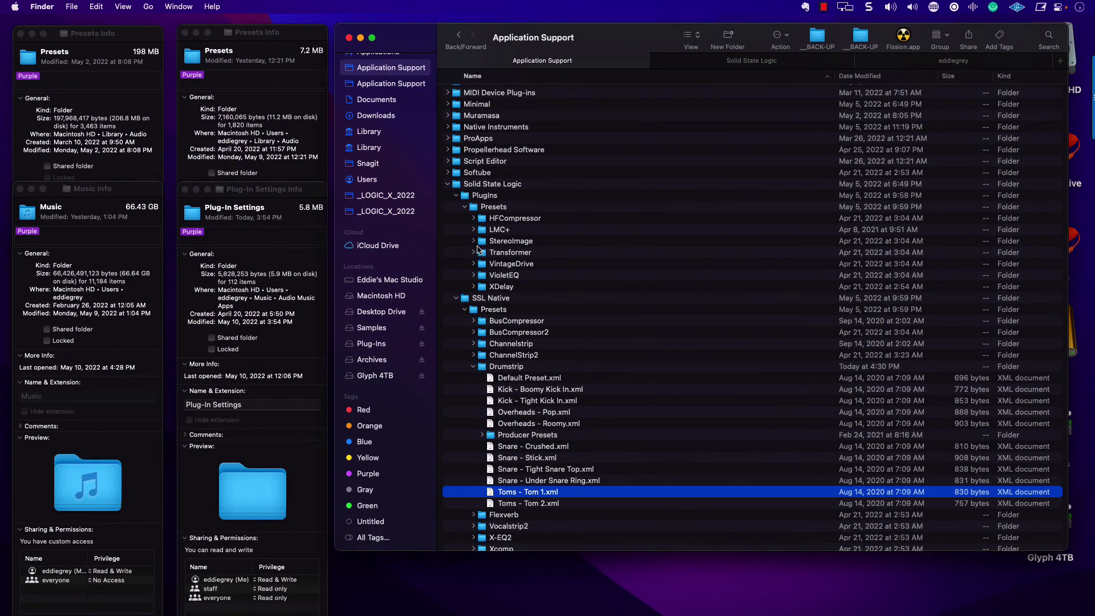
click(448, 184)
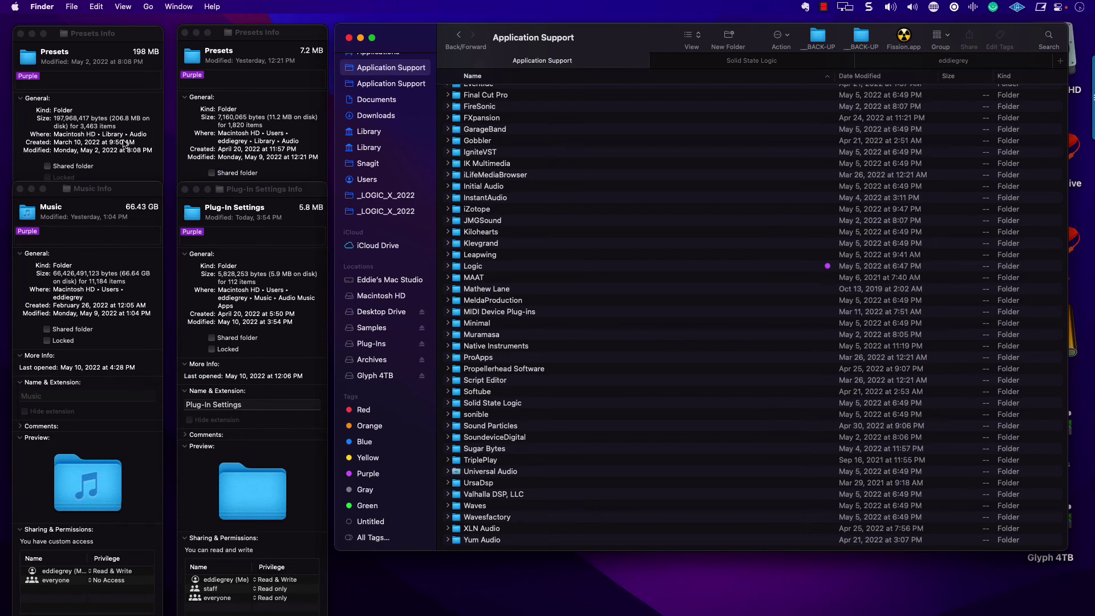
click(276, 144)
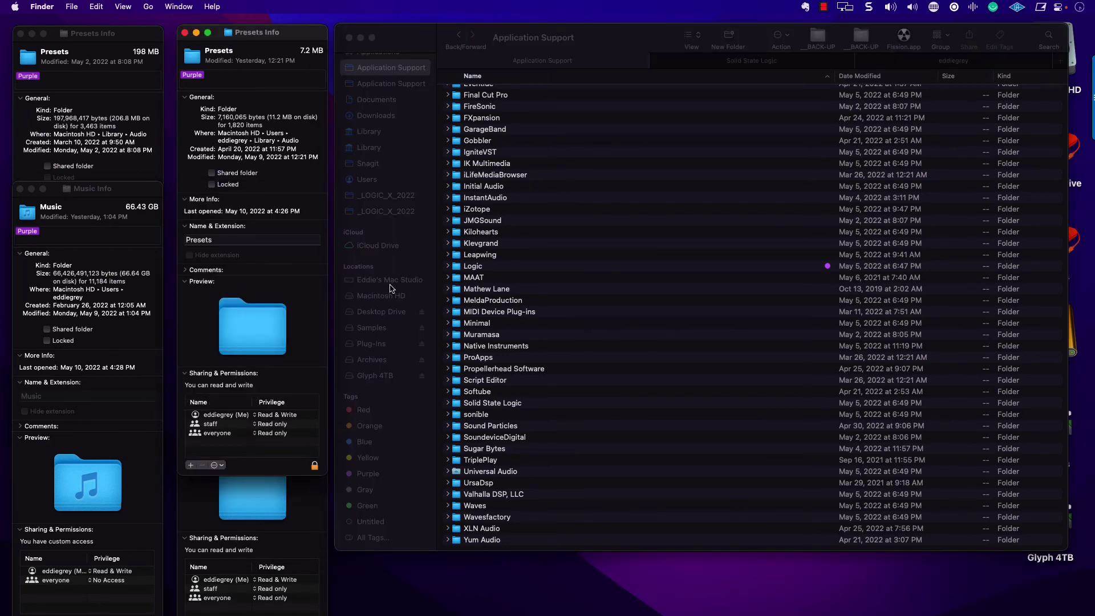
click(386, 180)
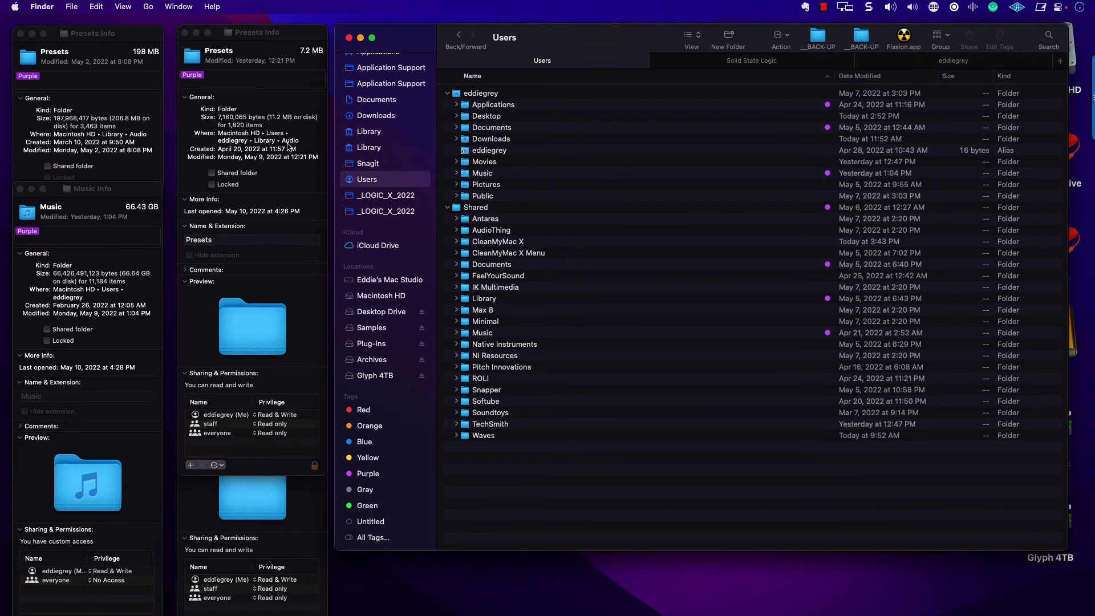
Open Library > Audio and briefly expand, then collapse, the Presets folder
click(370, 149)
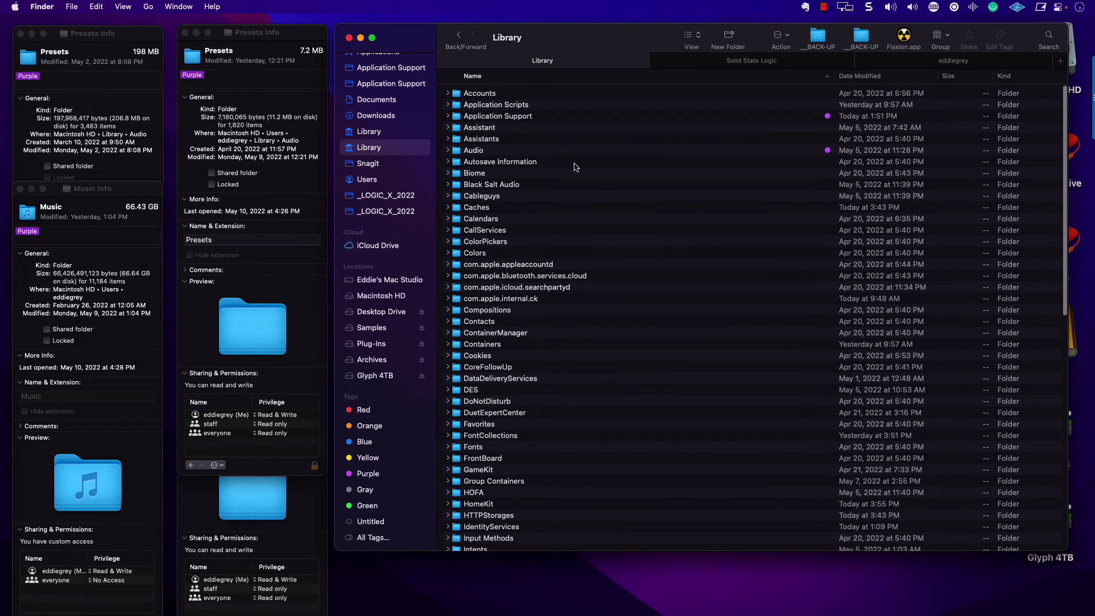
double_click(514, 152)
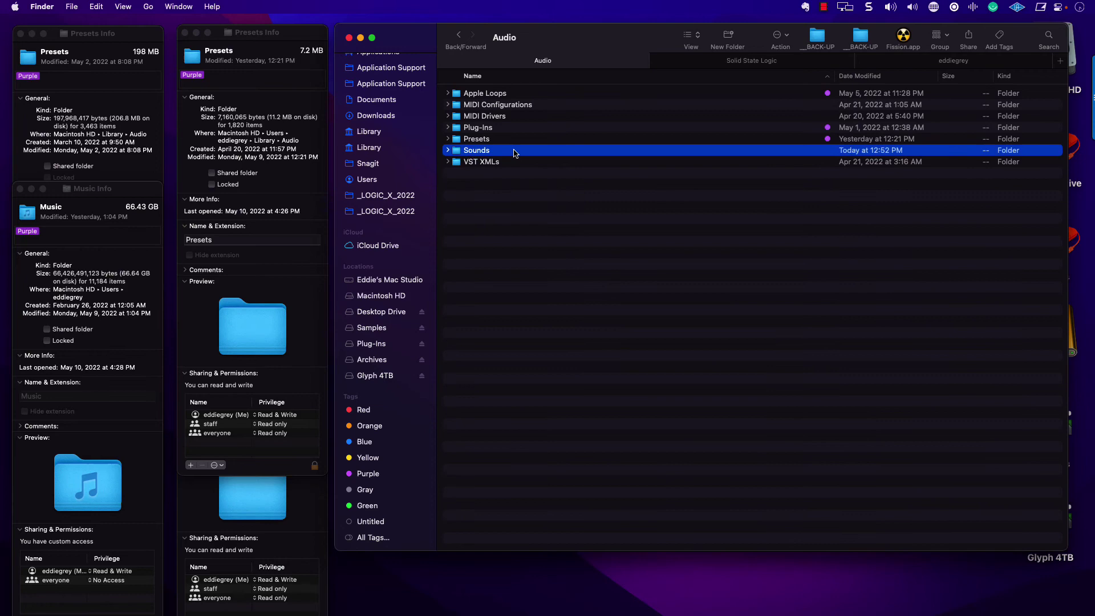
click(489, 140)
key(Right)
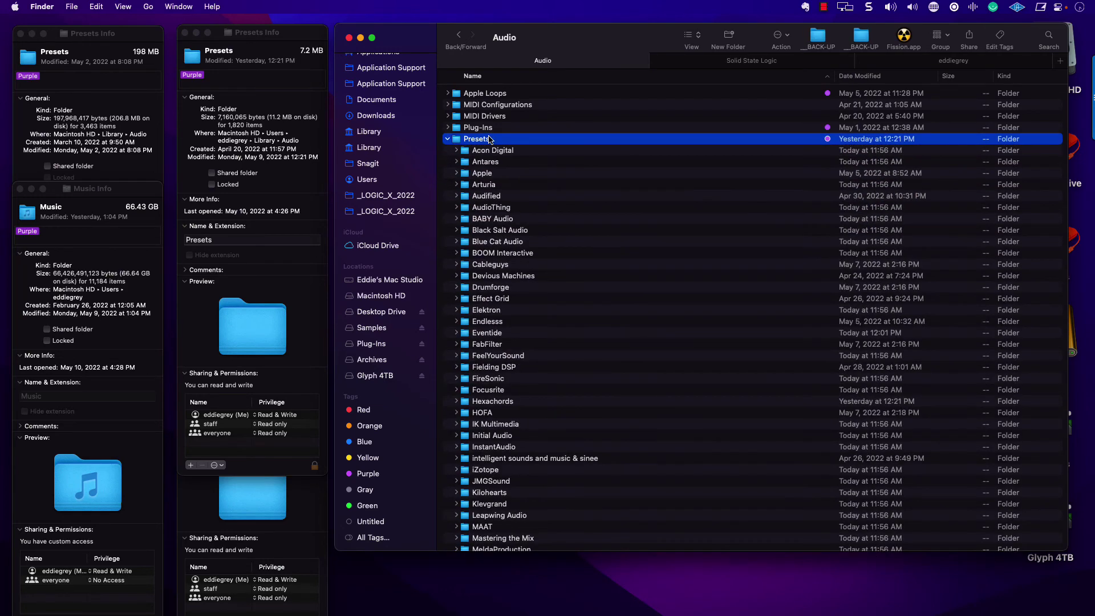
key(Left)
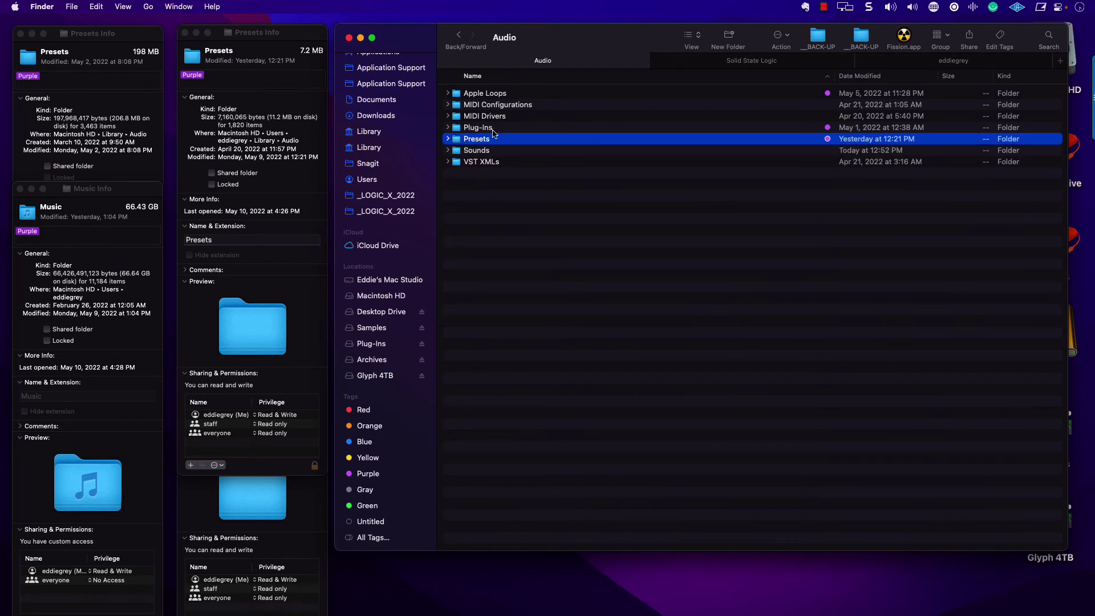
List all Purple-tagged items and shift the Music info panel slightly right
click(376, 477)
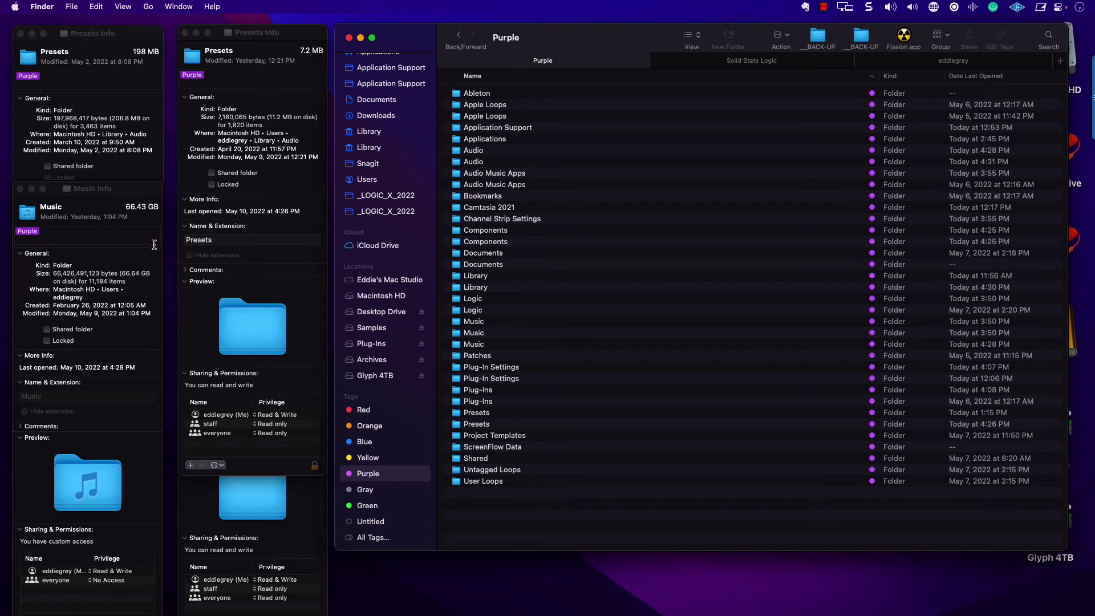
click(146, 260)
mouse_move(137, 188)
mouse_down()
mouse_move(142, 251)
mouse_move(150, 186)
mouse_up()
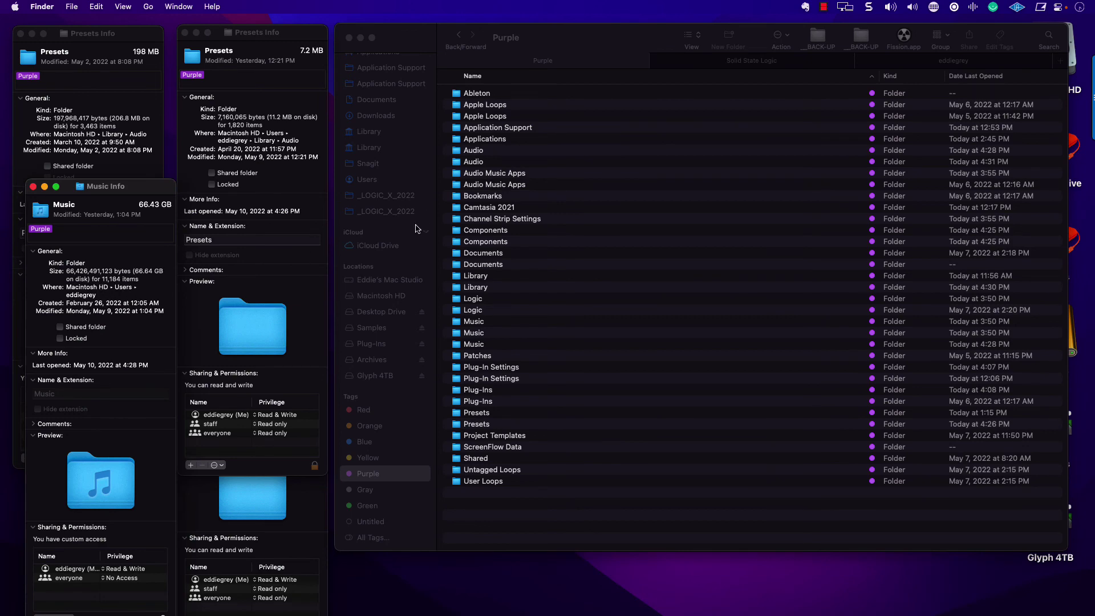
Browse Macintosh HD > Users > home > Music and peek inside the Eventide folder
click(388, 300)
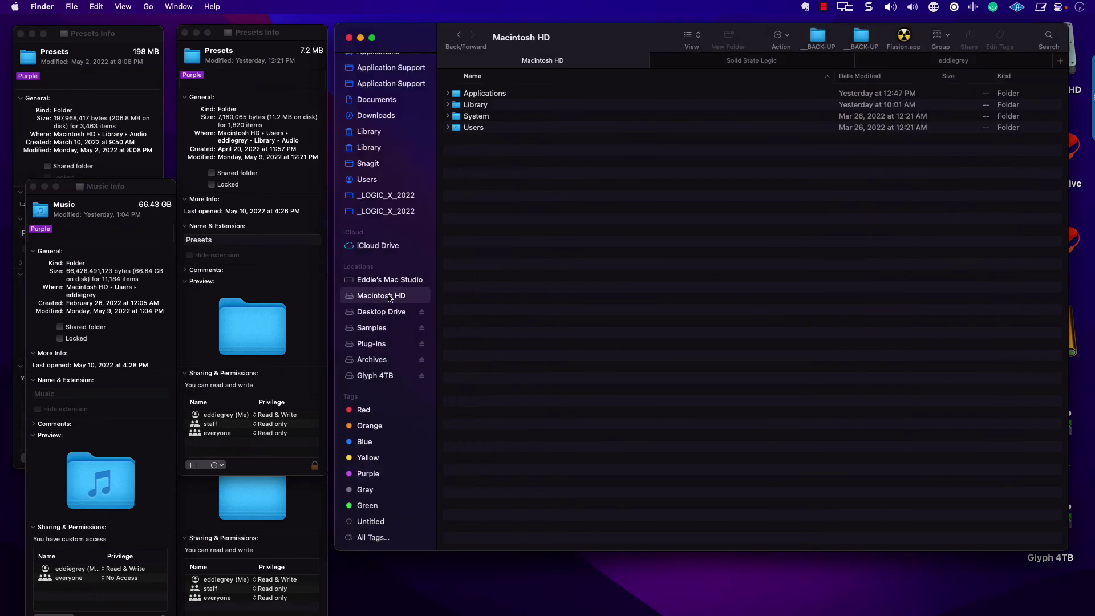
double_click(474, 127)
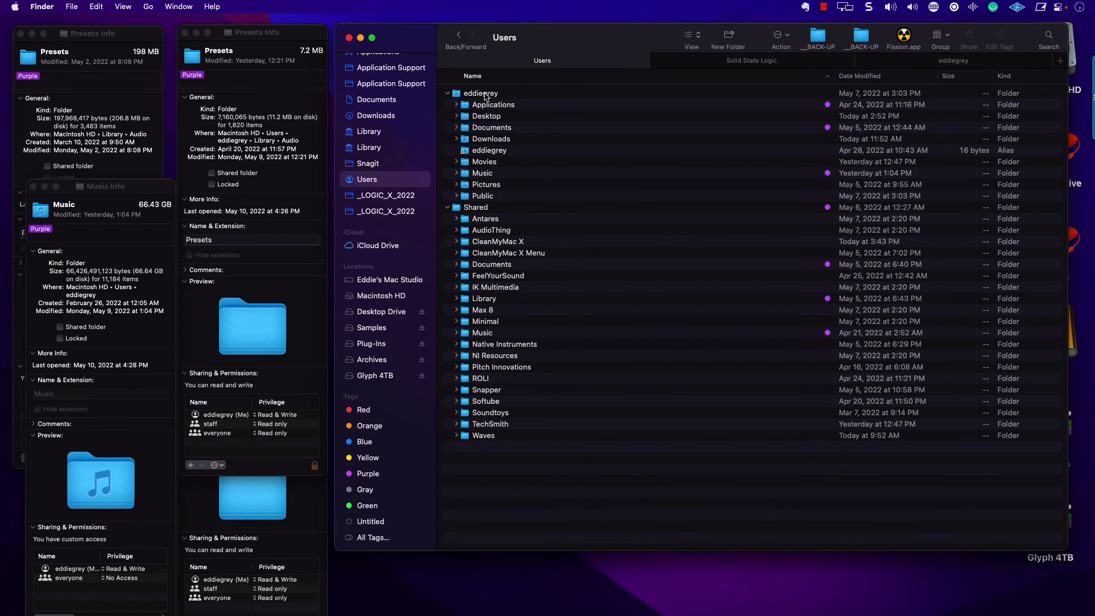
click(486, 94)
double_click(468, 174)
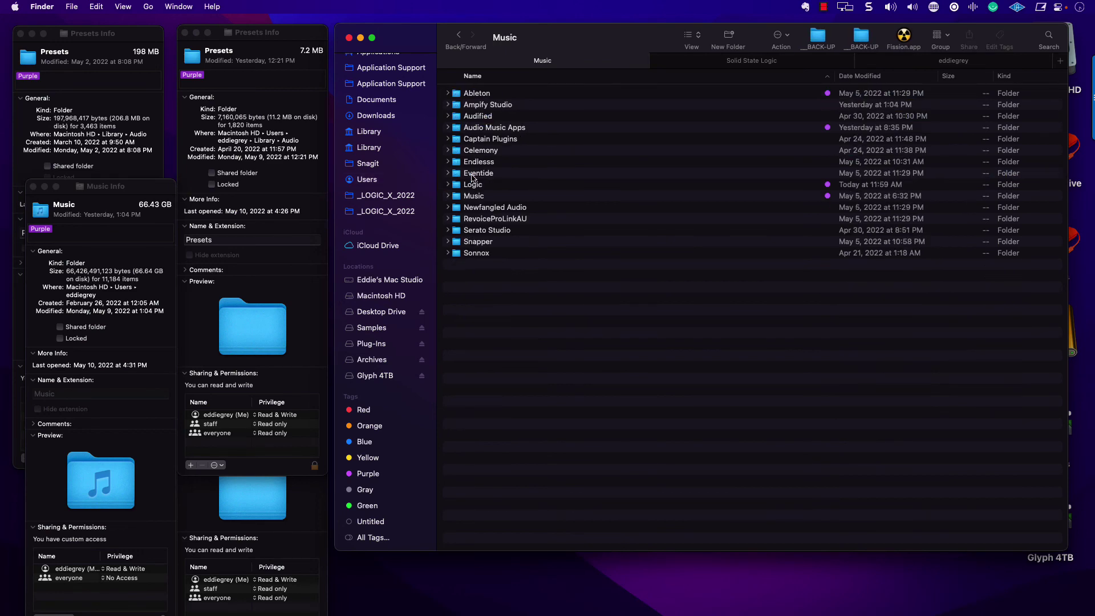
click(499, 174)
key(Right)
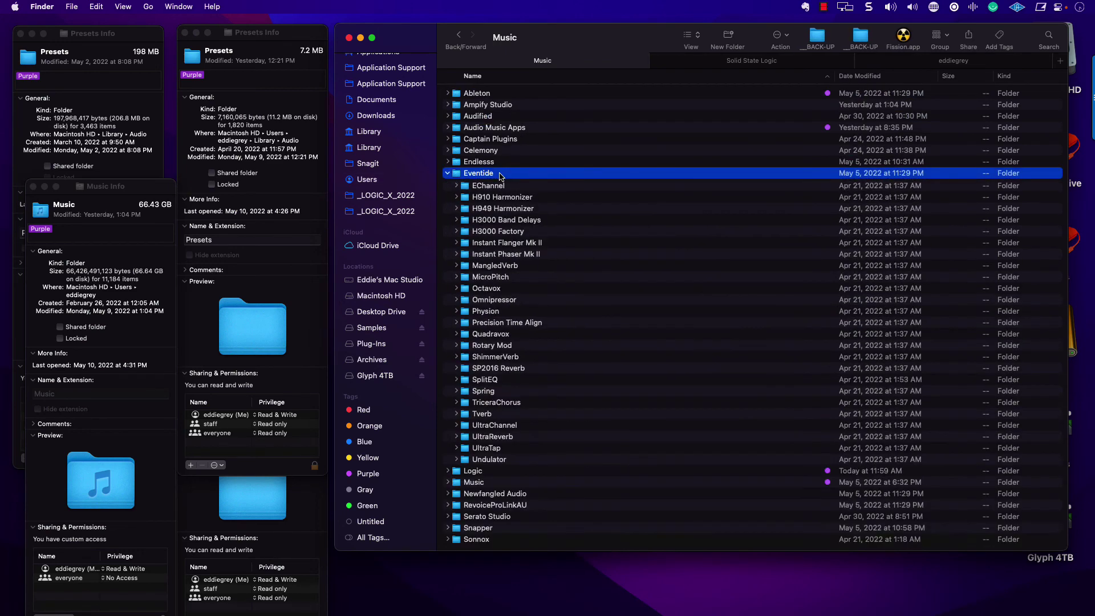
key(Left)
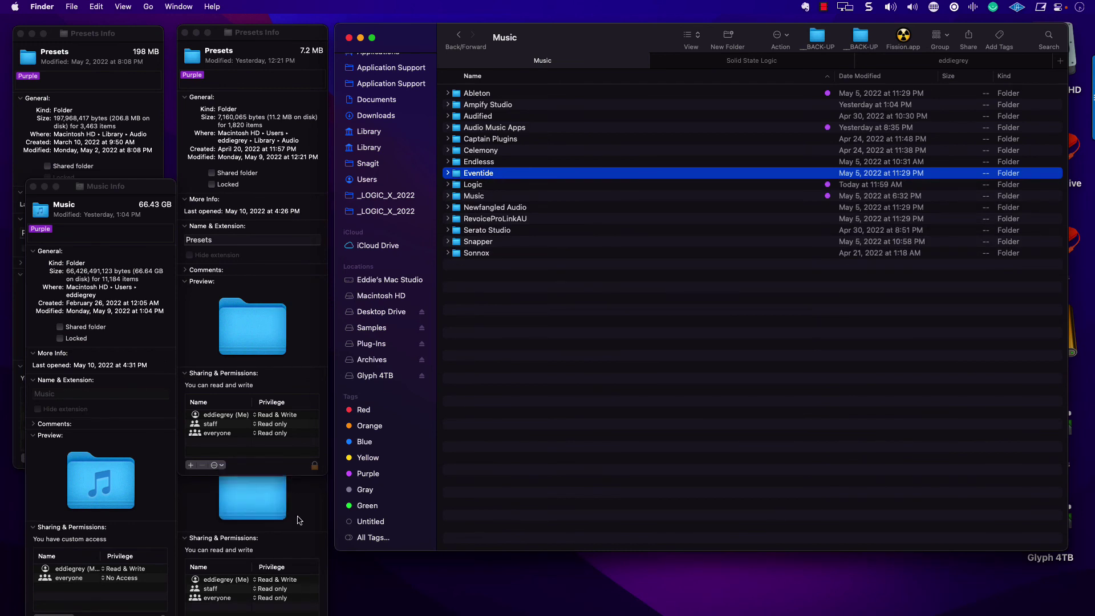
Close the Presets info panel, then open home > Music > Audio Music Apps
click(184, 32)
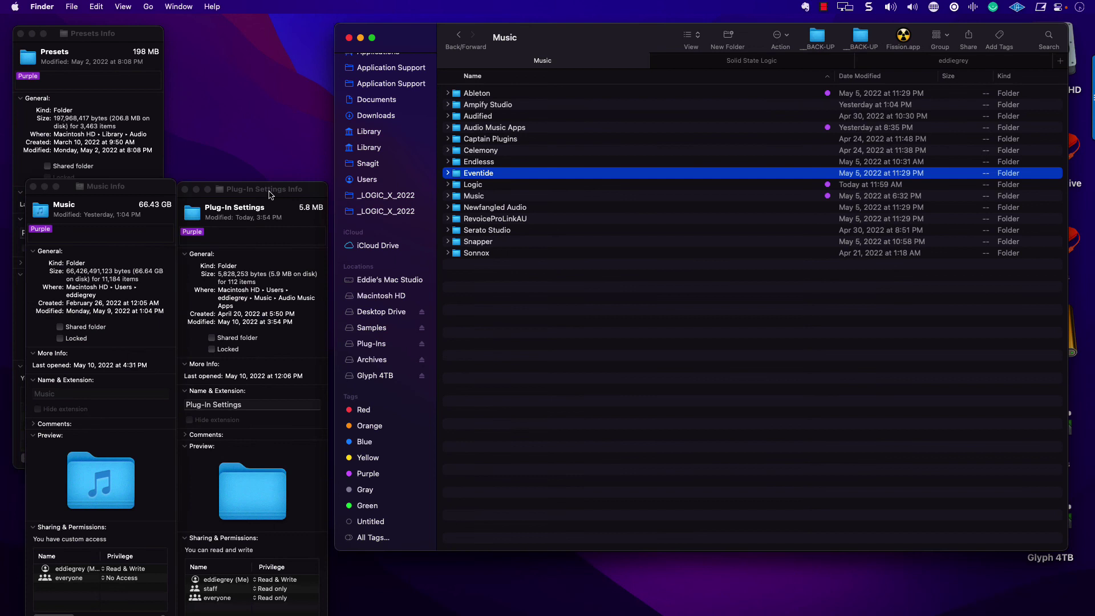
drag(270, 195, 266, 90)
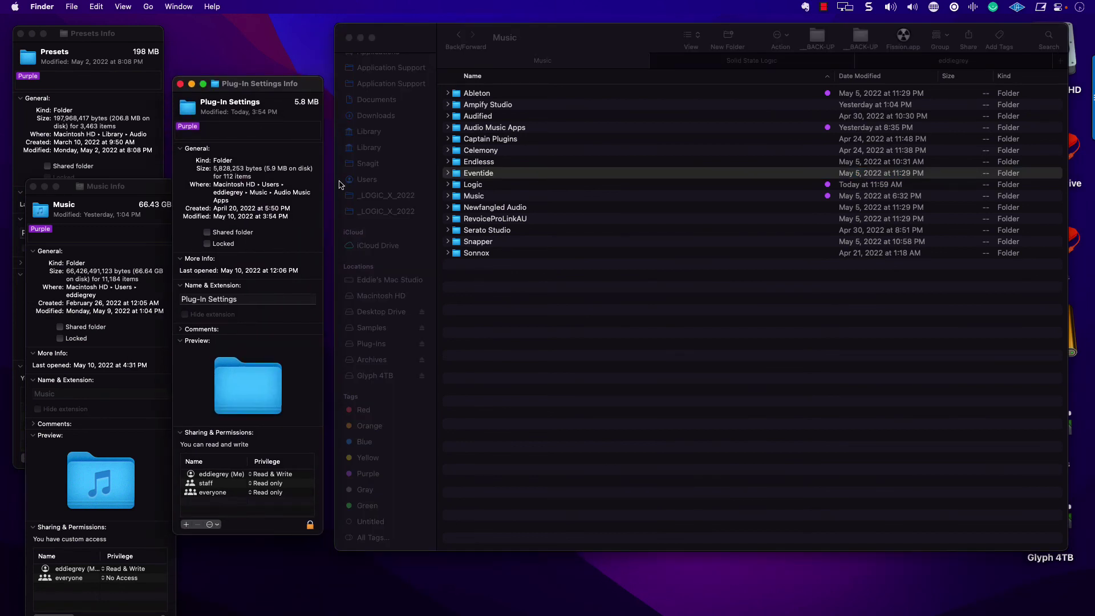
click(385, 182)
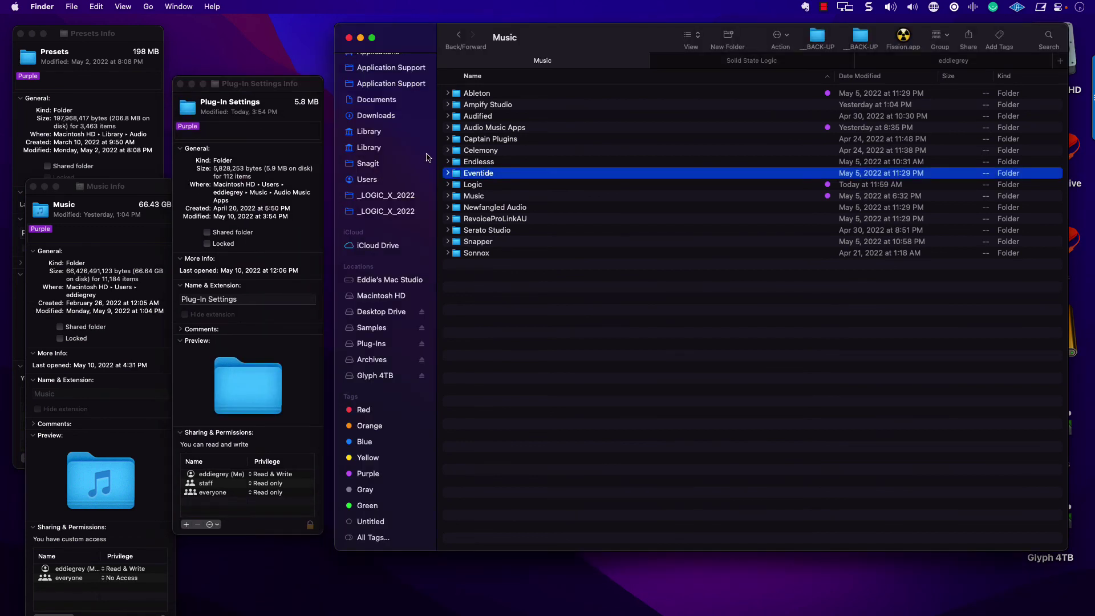
click(365, 179)
click(494, 96)
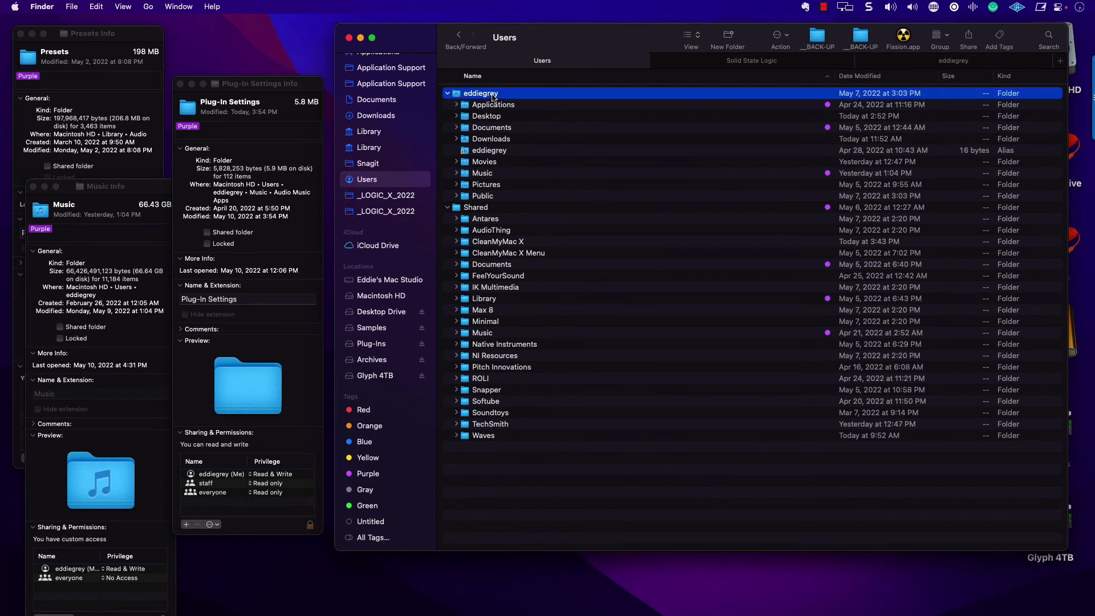
double_click(505, 173)
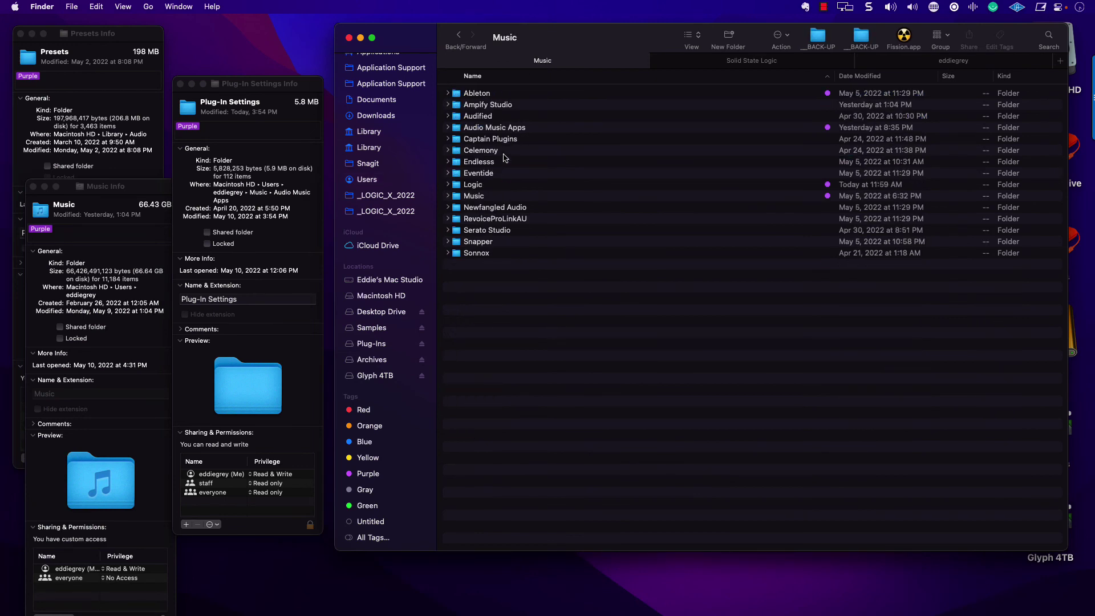
double_click(509, 128)
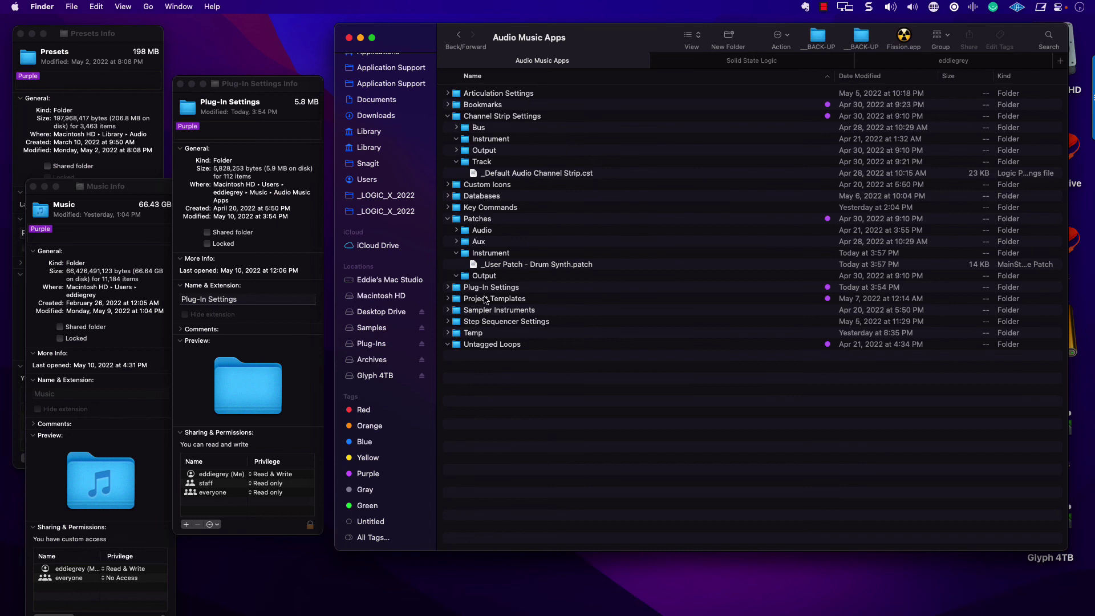
Collapse Patches and Channel Strip Settings, expand Plug-In Settings, and select Channel EQ
click(456, 221)
key(Left)
key(Up)
key(Up)
key(Up)
key(Up)
key(Up)
key(Up)
key(Up)
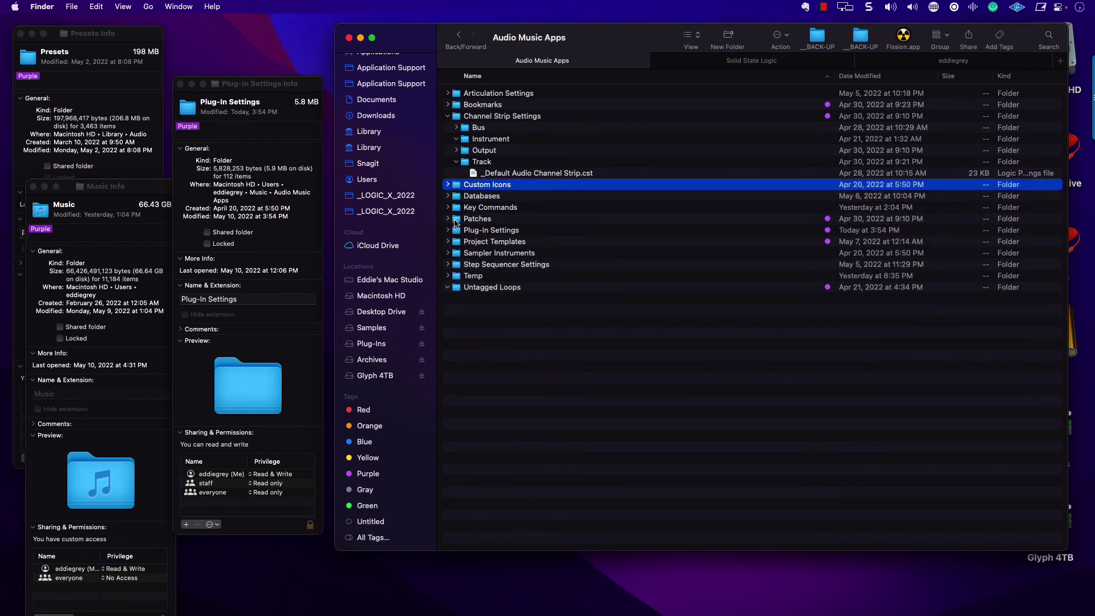
key(Up)
key(Up)
key(Up)
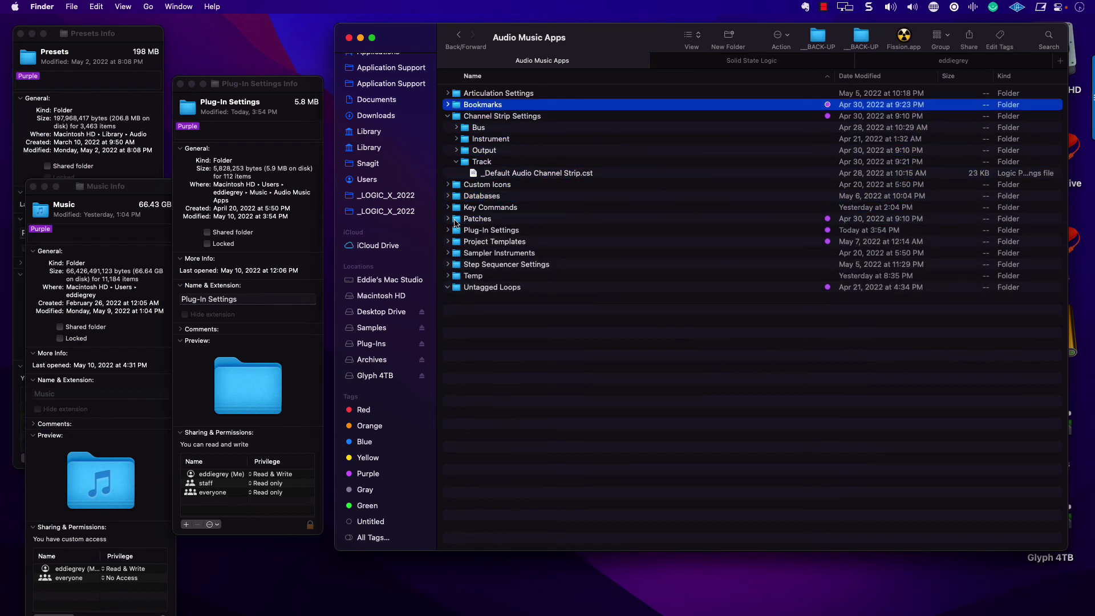
key(Down)
key(Left)
key(Down)
key(Down)
key(Down)
key(Down)
key(Down)
key(Right)
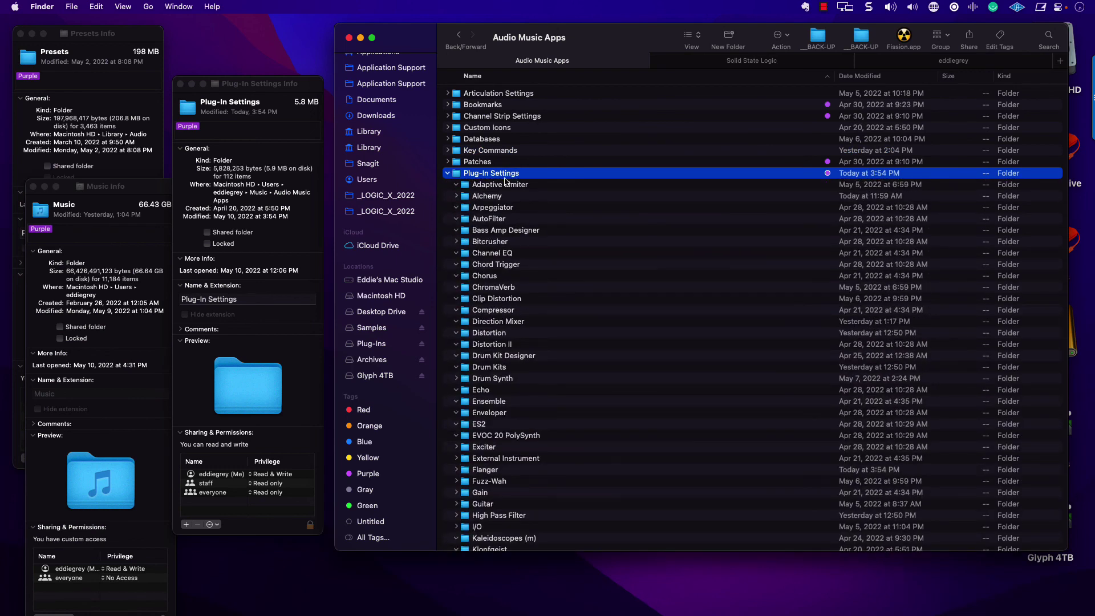
scroll(513, 180, down, 2)
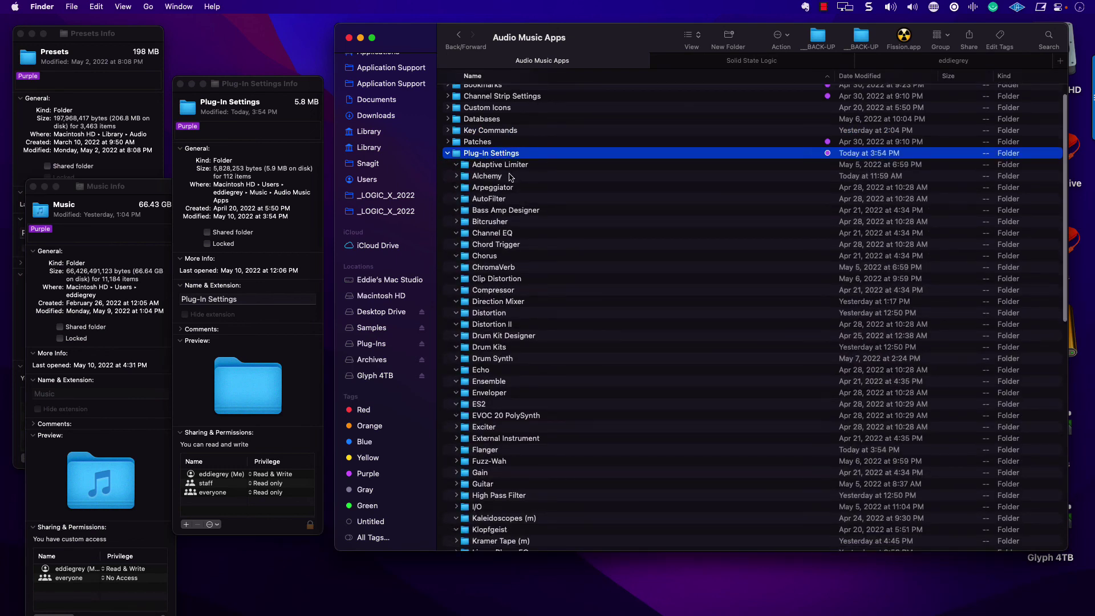
click(509, 233)
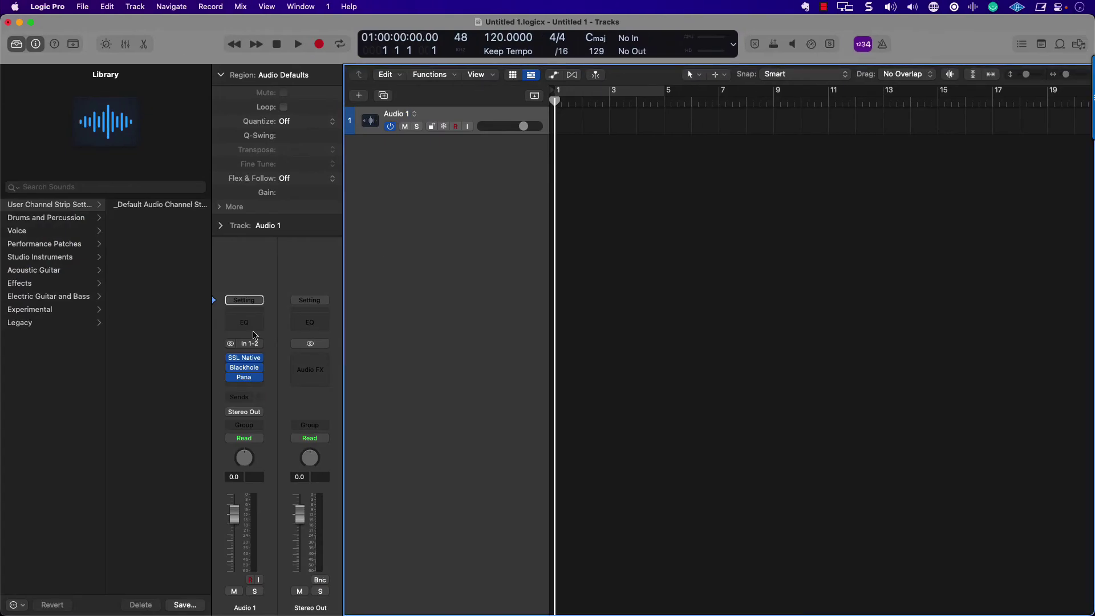
Open the Channel EQ plug-in and save its setting as a new preset named TEST
click(244, 377)
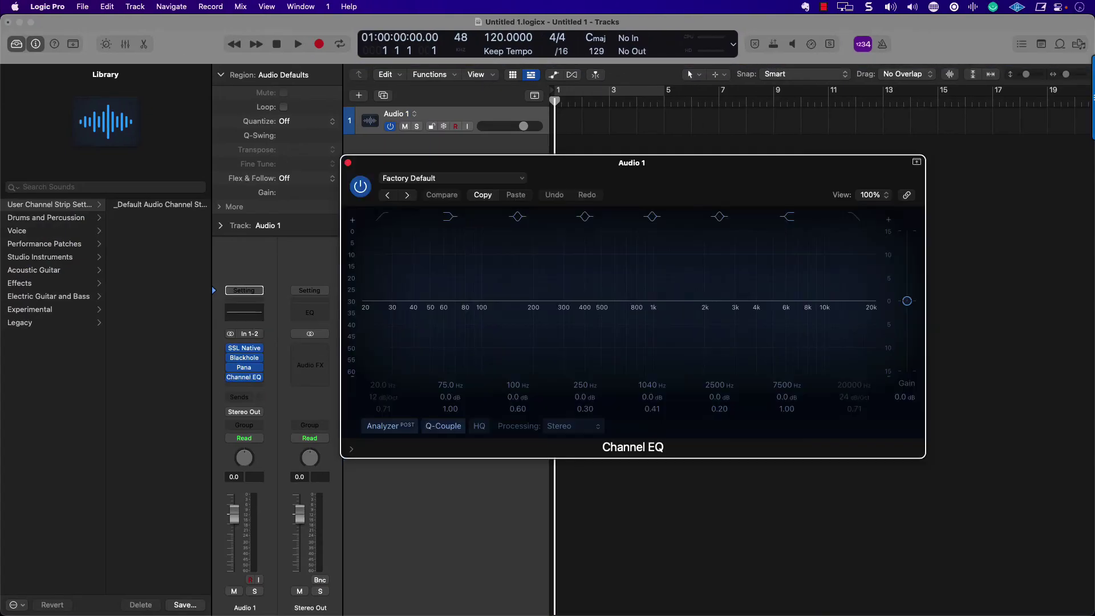
click(458, 182)
click(453, 345)
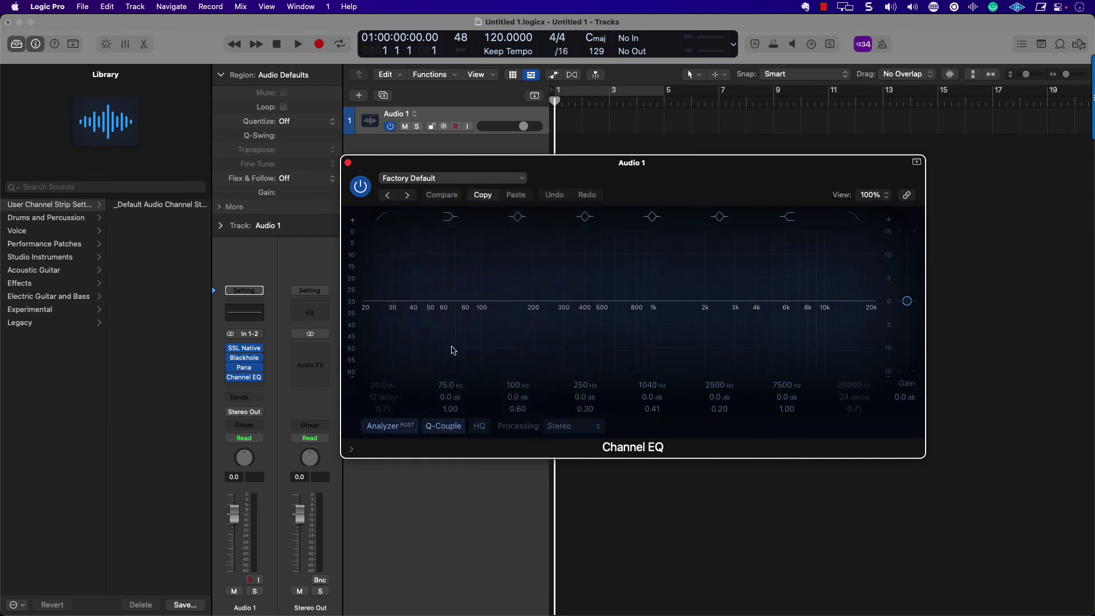
text(TEST.pst)
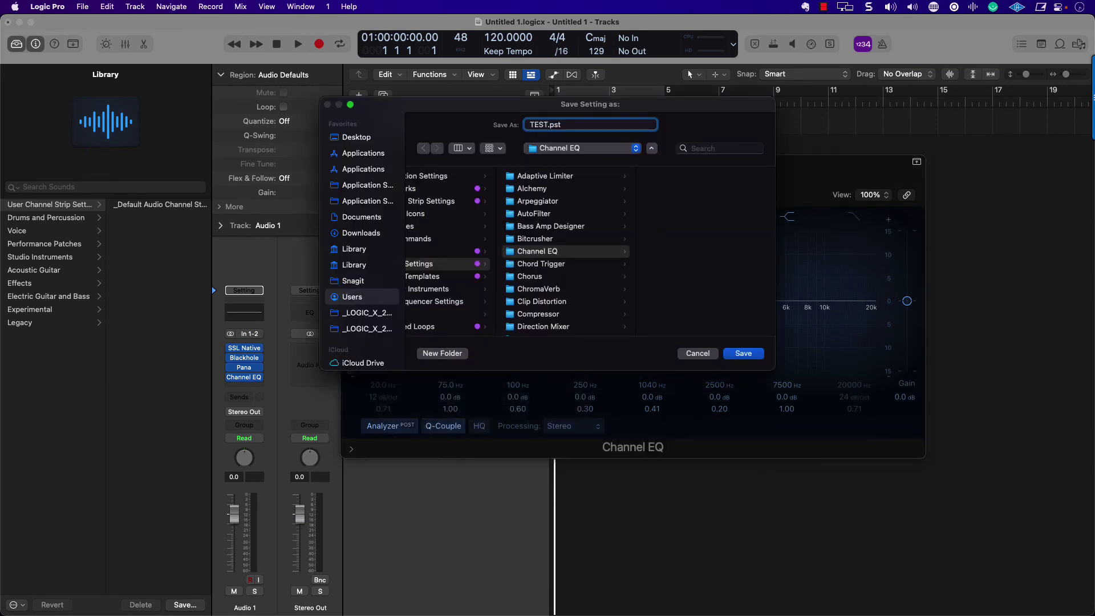
key(Return)
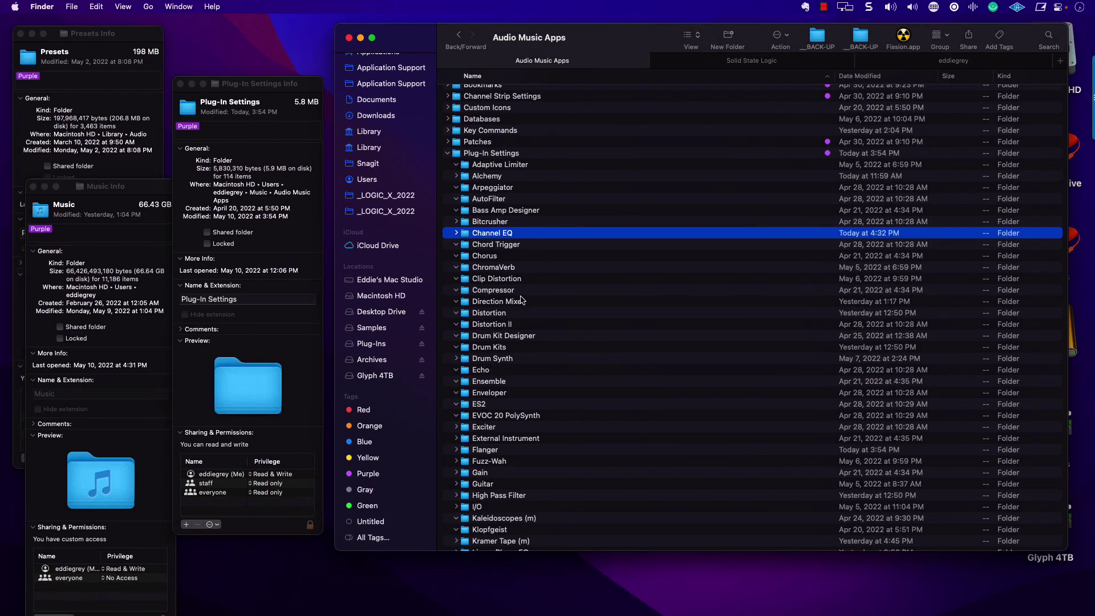
Expand the Channel EQ folder, select TEST.pst, and move it to the Trash
key(Left)
key(Down)
key(Down)
key(Down)
key(Down)
key(Down)
key(Down)
key(Down)
key(Right)
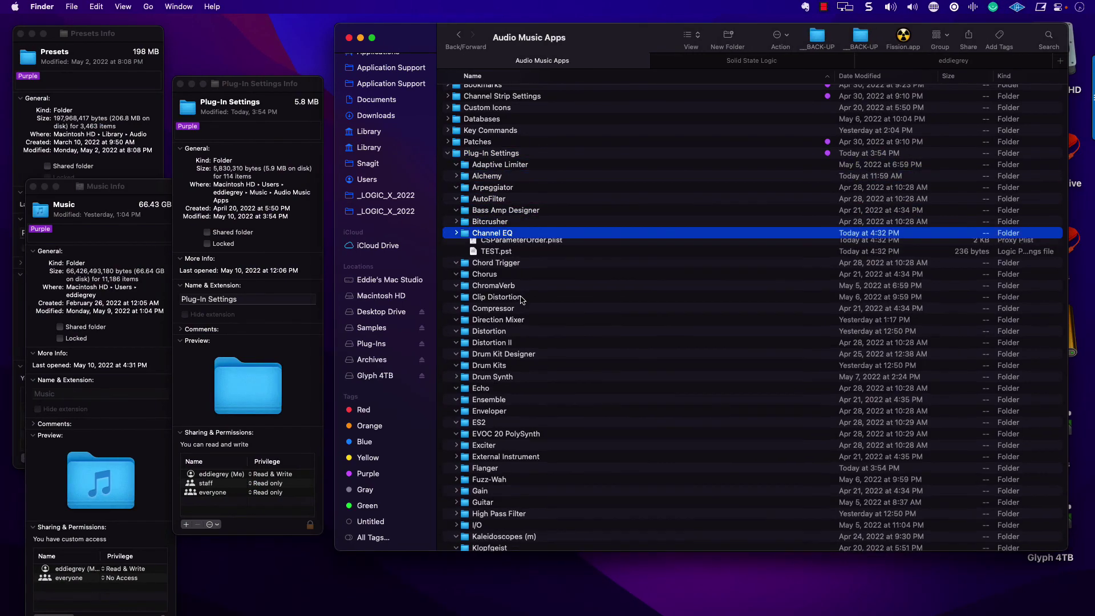
key(Down)
key(Down)
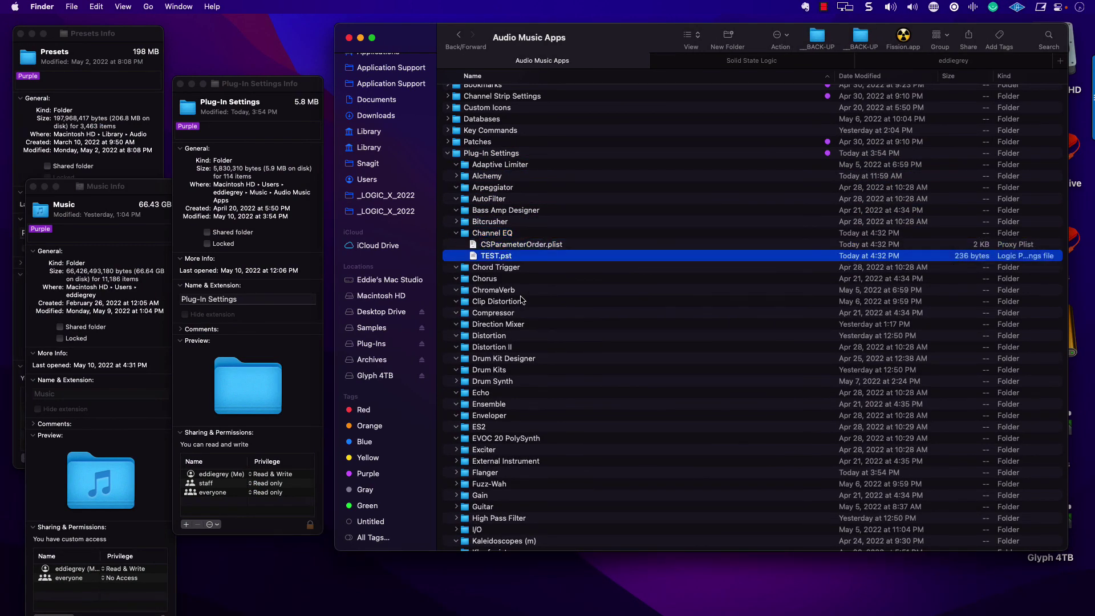
key(super+BackSpace)
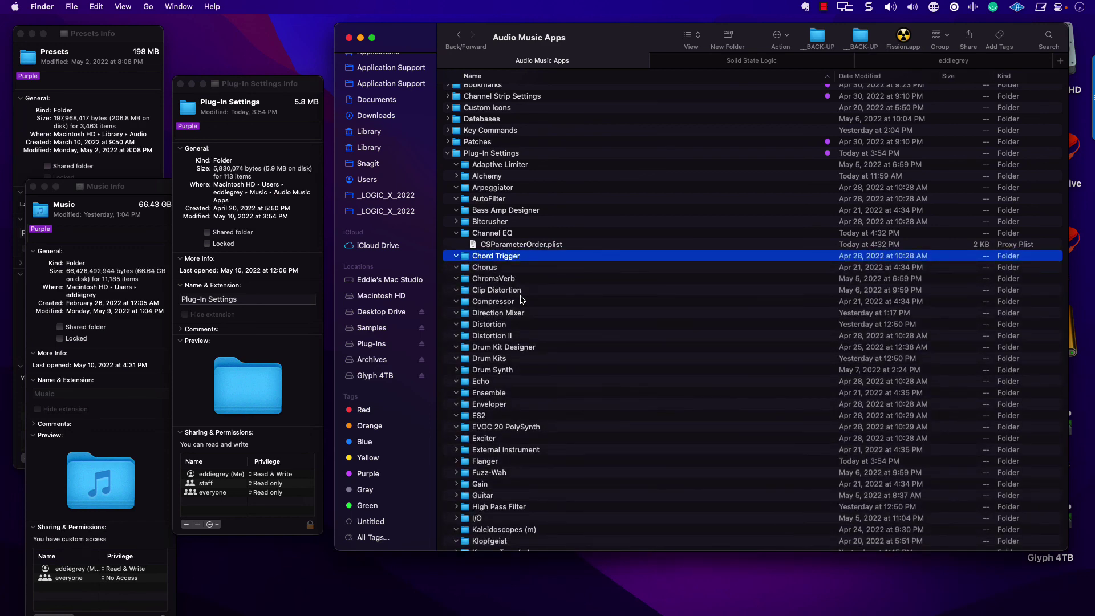